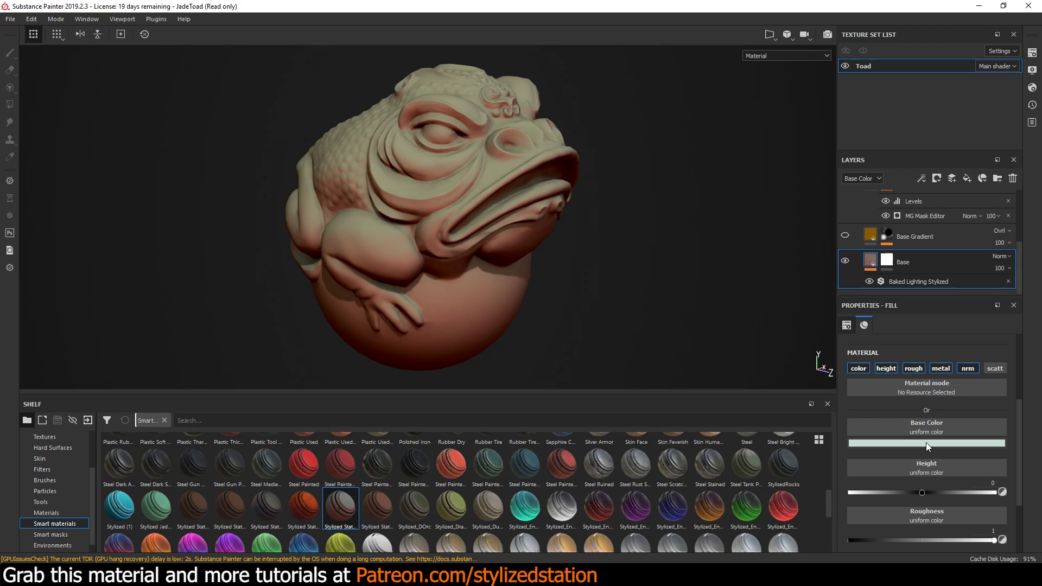
Set the Base fill's roughness to about 1 and rotate the environment light around the toad.
{"action": "scroll", "coordinate": [926, 441], "scroll_direction": "down", "scroll_amount": 2}
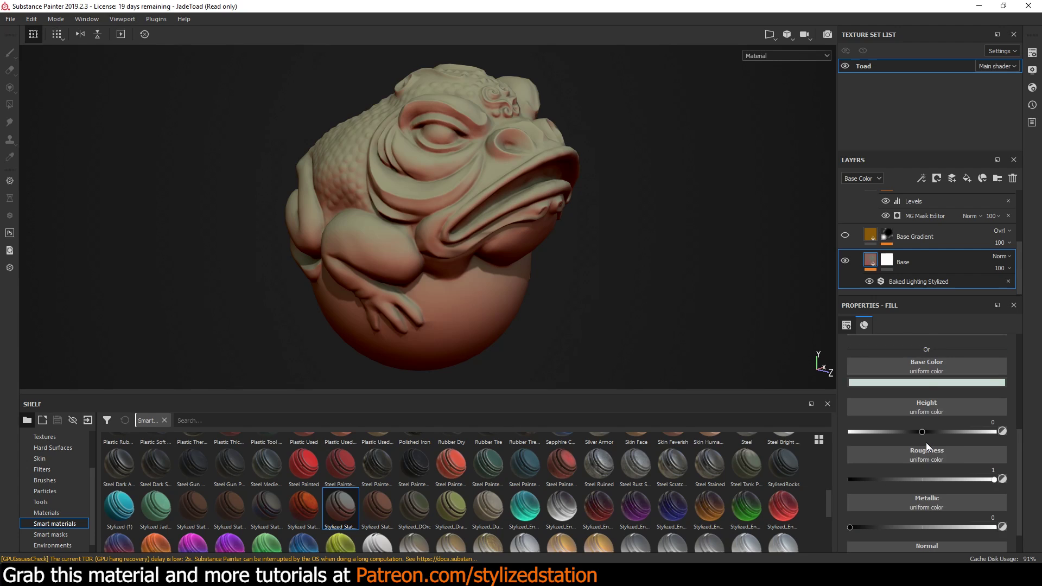
{"action": "scroll", "coordinate": [925, 442], "scroll_direction": "up", "scroll_amount": 1}
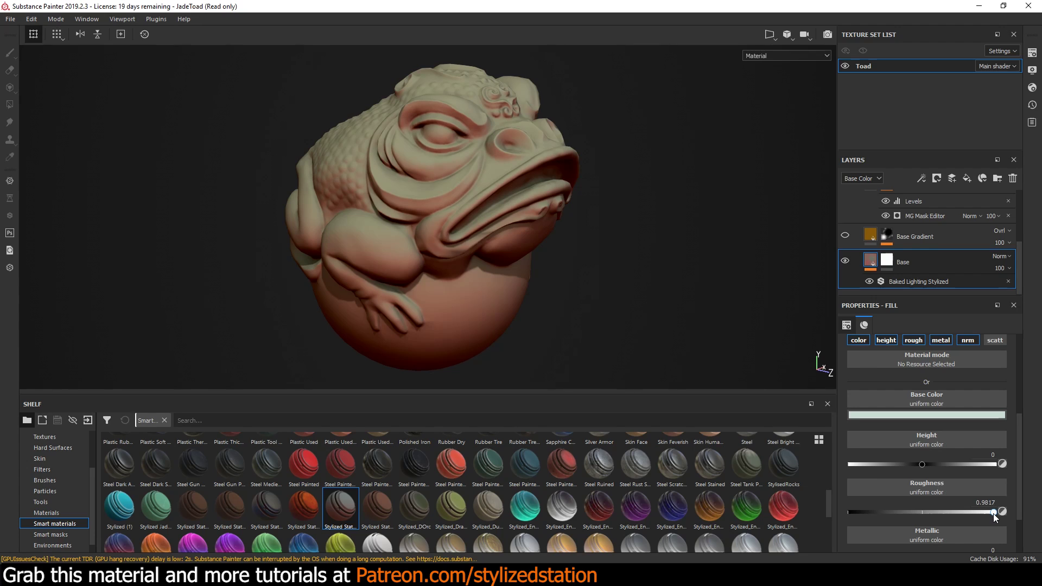
{"action": "left_click_drag", "start_coordinate": [980, 515], "coordinate": [963, 519]}
{"action": "right_click_drag", "start_coordinate": [652, 333], "coordinate": [584, 321], "text": "shift"}
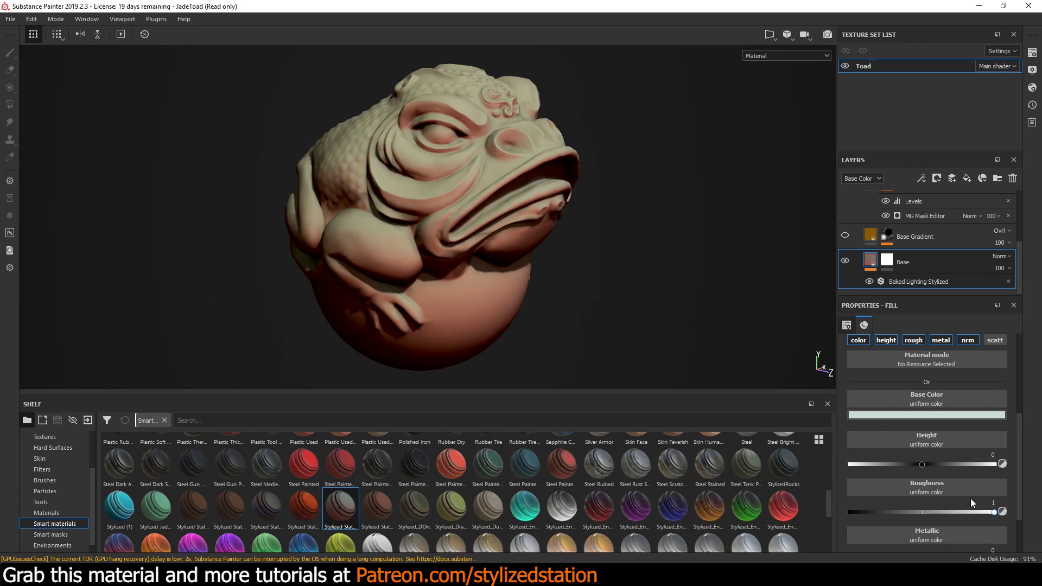
{"action": "scroll", "coordinate": [963, 483], "scroll_direction": "down", "scroll_amount": 3}
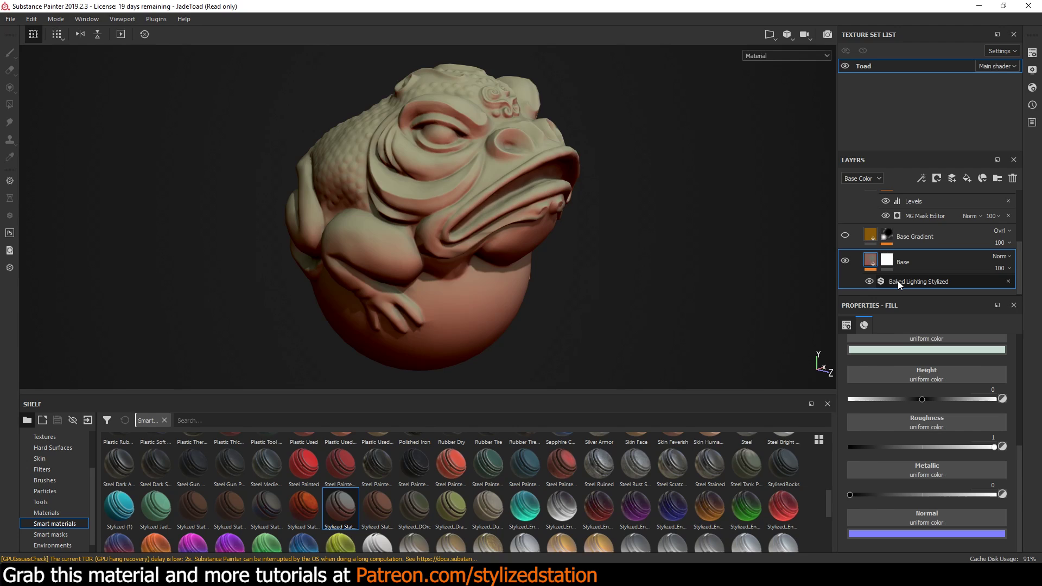
Select the Baked Lighting Stylized filter, hide and reshow it to compare, and expand its Sun_Sky settings.
{"action": "left_click", "coordinate": [897, 281]}
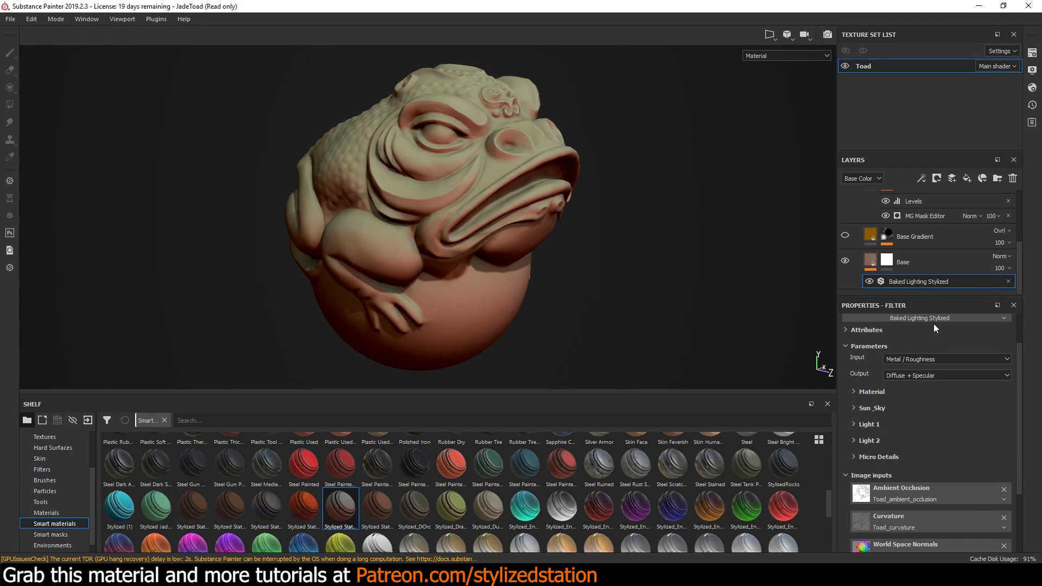
{"action": "left_click", "coordinate": [869, 282]}
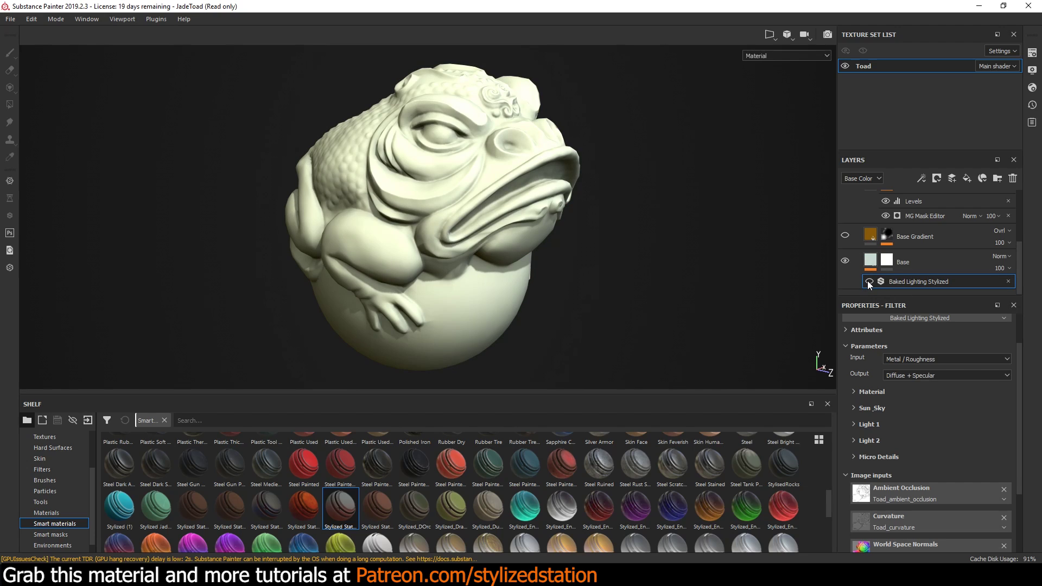
{"action": "left_click", "coordinate": [868, 281]}
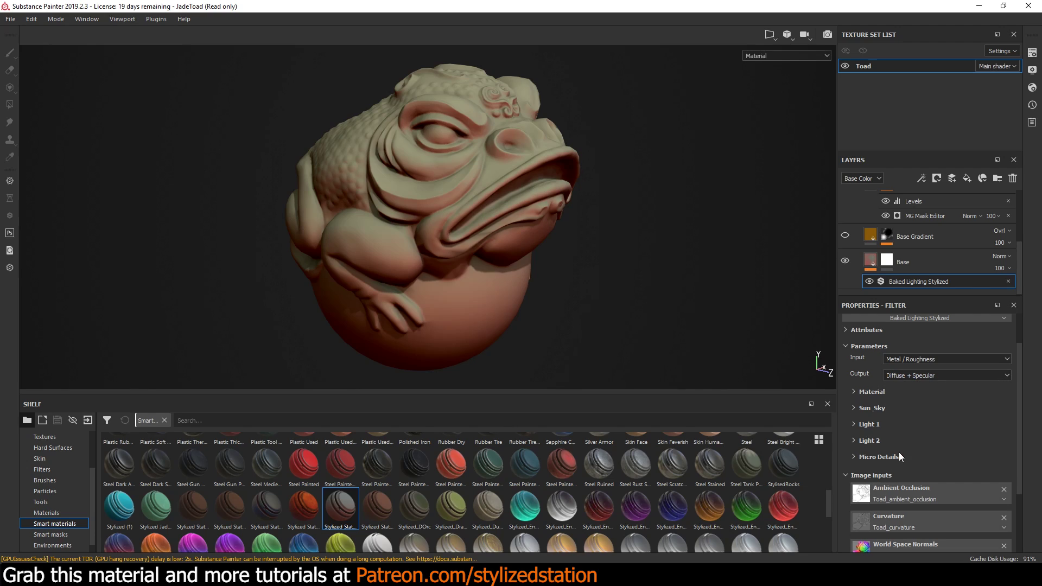
{"action": "left_click", "coordinate": [853, 394]}
{"action": "left_click", "coordinate": [853, 395]}
{"action": "left_click", "coordinate": [854, 408]}
{"action": "scroll", "coordinate": [910, 401], "scroll_direction": "down", "scroll_amount": 3}
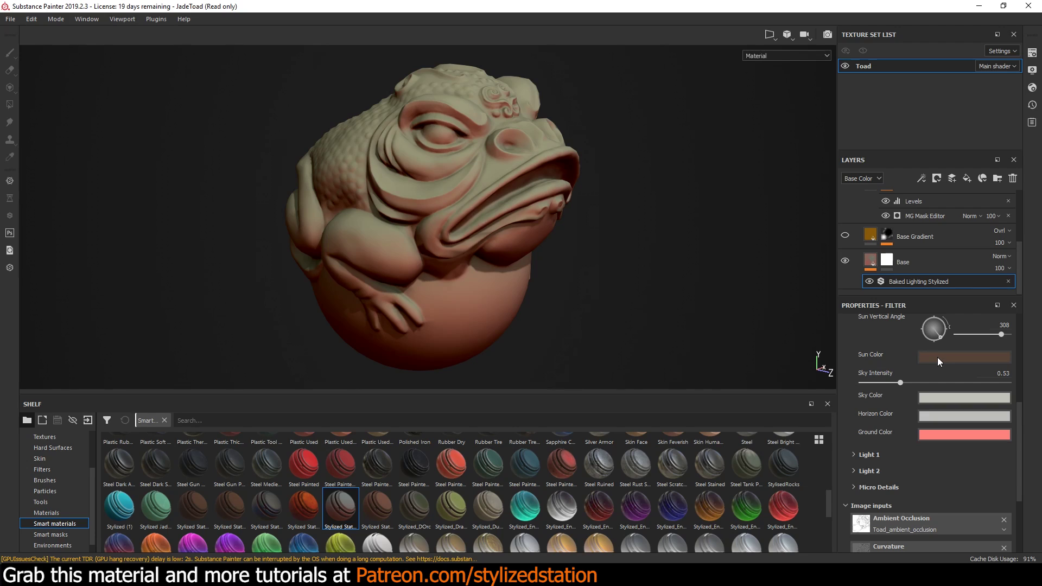
Try a different hue for the baked lighting's sun colour, then close its picker.
{"action": "left_click", "coordinate": [937, 359]}
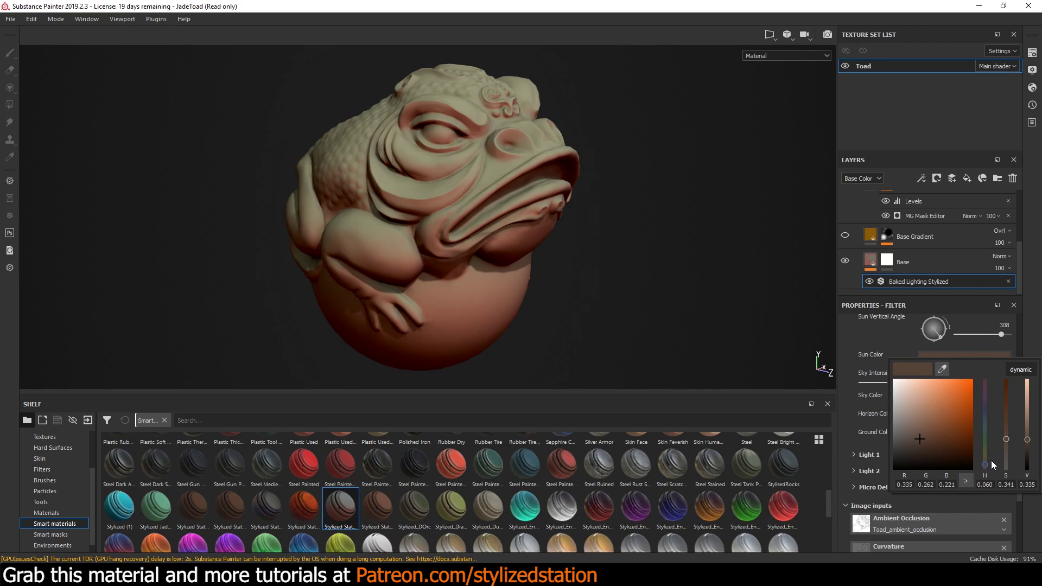
{"action": "mouse_move", "coordinate": [984, 465]}
{"action": "left_mouse_down"}
{"action": "mouse_move", "coordinate": [979, 388]}
{"action": "mouse_move", "coordinate": [984, 468]}
{"action": "left_mouse_up"}
{"action": "left_click", "coordinate": [895, 338]}
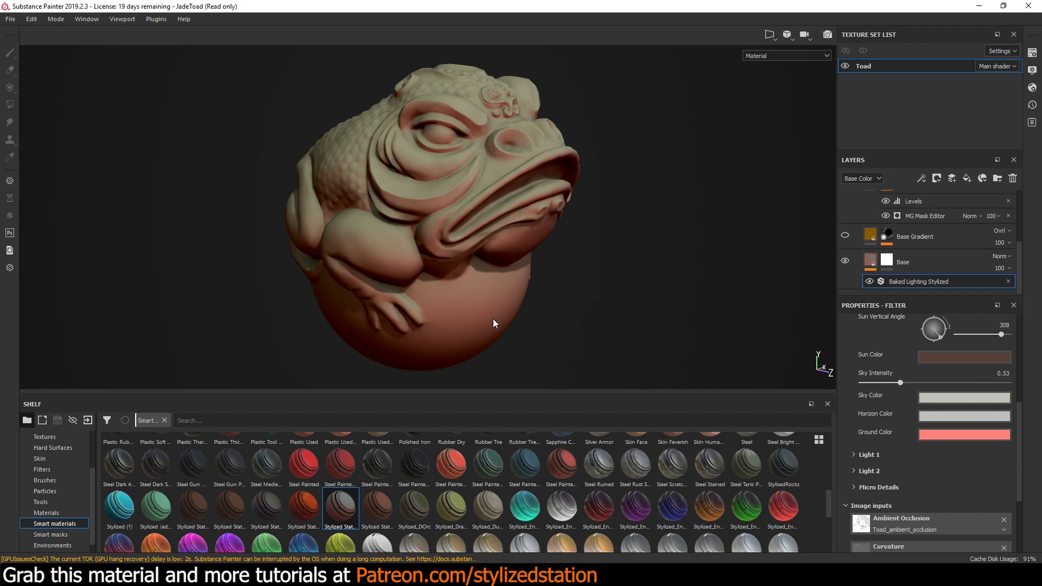
Set the Ground Color to a warm salmon-orange, tinting the toad's lower body peachy.
{"action": "left_click", "coordinate": [958, 434]}
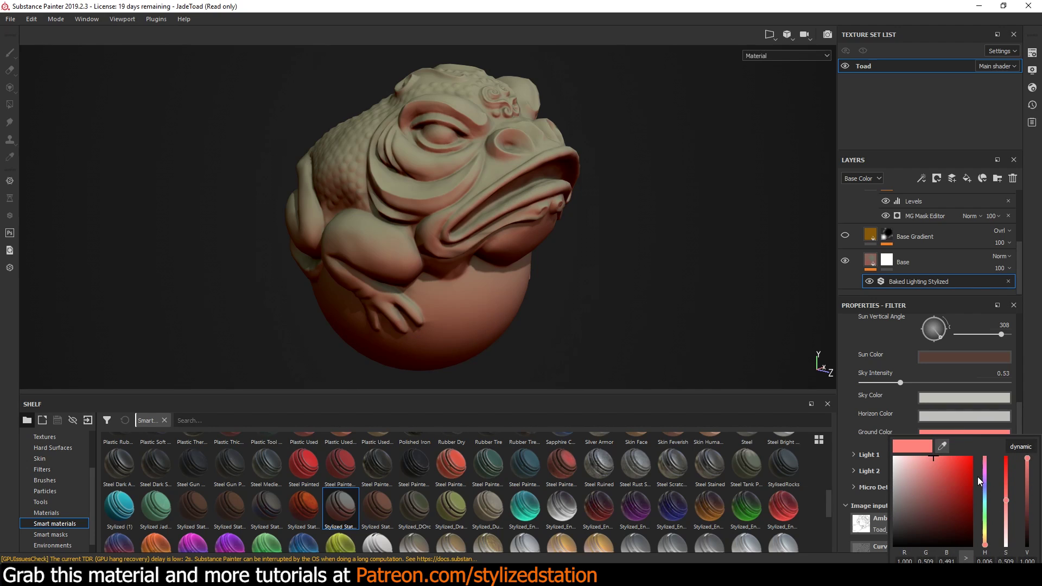
{"action": "left_click_drag", "start_coordinate": [985, 546], "coordinate": [989, 501]}
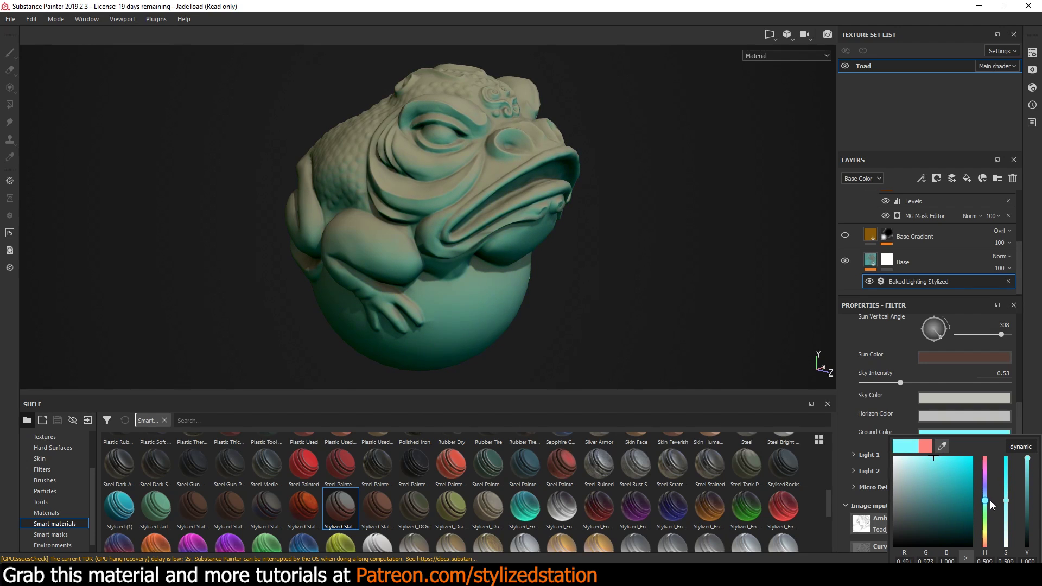
{"action": "left_click_drag", "start_coordinate": [989, 500], "coordinate": [988, 536]}
{"action": "left_click", "coordinate": [847, 409]}
{"action": "left_click", "coordinate": [943, 432]}
{"action": "left_click_drag", "start_coordinate": [986, 539], "coordinate": [985, 545]}
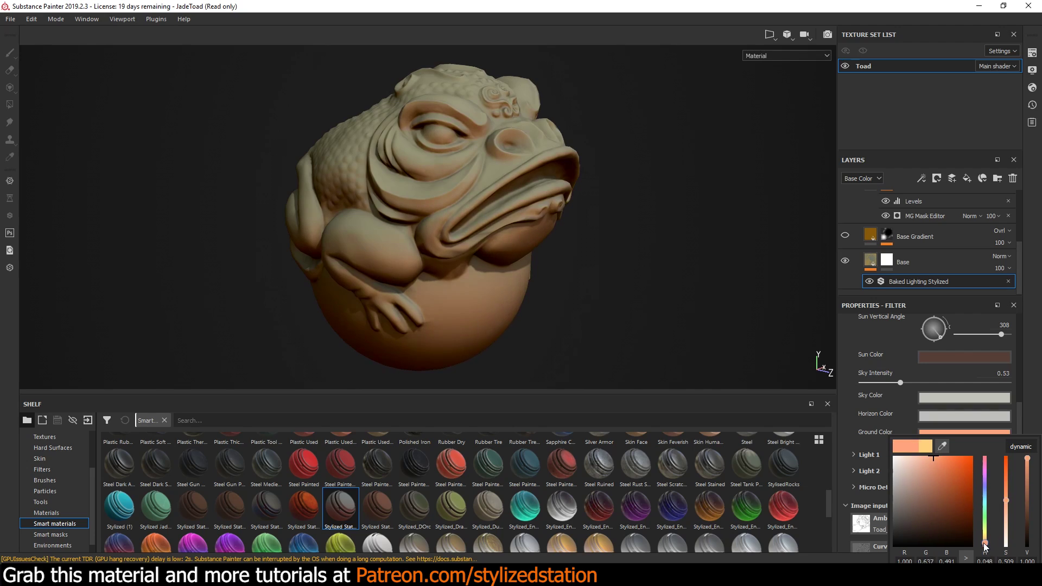
Confirm the salmon ground colour and set the Sky Color to a pale green-grey after trying several hues.
{"action": "left_click", "coordinate": [887, 337]}
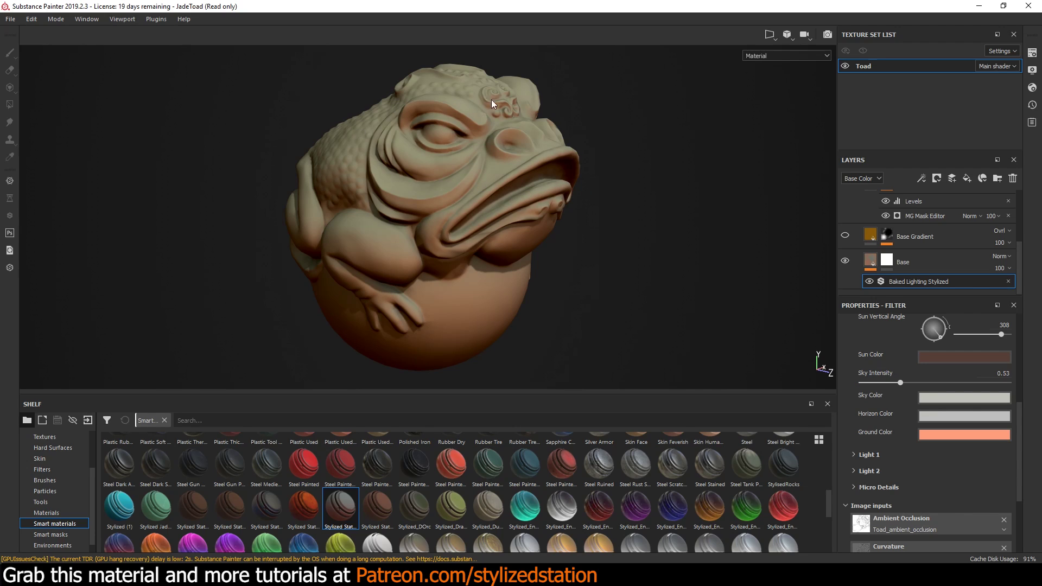
{"action": "left_click", "coordinate": [939, 404]}
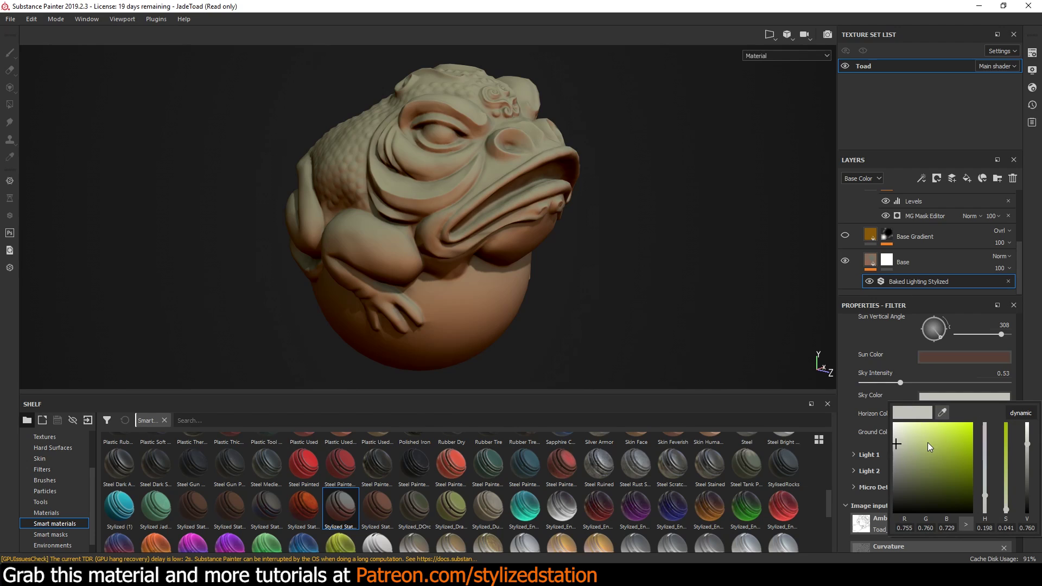
{"action": "left_click", "coordinate": [941, 449]}
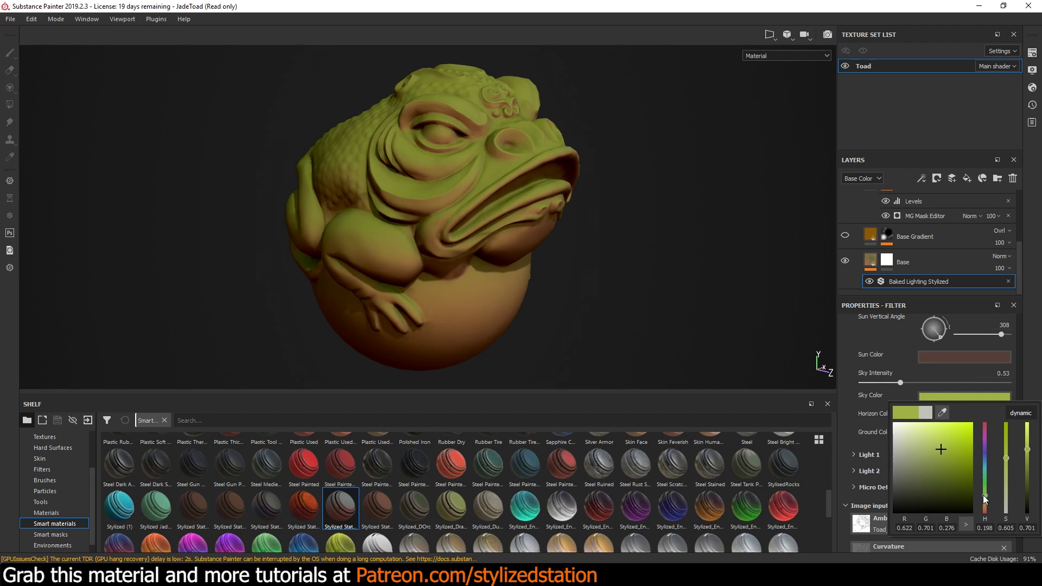
{"action": "left_click_drag", "start_coordinate": [983, 495], "coordinate": [989, 460]}
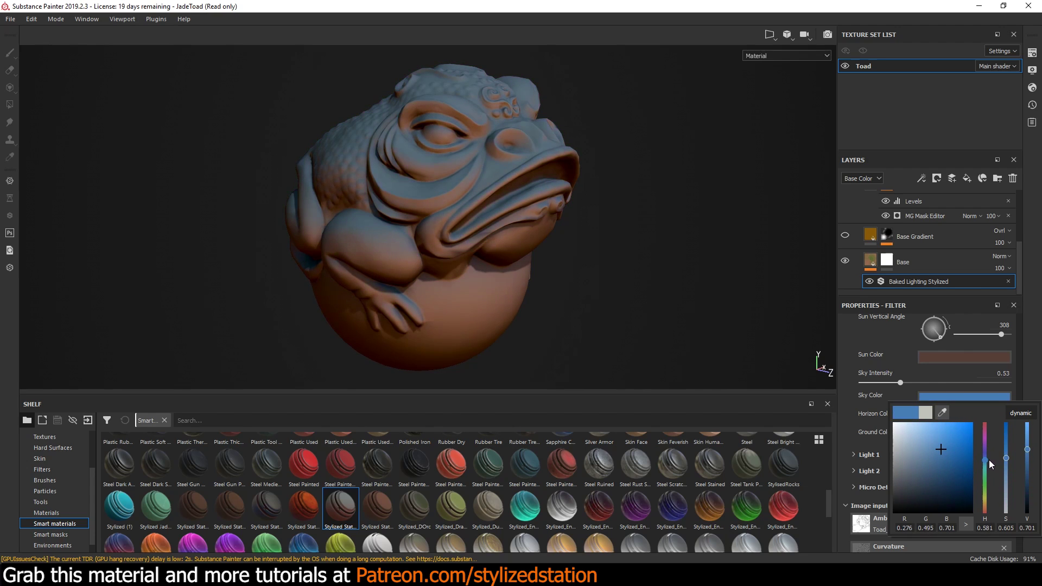
{"action": "left_click", "coordinate": [900, 445]}
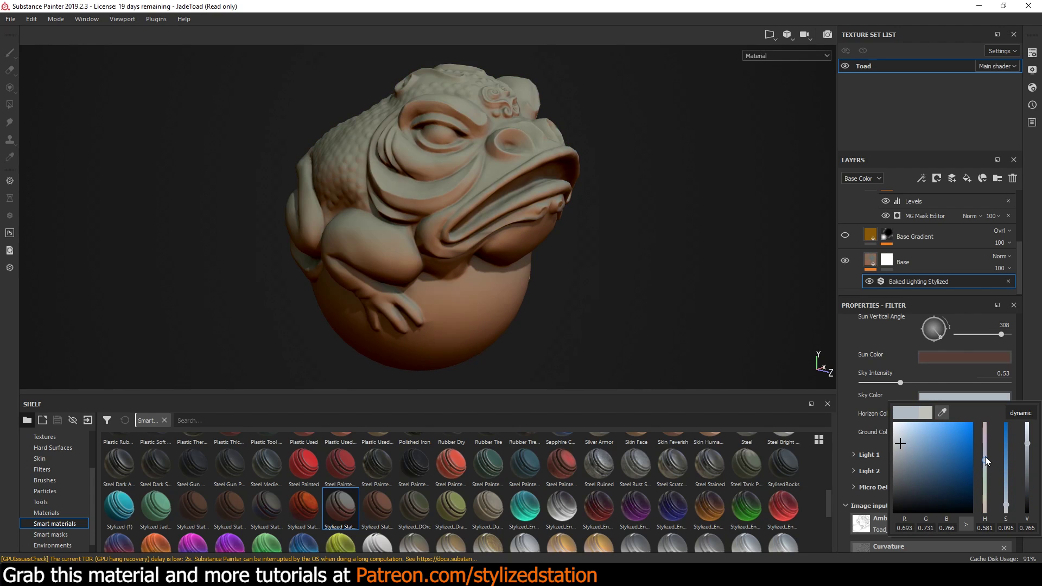
{"action": "left_click_drag", "start_coordinate": [985, 456], "coordinate": [986, 501]}
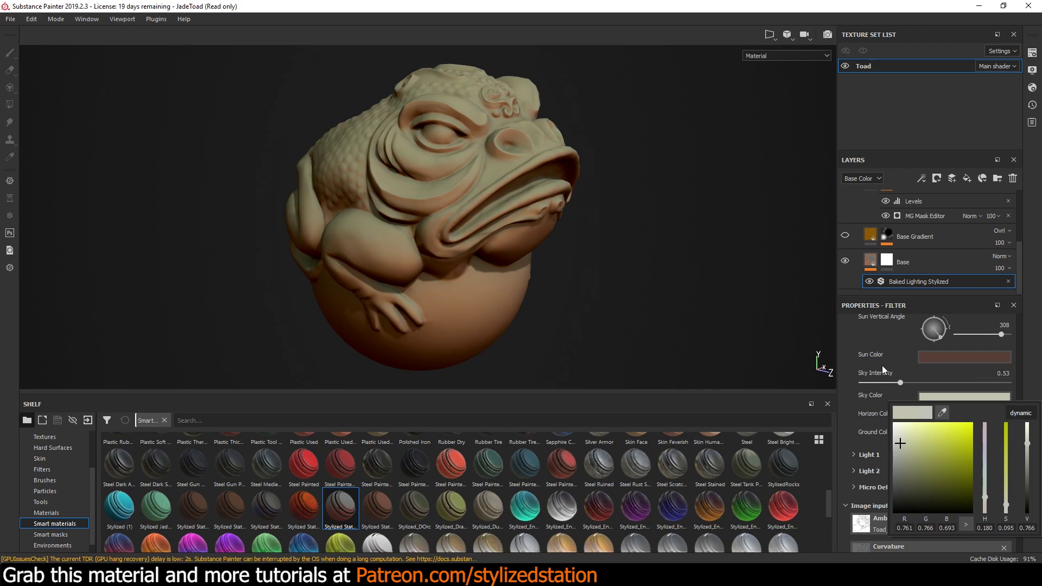
{"action": "left_click", "coordinate": [858, 336]}
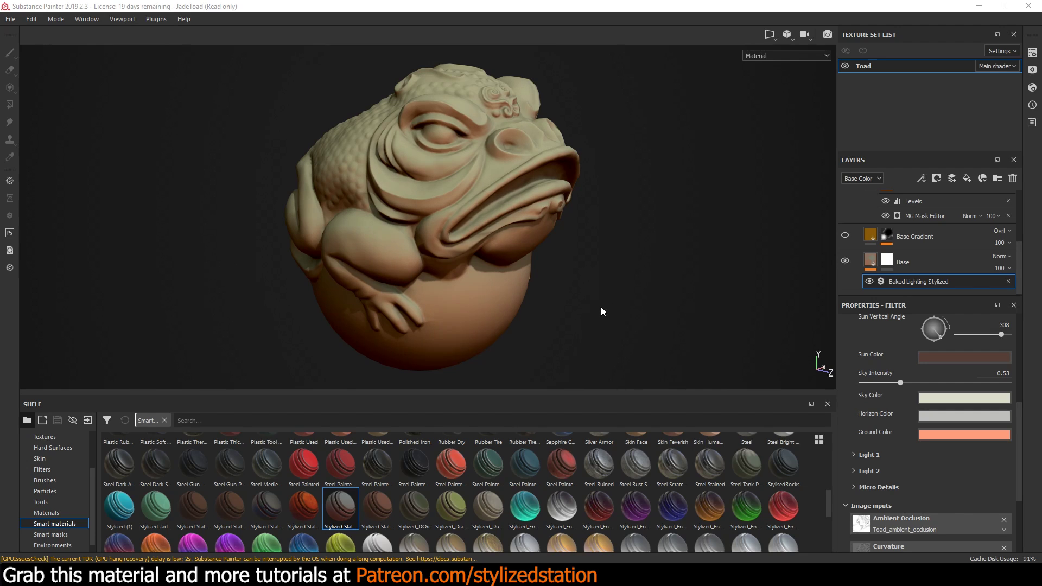
Show the Base Gradient layer and set its MG Mask Editor Position Gradient to 1.
{"action": "left_click", "coordinate": [844, 236]}
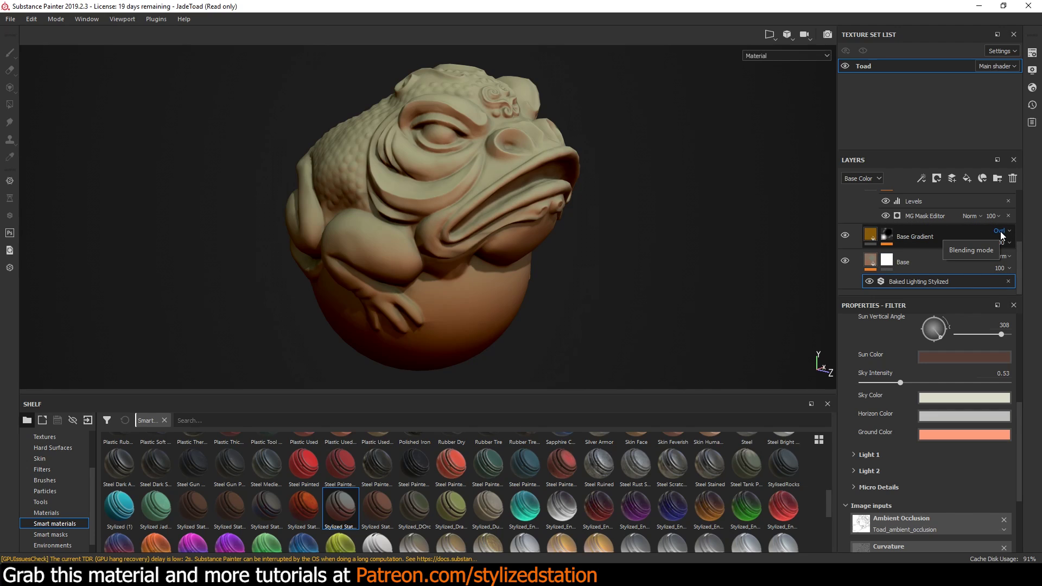
{"action": "left_click", "coordinate": [886, 235]}
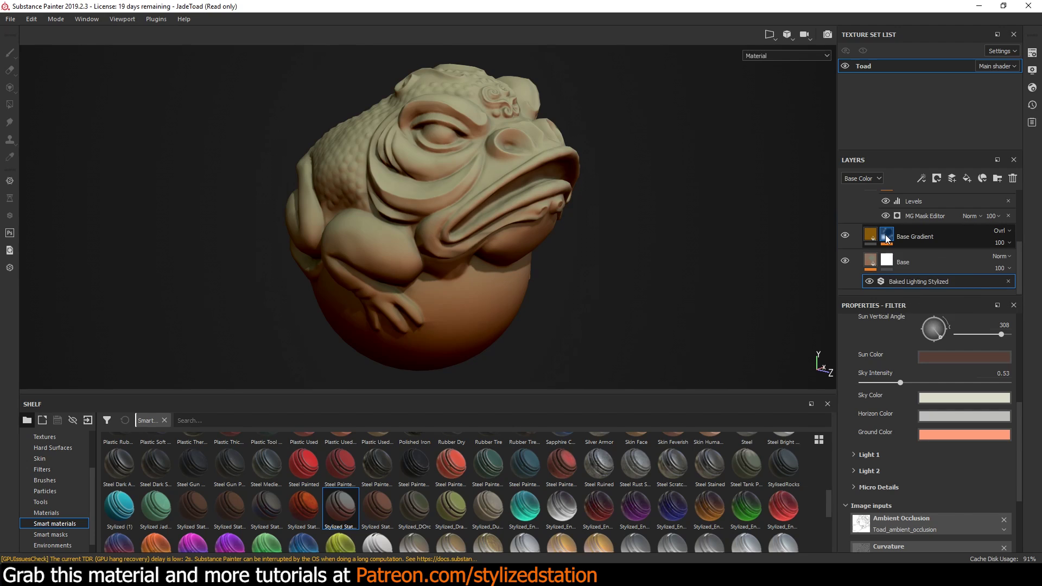
{"action": "left_click", "coordinate": [934, 256]}
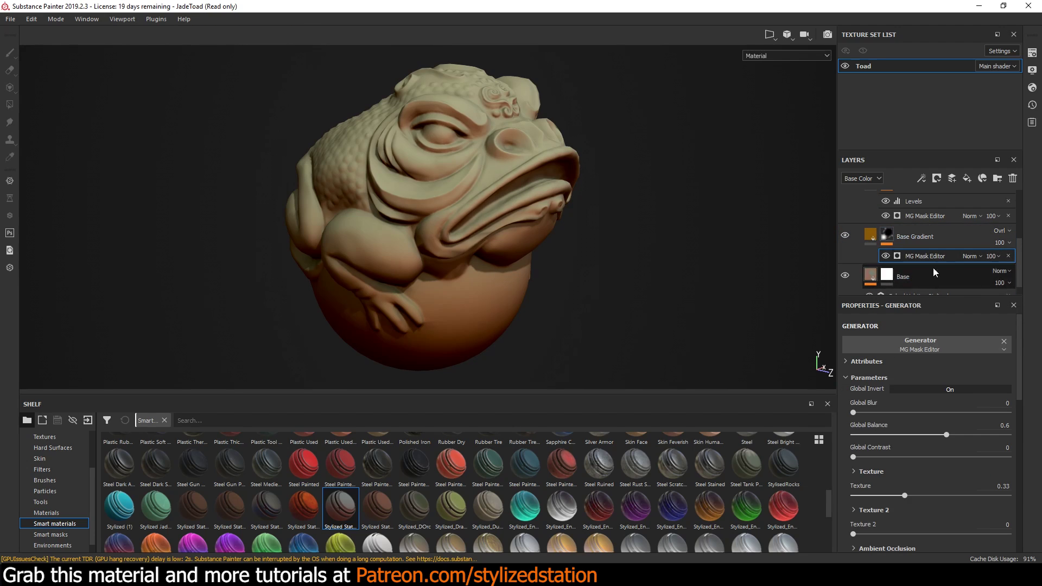
{"action": "scroll", "coordinate": [950, 392], "scroll_direction": "down", "scroll_amount": 3}
{"action": "scroll", "coordinate": [950, 392], "scroll_direction": "down", "scroll_amount": 5}
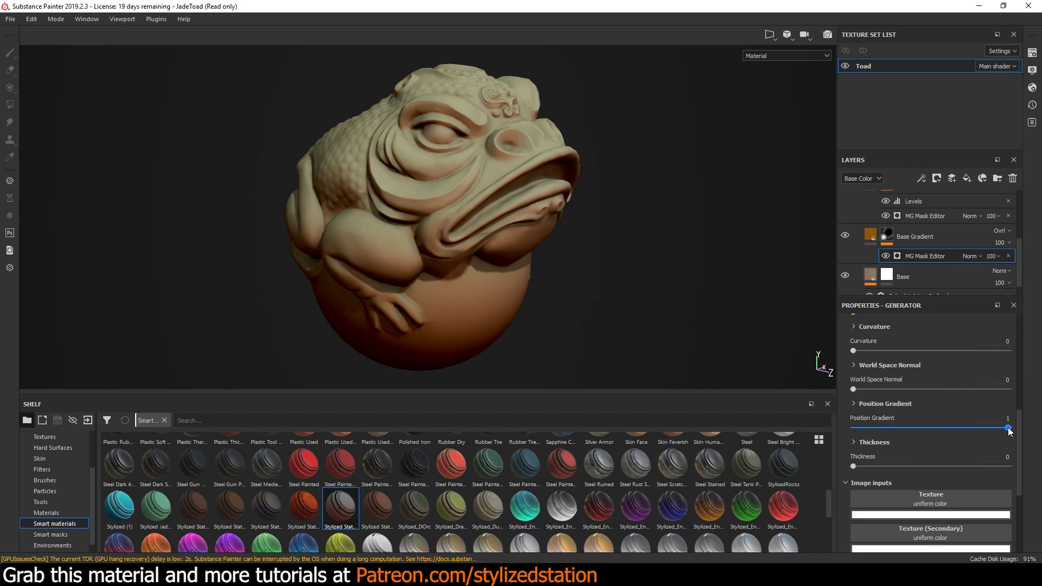
{"action": "left_click_drag", "start_coordinate": [1008, 427], "coordinate": [936, 434]}
{"action": "left_click_drag", "start_coordinate": [1017, 434], "coordinate": [1025, 432]}
{"action": "left_click", "coordinate": [869, 234]}
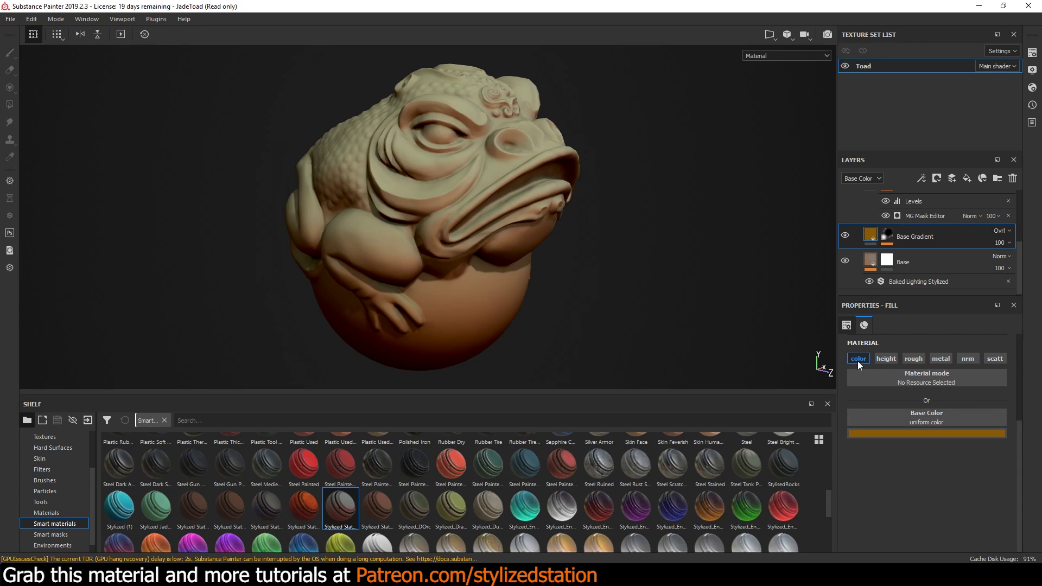
Change the Base Gradient fill colour from orange to a dark olive-yellow.
{"action": "left_click", "coordinate": [909, 431]}
{"action": "mouse_move", "coordinate": [985, 537]}
{"action": "left_mouse_down"}
{"action": "mouse_move", "coordinate": [991, 447]}
{"action": "mouse_move", "coordinate": [986, 533]}
{"action": "left_mouse_up"}
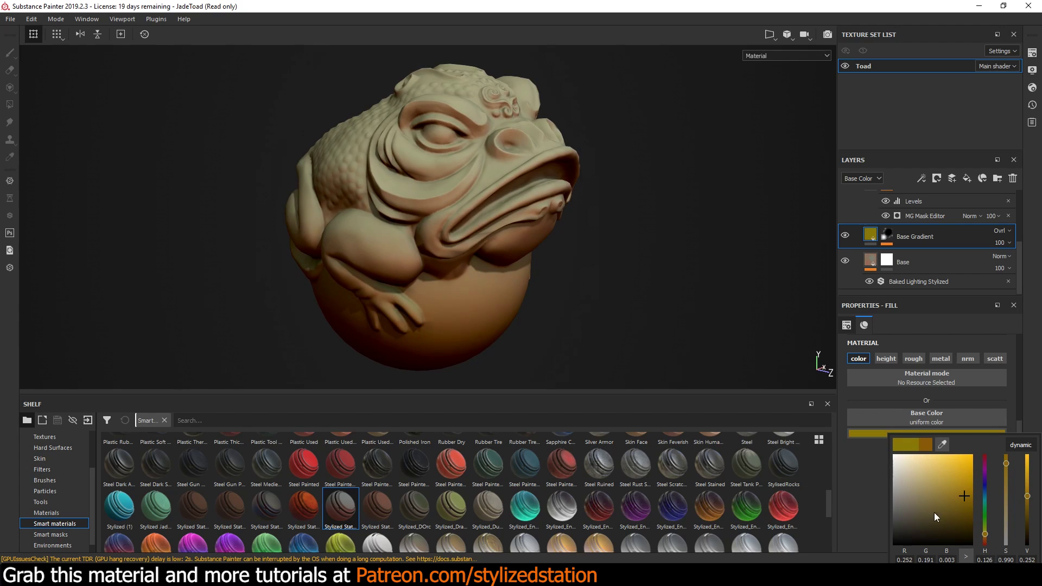
{"action": "left_click", "coordinate": [857, 210]}
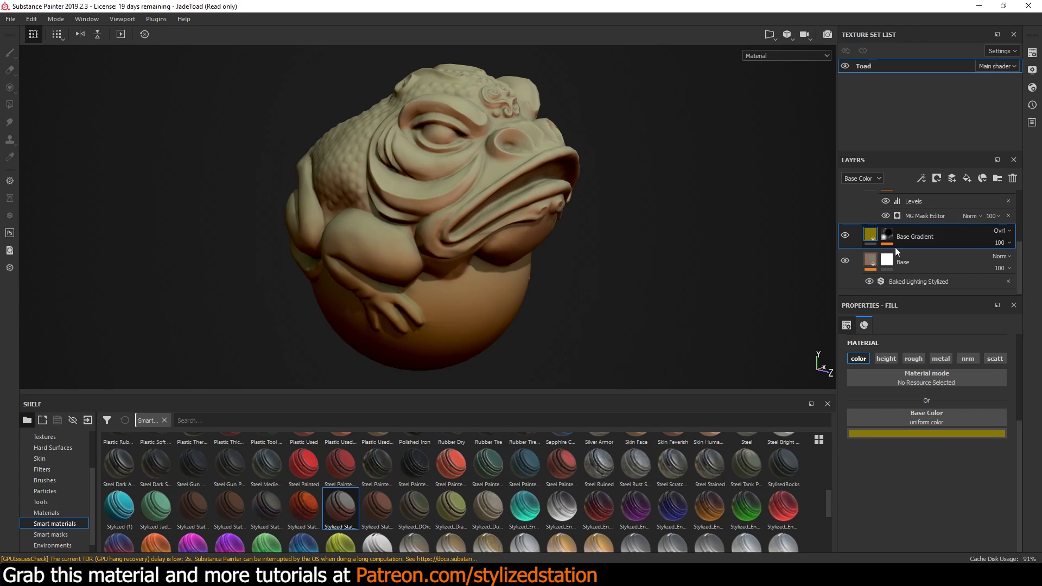
Switch between the Base Gradient fill settings and its mask's MG Mask Editor settings.
{"action": "left_click", "coordinate": [892, 236]}
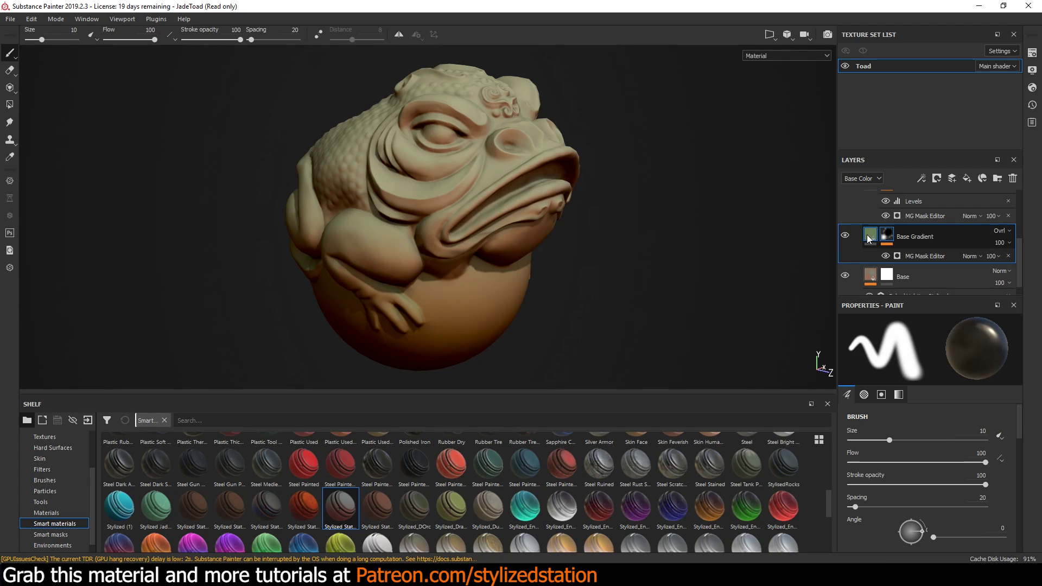
{"action": "left_click", "coordinate": [868, 239]}
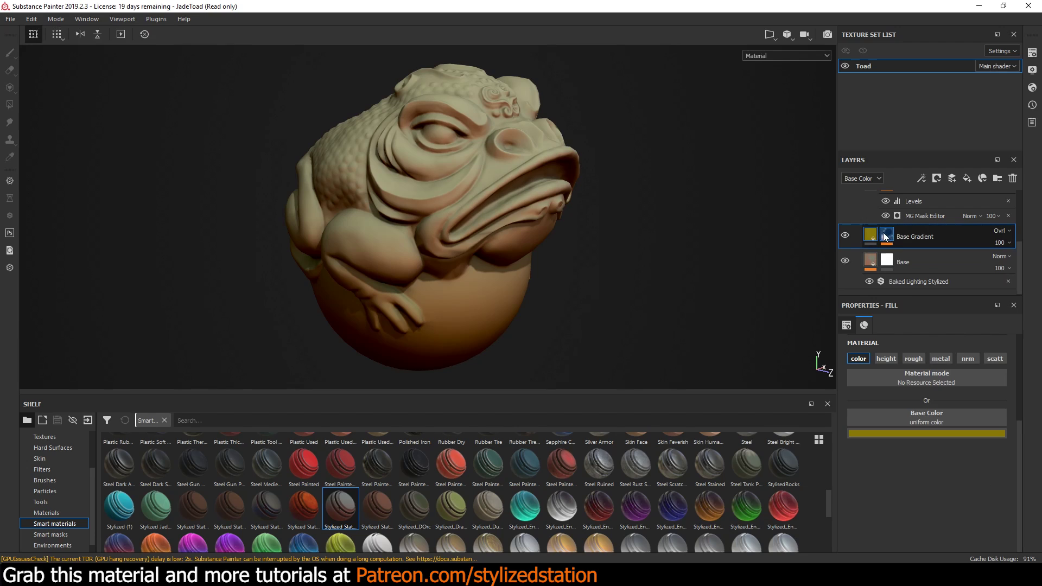
{"action": "right_click", "coordinate": [926, 236]}
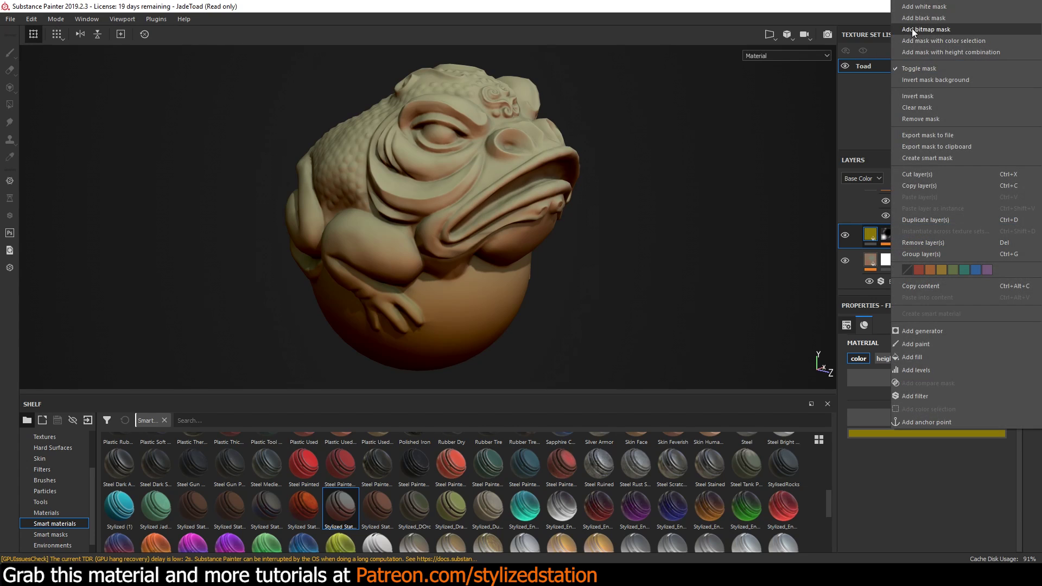
{"action": "left_click", "coordinate": [886, 235]}
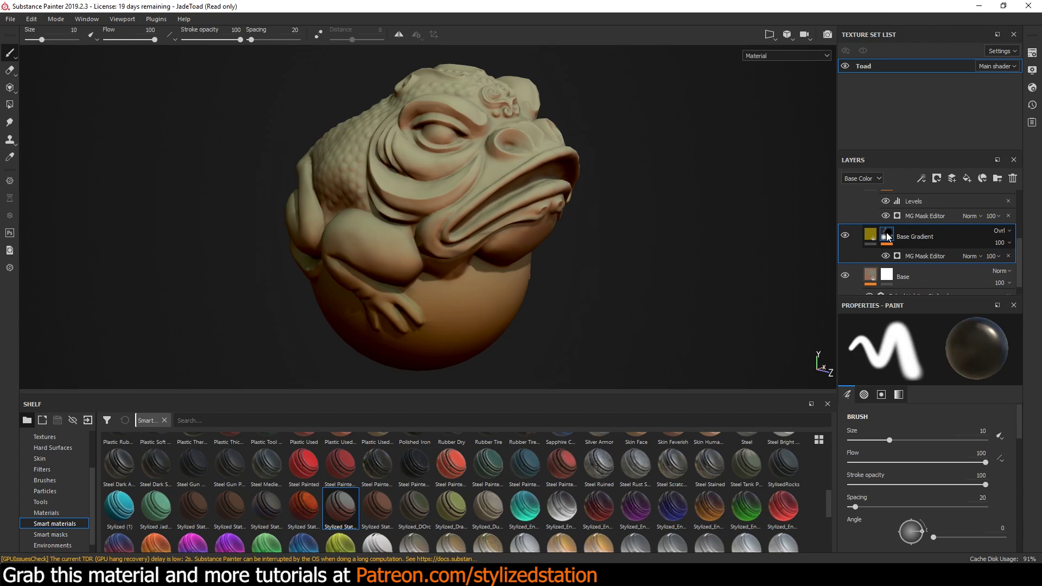
{"action": "left_click", "coordinate": [913, 258]}
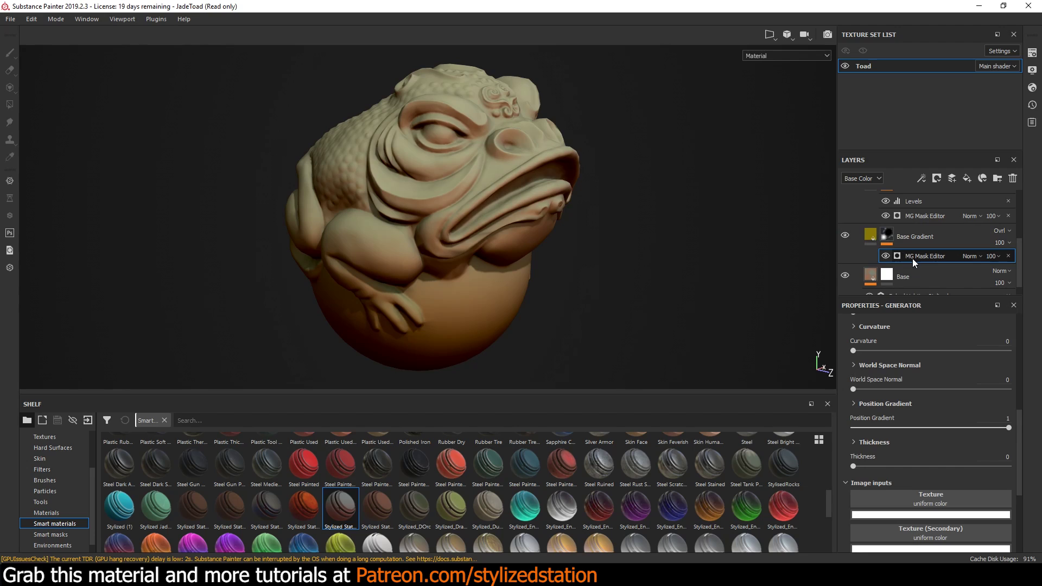
{"action": "left_click", "coordinate": [891, 235]}
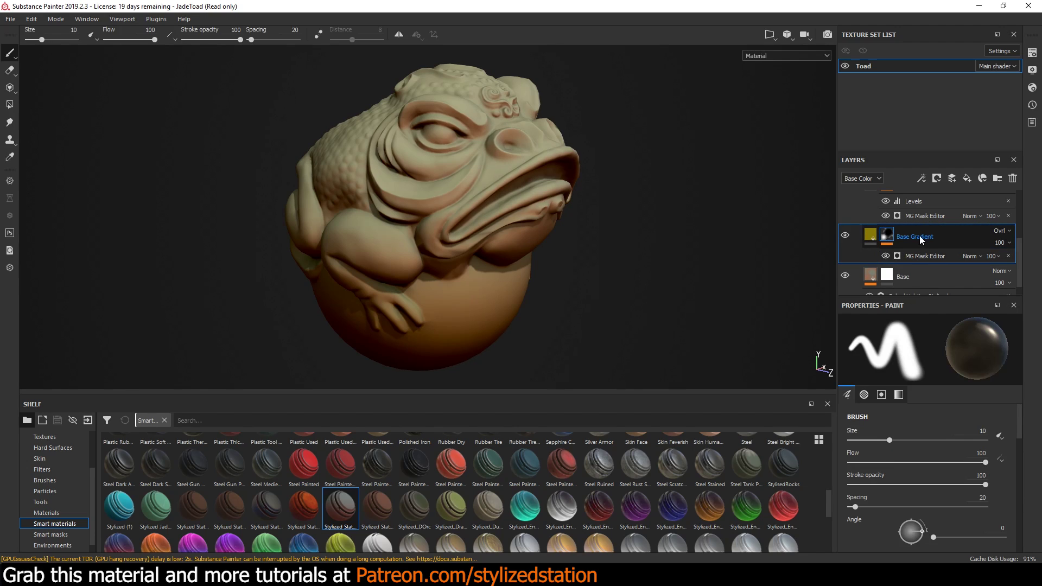
Add a generator to the Base Gradient mask, then delete it, leaving only MG Mask Editor at Position Gradient 1.
{"action": "right_click", "coordinate": [916, 231]}
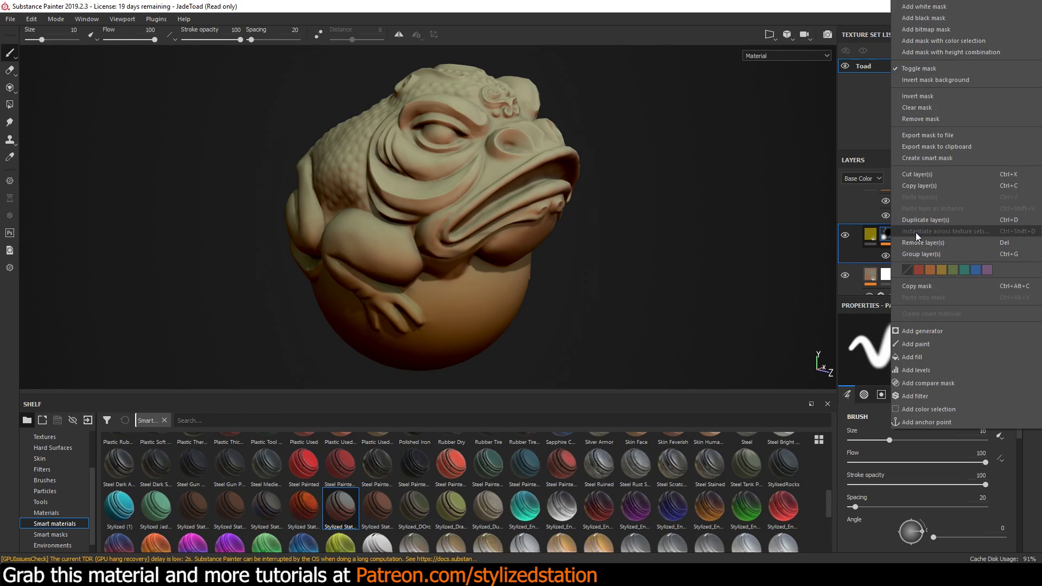
{"action": "left_click", "coordinate": [916, 331]}
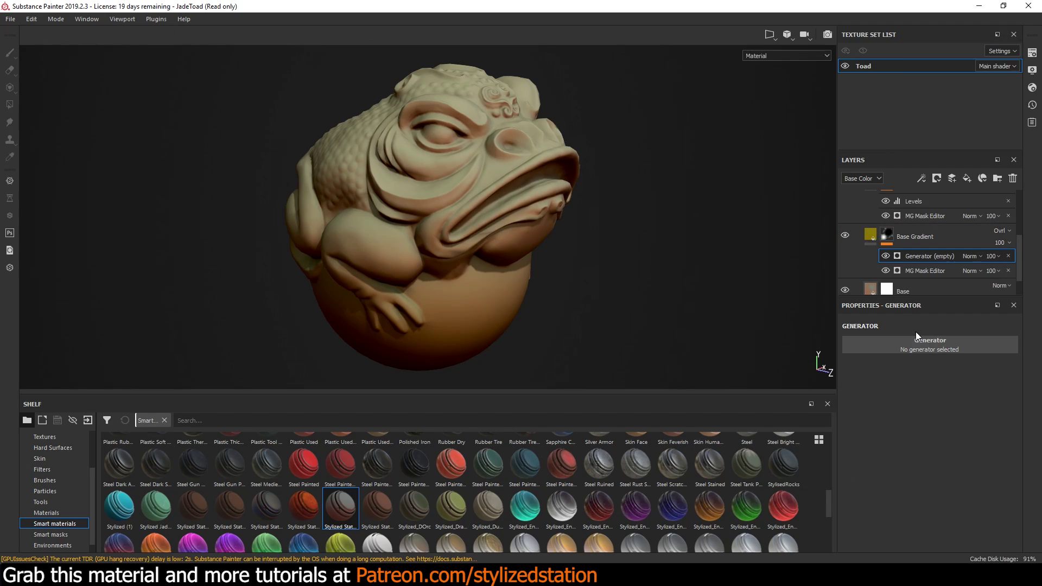
{"action": "left_click", "coordinate": [887, 345]}
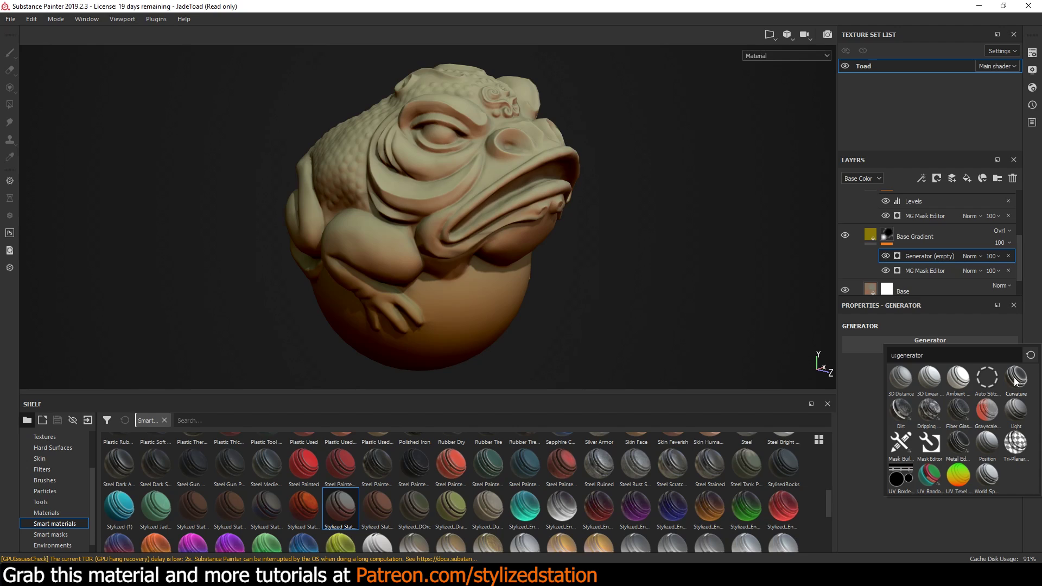
{"action": "mouse_move", "coordinate": [930, 451]}
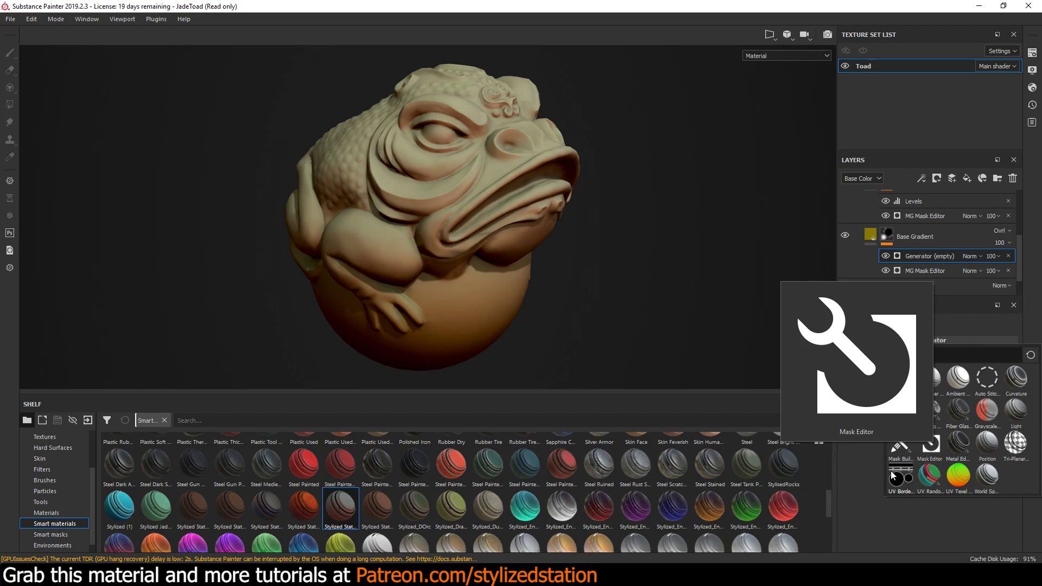
{"action": "left_click", "coordinate": [1008, 255]}
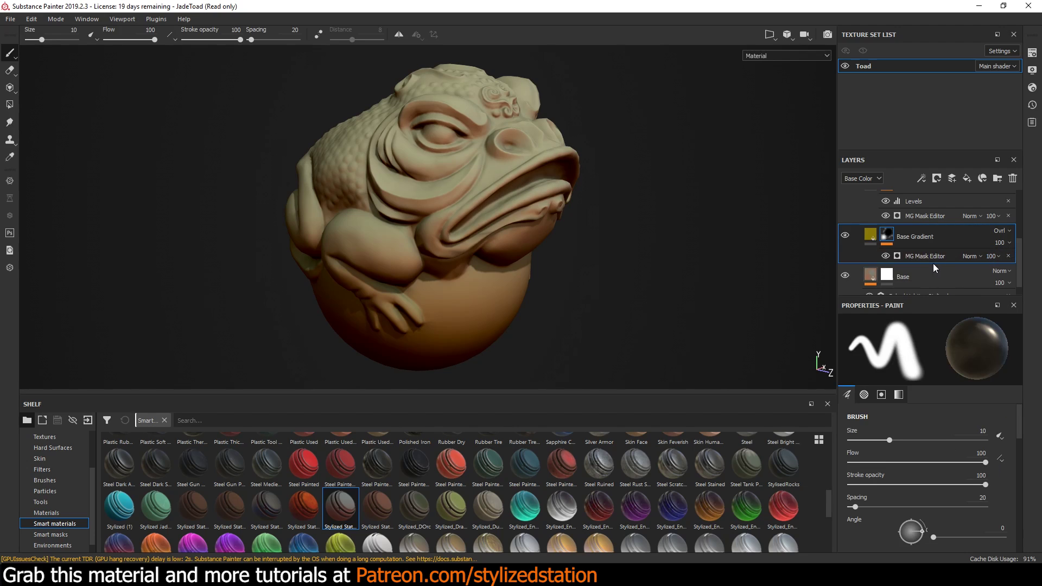
{"action": "left_click", "coordinate": [924, 255]}
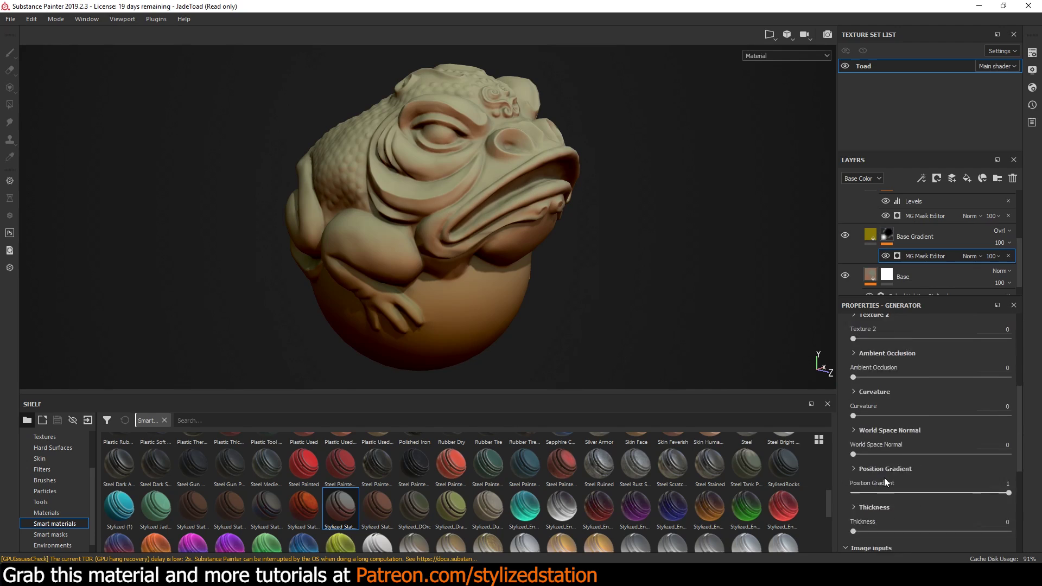
{"action": "scroll", "coordinate": [890, 422], "scroll_direction": "down", "scroll_amount": 1}
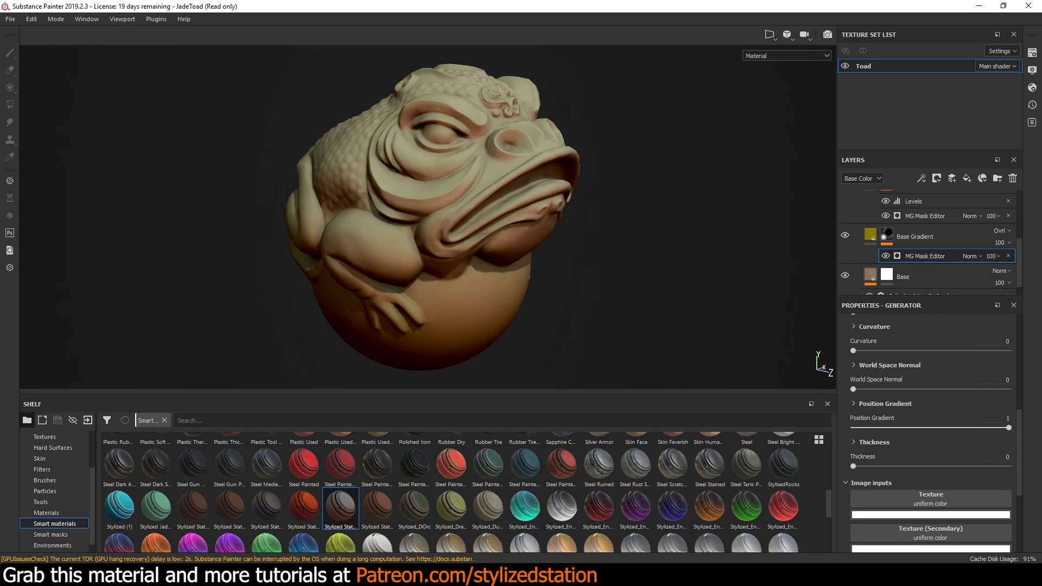
Show the Dampening mask's MG Mask Editor settings (balance 0.49) and make the Dampening layer visible.
{"action": "scroll", "coordinate": [925, 239], "scroll_direction": "up", "scroll_amount": 1}
{"action": "left_click", "coordinate": [925, 249]}
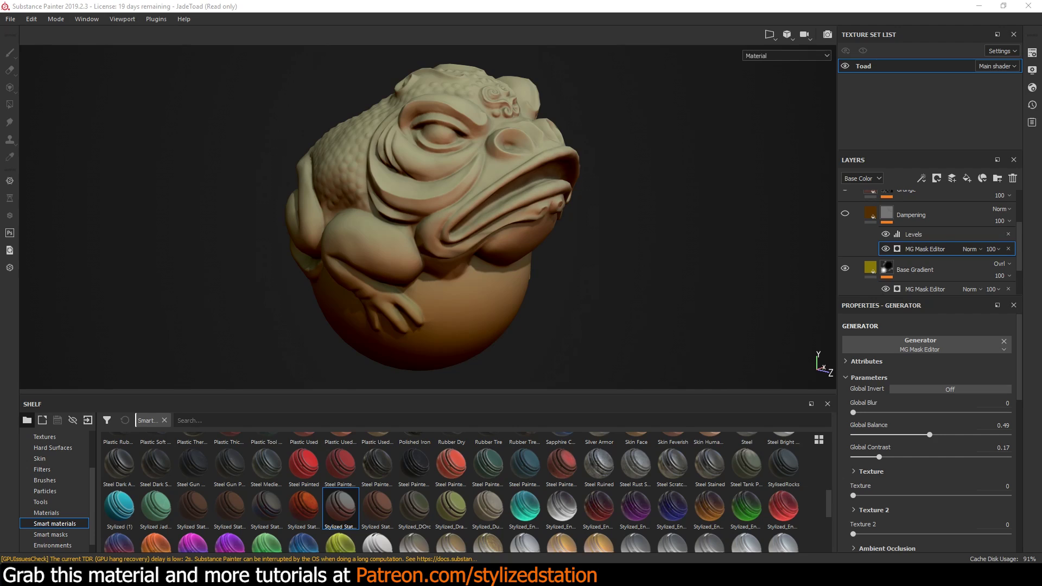
{"action": "left_click", "coordinate": [845, 214]}
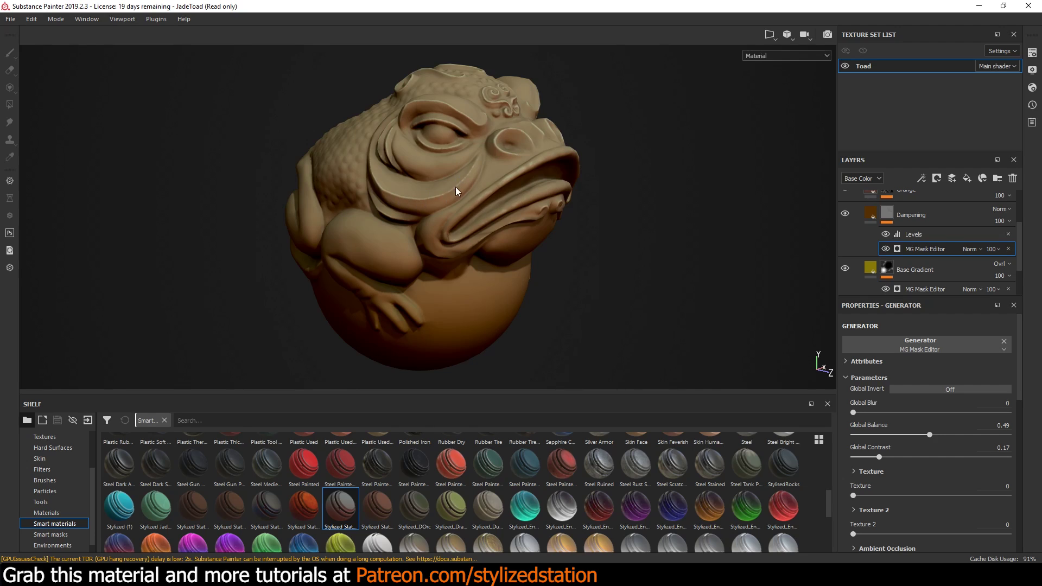
Inspect the Dampening fill's dark brown base colour and 0.8897 roughness, closing the colour picker unchanged.
{"action": "left_click", "coordinate": [873, 217]}
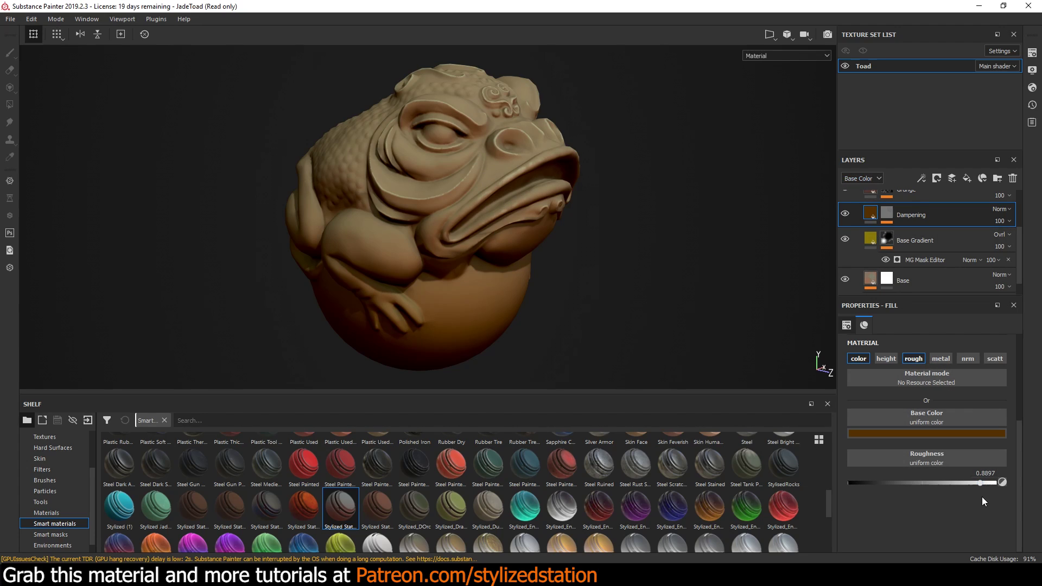
{"action": "left_click", "coordinate": [922, 435]}
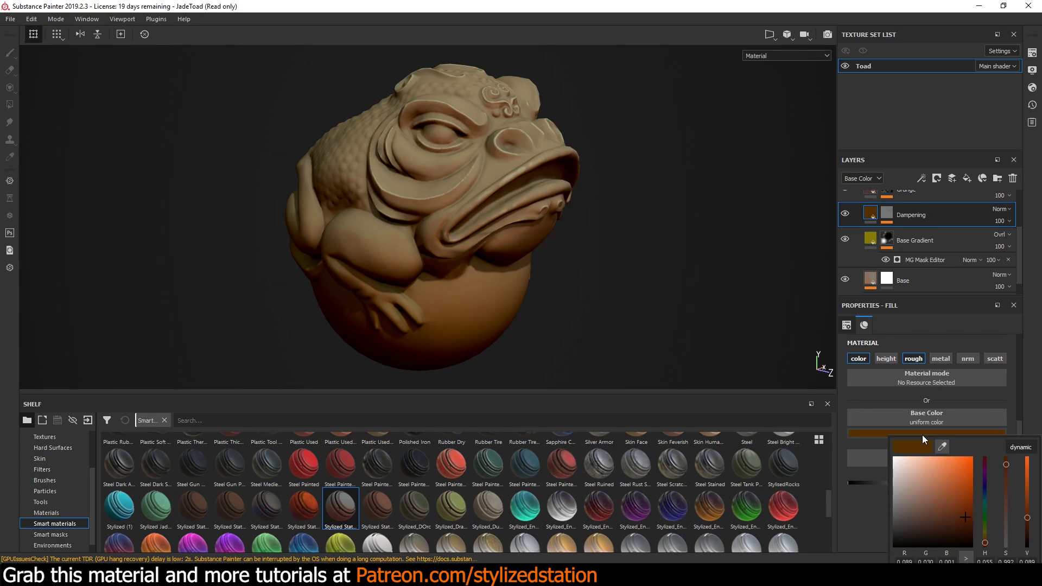
{"action": "left_click", "coordinate": [867, 513]}
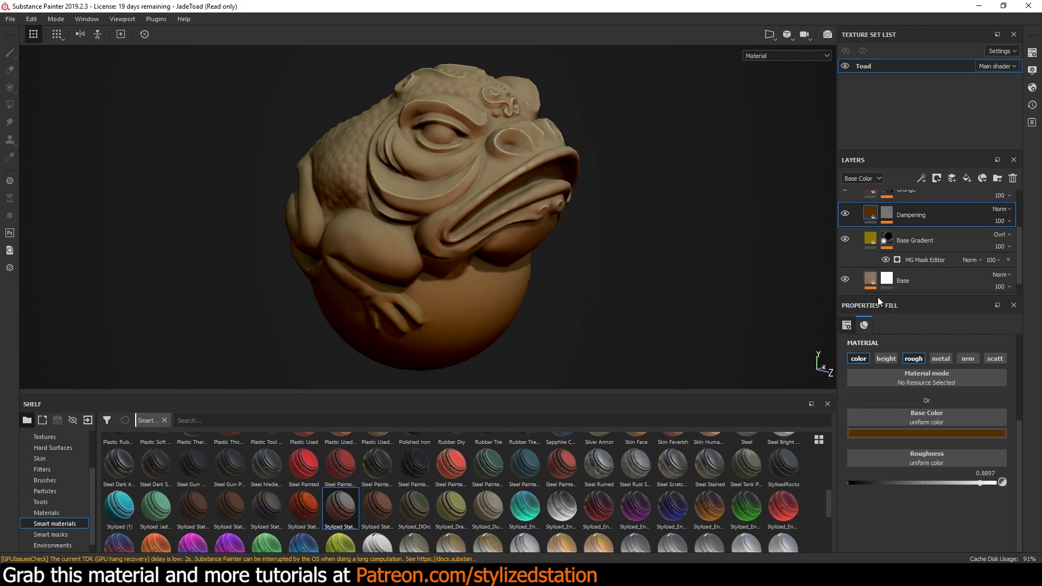
Toggle the Dampening mask's Global Invert on and off, then lower its Curvature from 1 to 0.9.
{"action": "left_click", "coordinate": [890, 215]}
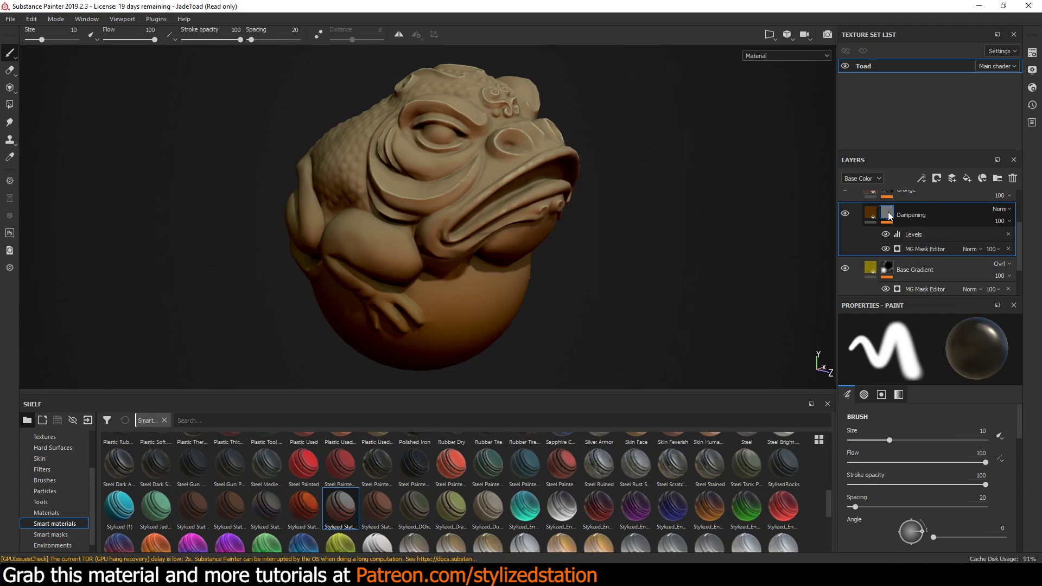
{"action": "left_click", "coordinate": [925, 250]}
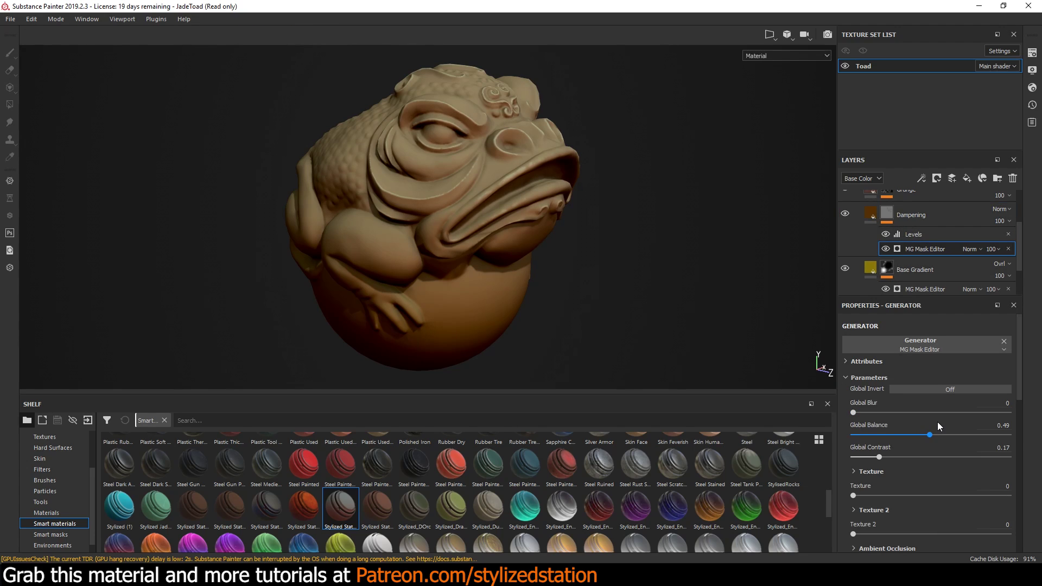
{"action": "scroll", "coordinate": [937, 422], "scroll_direction": "down", "scroll_amount": 3}
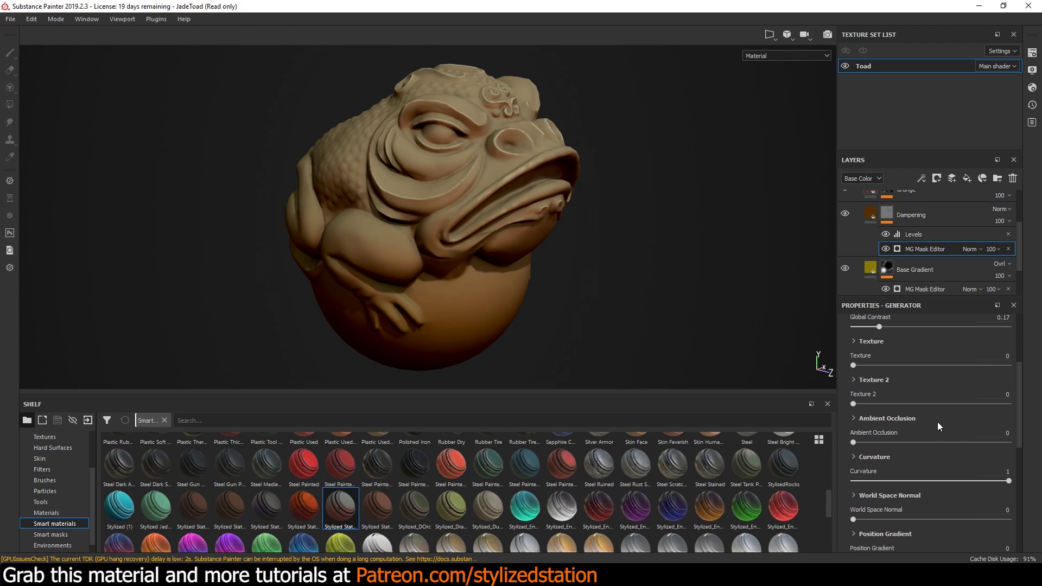
{"action": "scroll", "coordinate": [965, 480], "scroll_direction": "up", "scroll_amount": 3}
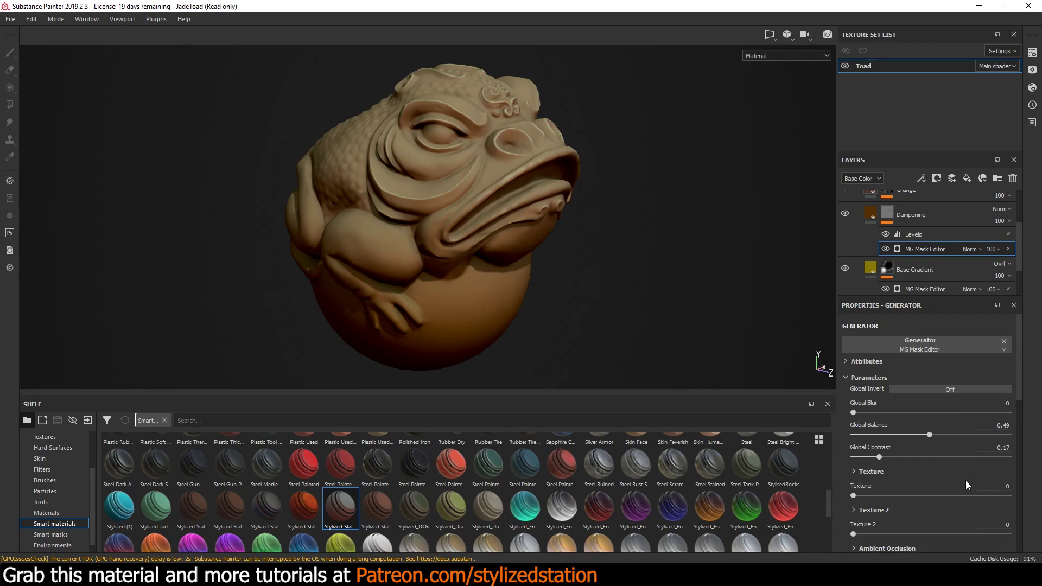
{"action": "left_click", "coordinate": [923, 389]}
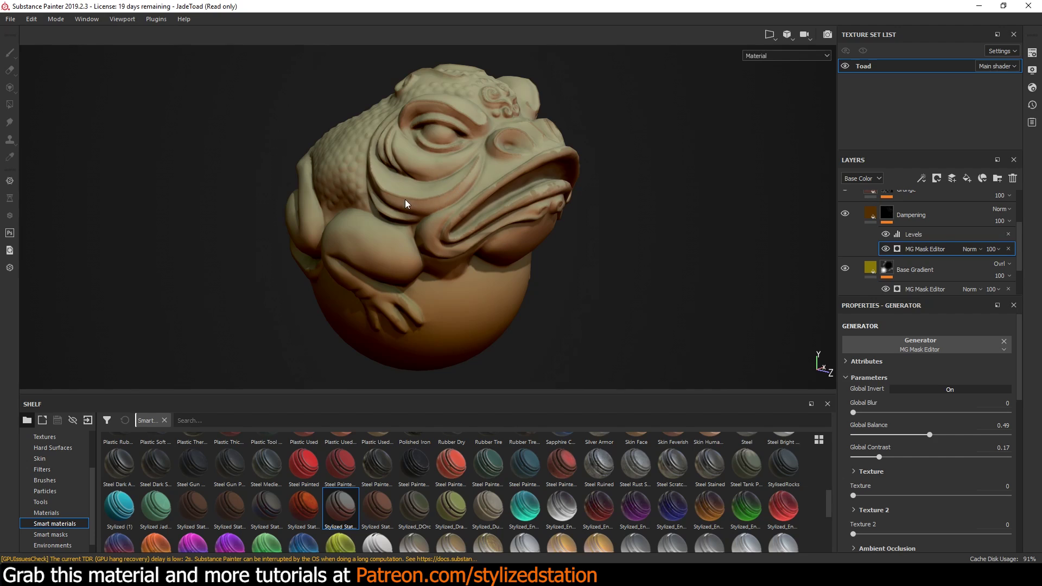
{"action": "left_click", "coordinate": [934, 388]}
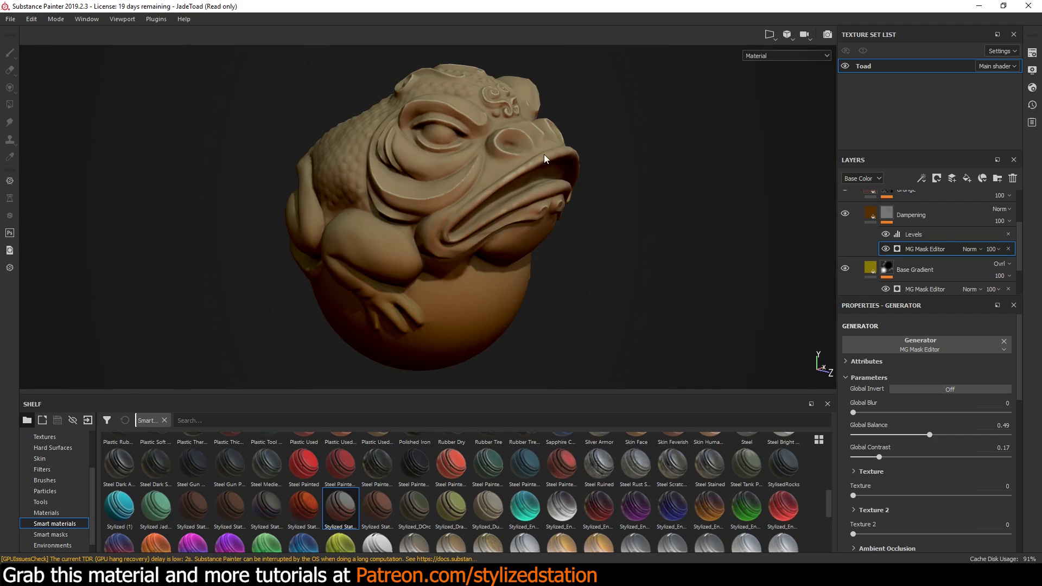
{"action": "scroll", "coordinate": [921, 411], "scroll_direction": "down", "scroll_amount": 3}
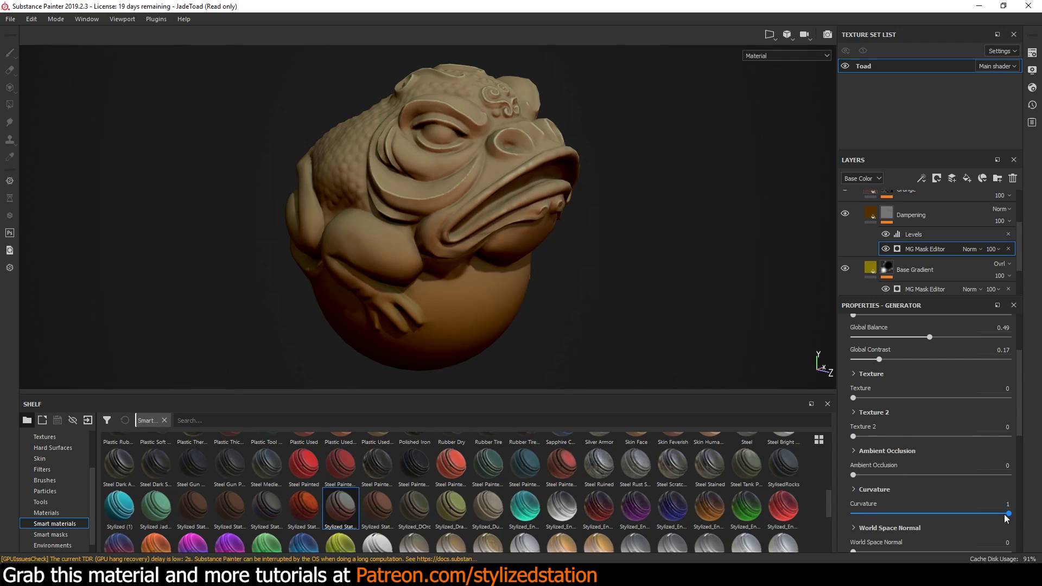
{"action": "mouse_move", "coordinate": [995, 520]}
{"action": "left_mouse_down"}
{"action": "mouse_move", "coordinate": [920, 522]}
{"action": "mouse_move", "coordinate": [998, 510]}
{"action": "mouse_move", "coordinate": [961, 509]}
{"action": "mouse_move", "coordinate": [1014, 512]}
{"action": "left_mouse_up"}
Compare the Dampening mask's Levels effect on/off and inverted, then hide and reshow the Dampening layer.
{"action": "left_click", "coordinate": [920, 237]}
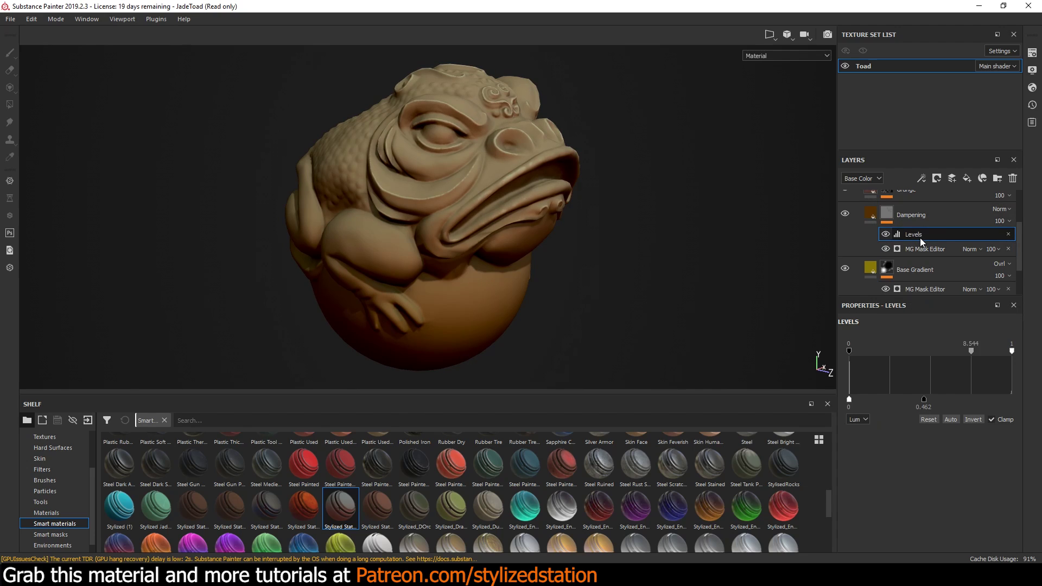
{"action": "left_click", "coordinate": [885, 234]}
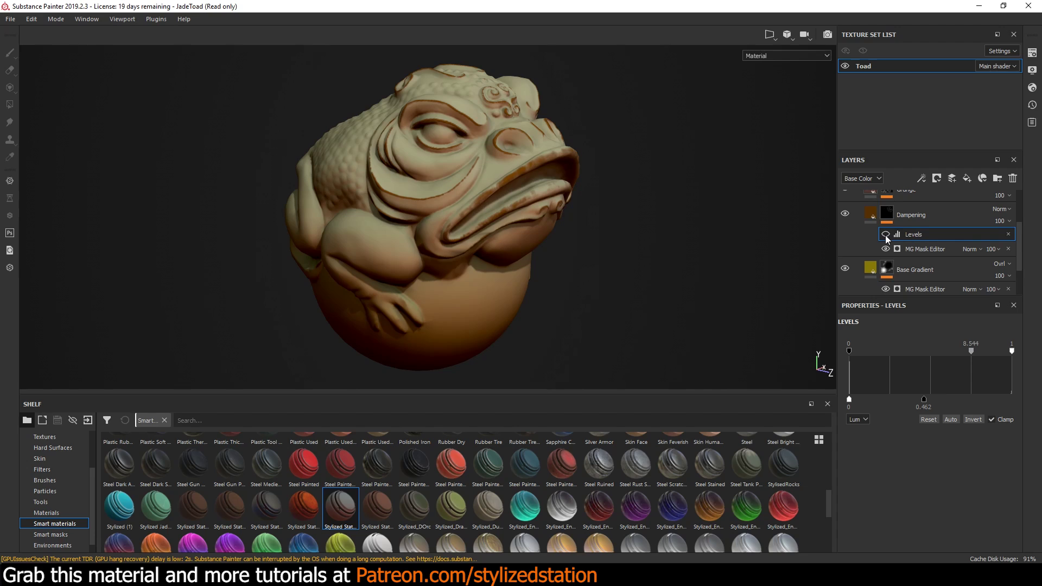
{"action": "left_click", "coordinate": [886, 235]}
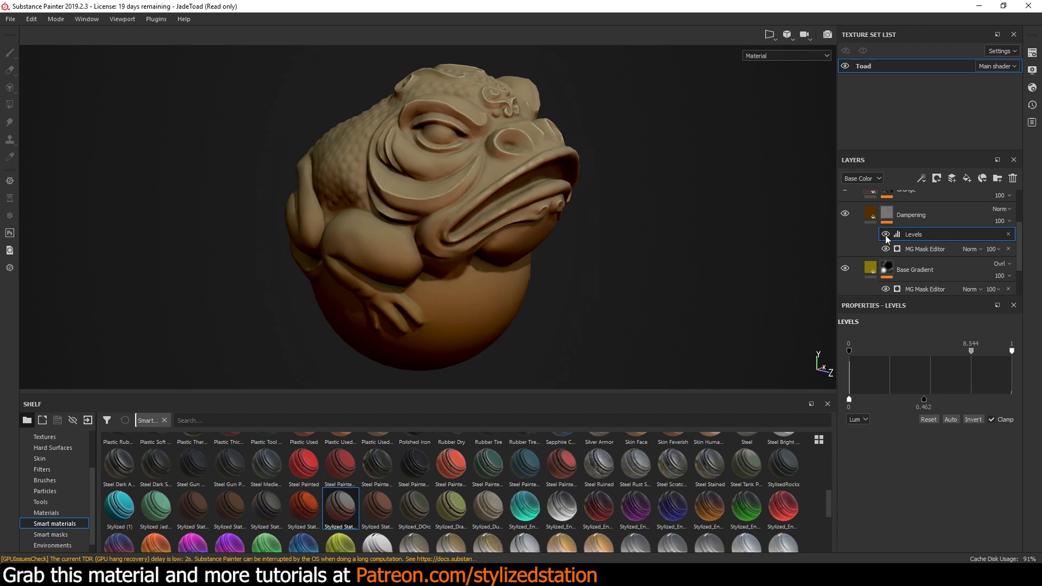
{"action": "left_click", "coordinate": [972, 420]}
{"action": "left_click", "coordinate": [972, 419]}
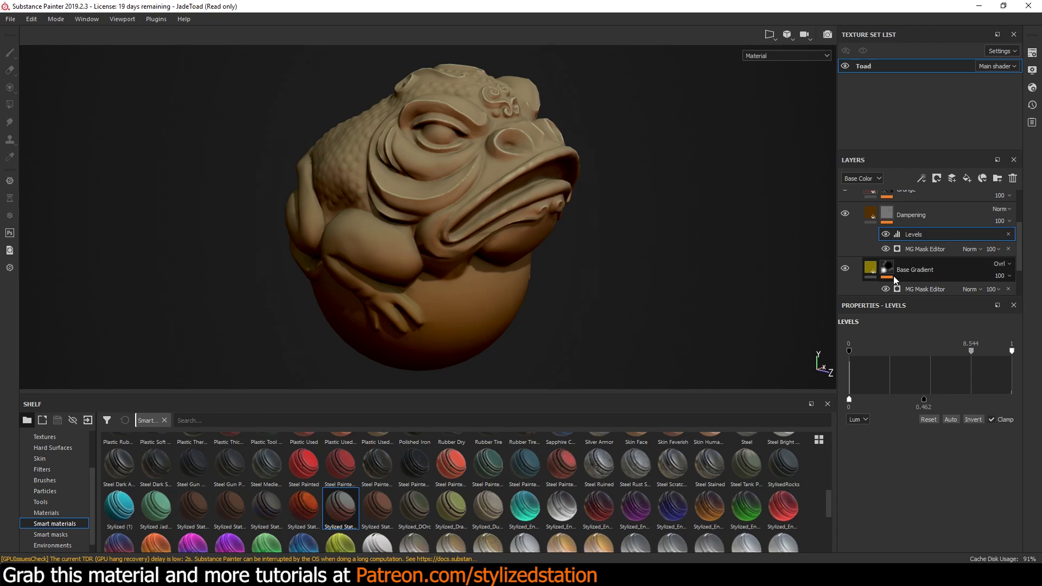
{"action": "left_click", "coordinate": [845, 214]}
{"action": "left_click", "coordinate": [845, 214]}
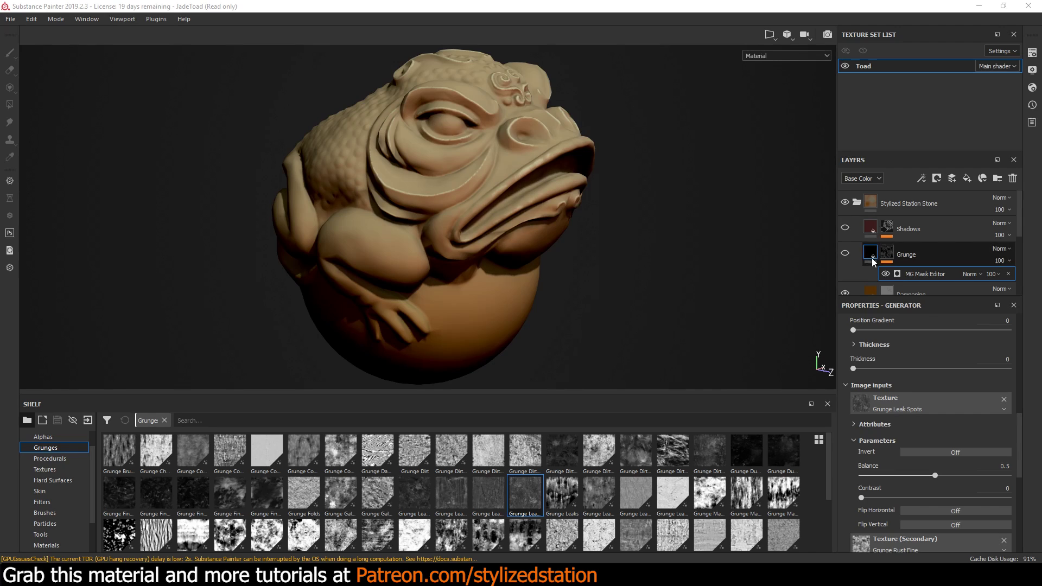
Turn the Grunge layer back on and inspect the toad's face in an enlarged viewport.
{"action": "left_click", "coordinate": [845, 253]}
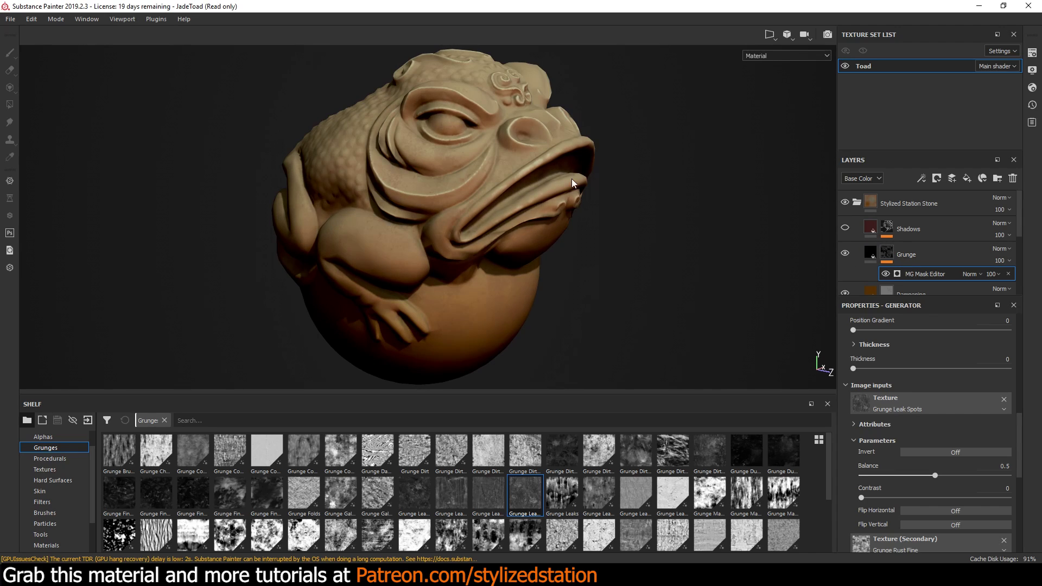
{"action": "scroll", "coordinate": [419, 154], "scroll_direction": "up", "scroll_amount": 3}
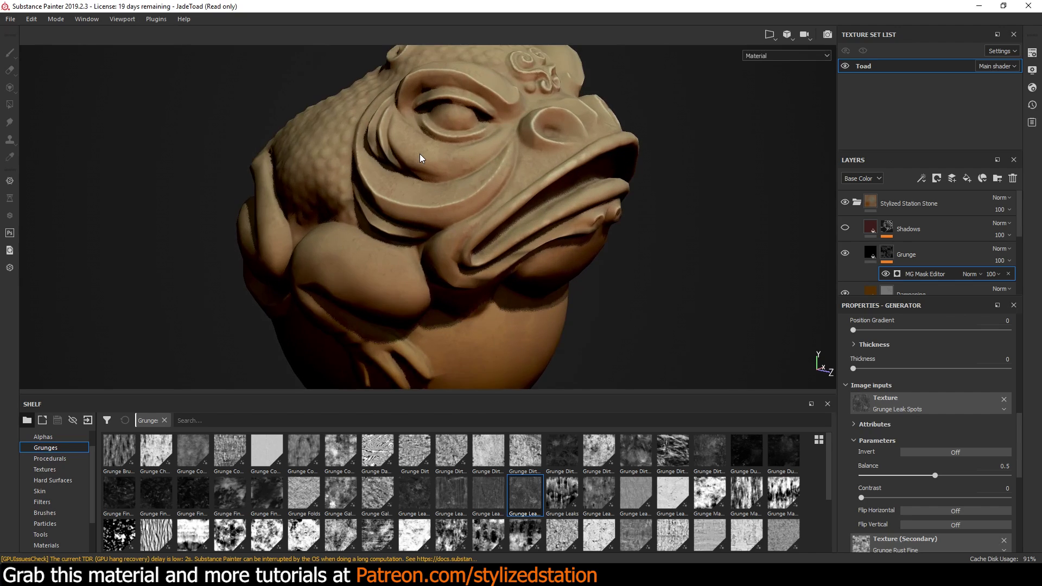
{"action": "key", "text": "Tab"}
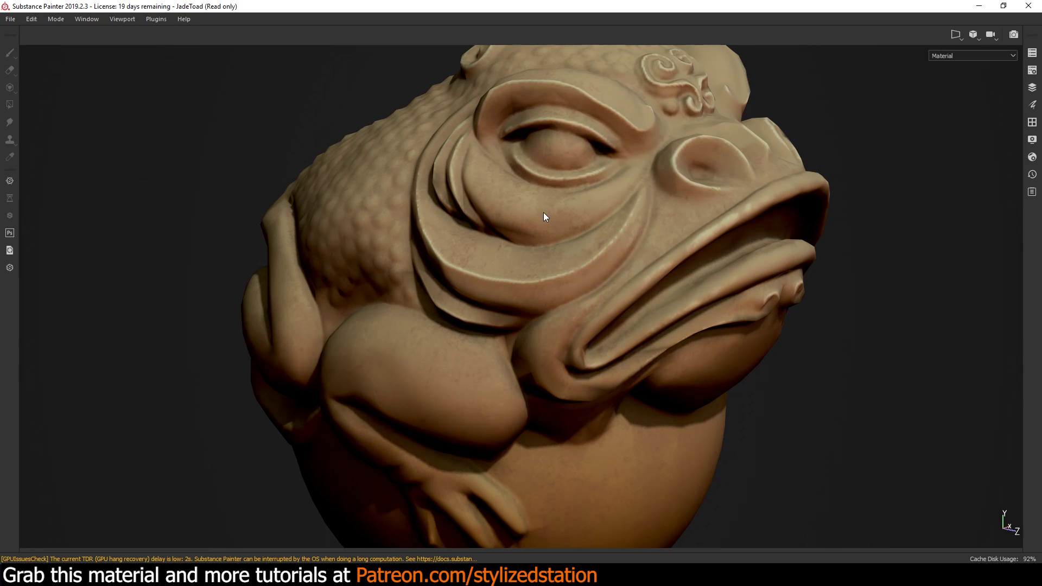
{"action": "middle_click_drag", "start_coordinate": [569, 221], "coordinate": [597, 206], "text": "alt"}
{"action": "key", "text": "Tab"}
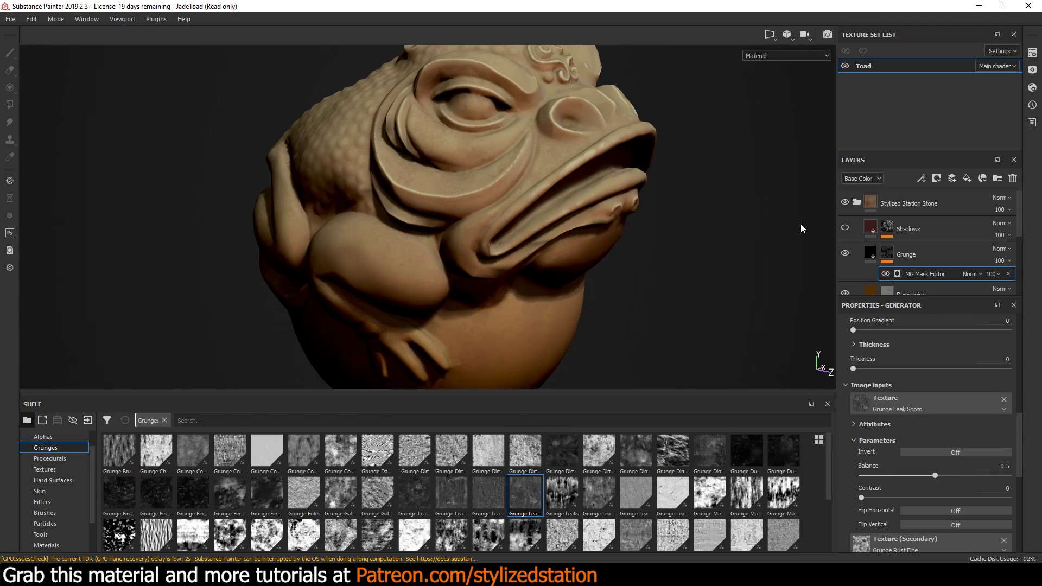
Toggle the Grunge layer off and on to compare, then frame the whole toad full-screen.
{"action": "left_click", "coordinate": [844, 253]}
{"action": "left_click", "coordinate": [846, 254]}
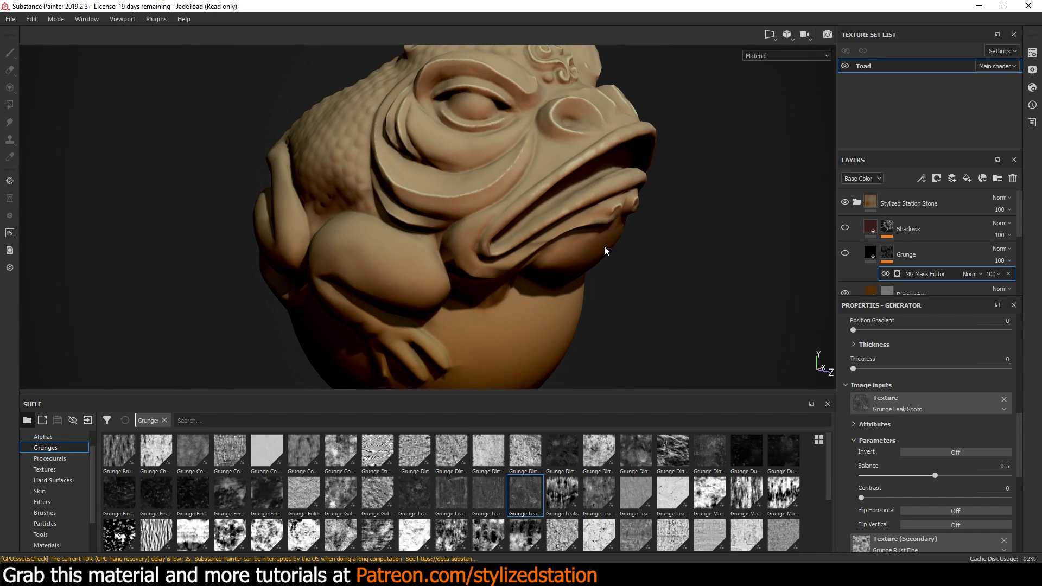
{"action": "key", "text": "Tab"}
{"action": "scroll", "coordinate": [723, 296], "scroll_direction": "down", "scroll_amount": 5}
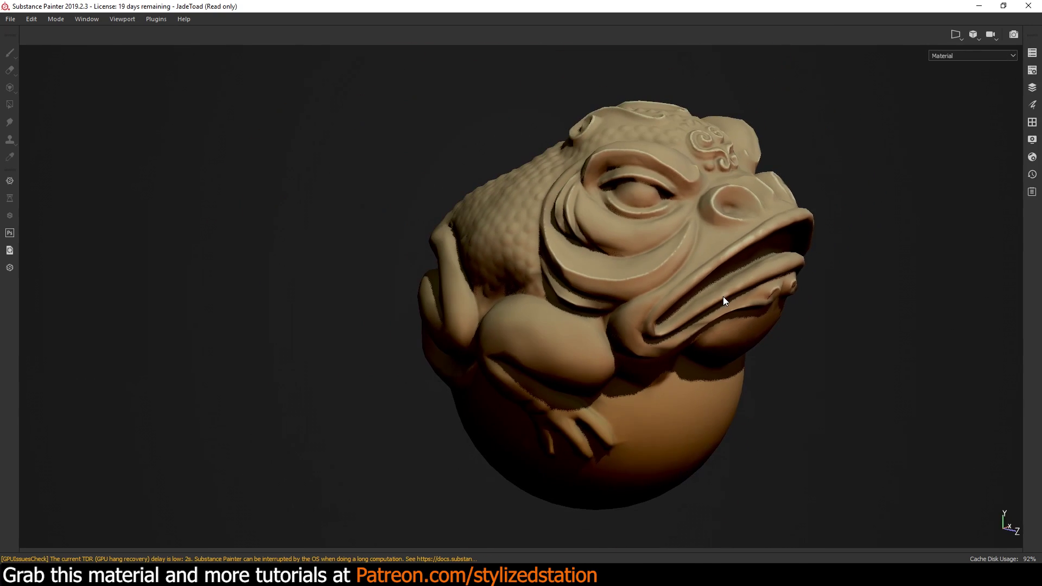
{"action": "middle_click_drag", "start_coordinate": [723, 296], "coordinate": [622, 283]}
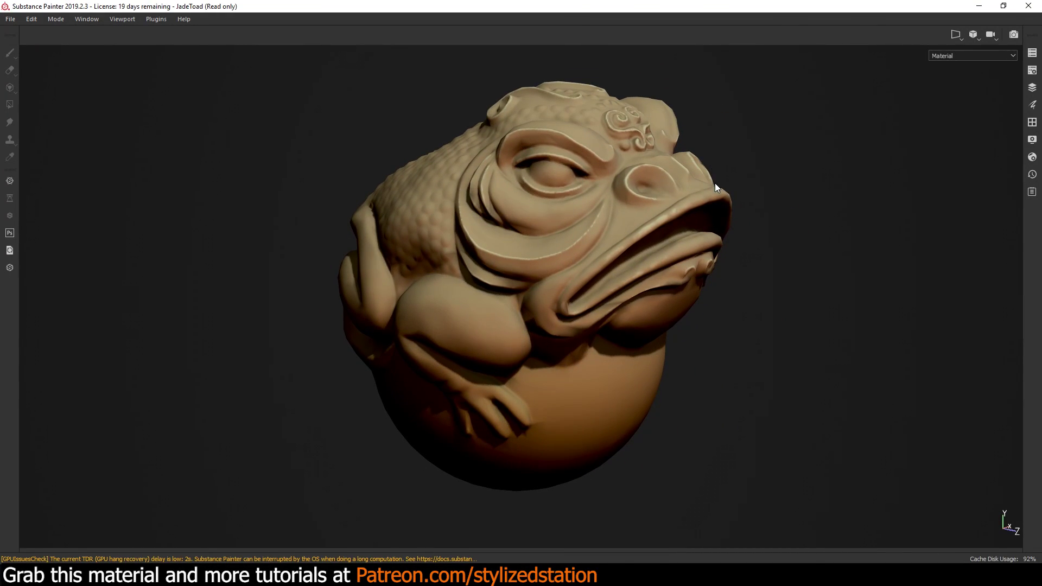
{"action": "key", "text": "Tab"}
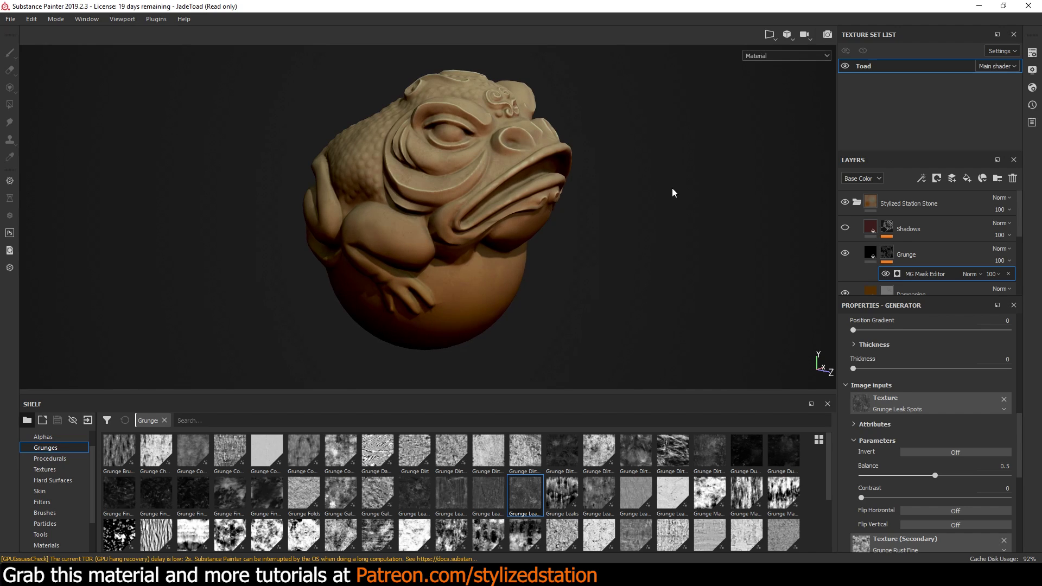
{"action": "key", "text": "Tab"}
{"action": "key", "text": "Tab"}
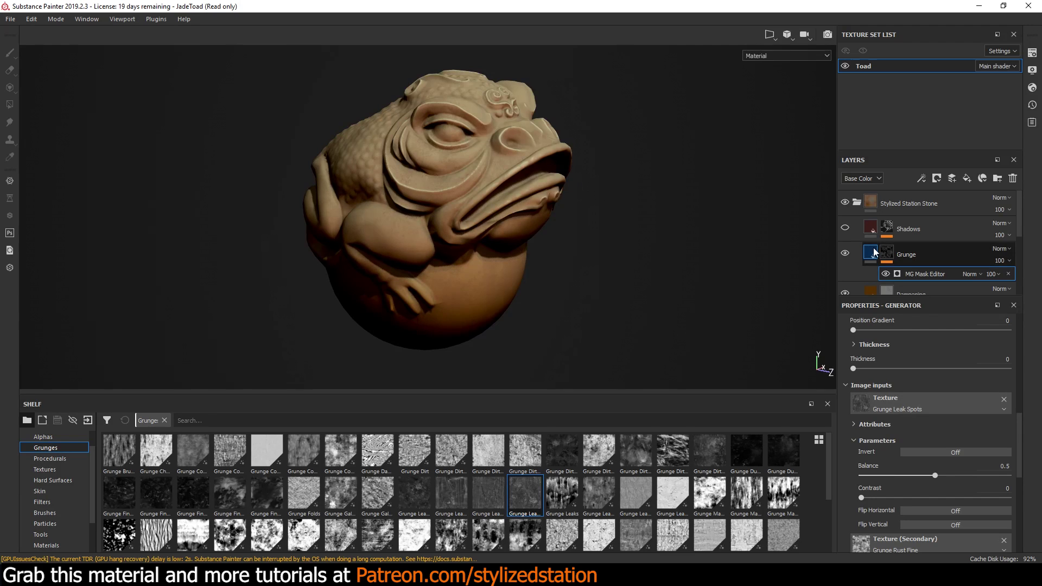
In the Grunge mask's MG Mask Editor, drag Global Balance up from 0.25 to 0.3.
{"action": "left_click", "coordinate": [871, 253]}
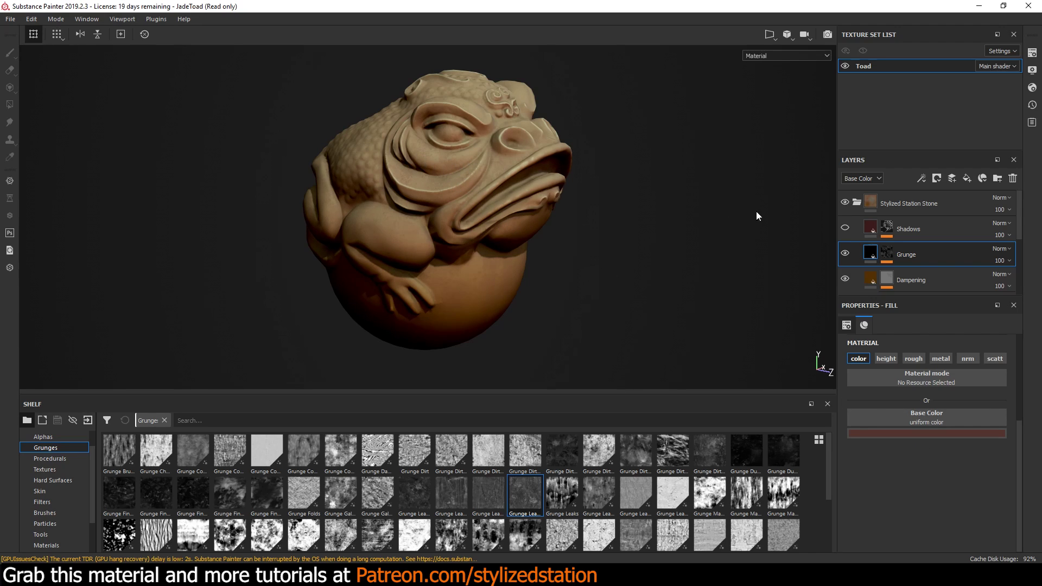
{"action": "left_click", "coordinate": [887, 258]}
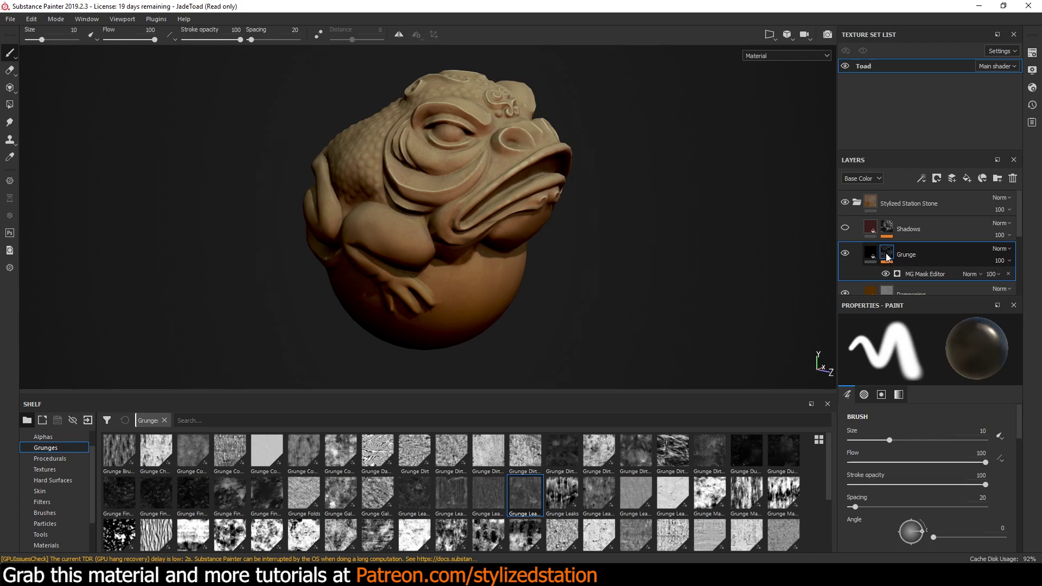
{"action": "left_click", "coordinate": [928, 275]}
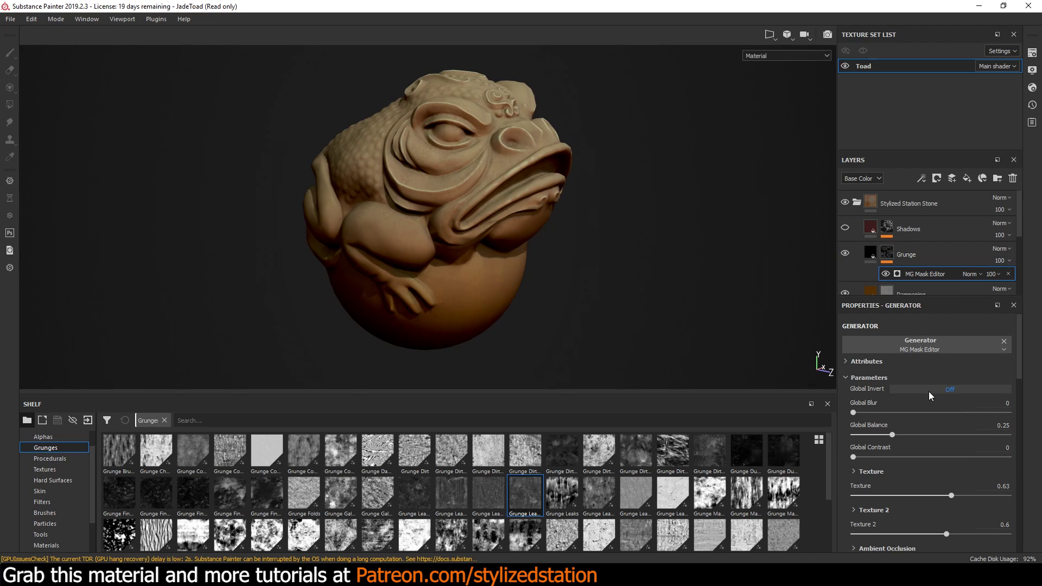
{"action": "scroll", "coordinate": [894, 386], "scroll_direction": "down", "scroll_amount": 3}
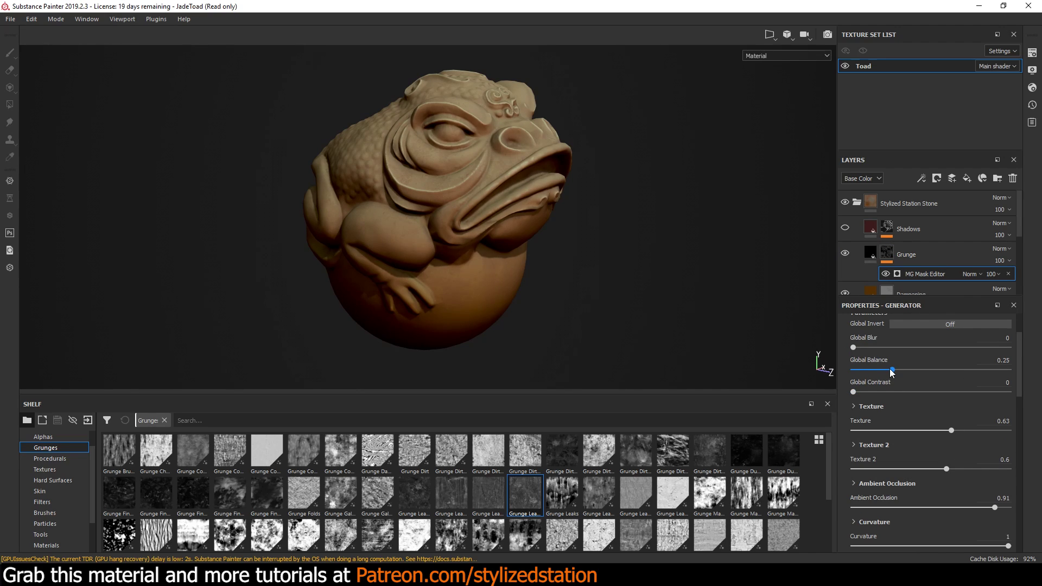
{"action": "mouse_move", "coordinate": [892, 369]}
{"action": "left_mouse_down"}
{"action": "mouse_move", "coordinate": [913, 369]}
{"action": "mouse_move", "coordinate": [899, 369]}
{"action": "left_mouse_up"}
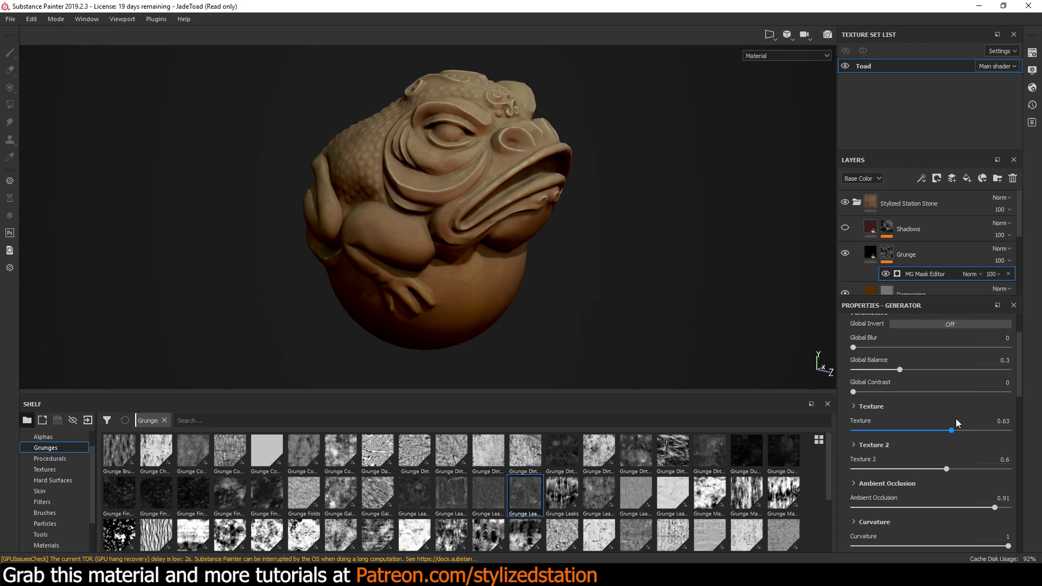
{"action": "scroll", "coordinate": [956, 418], "scroll_direction": "down", "scroll_amount": 3}
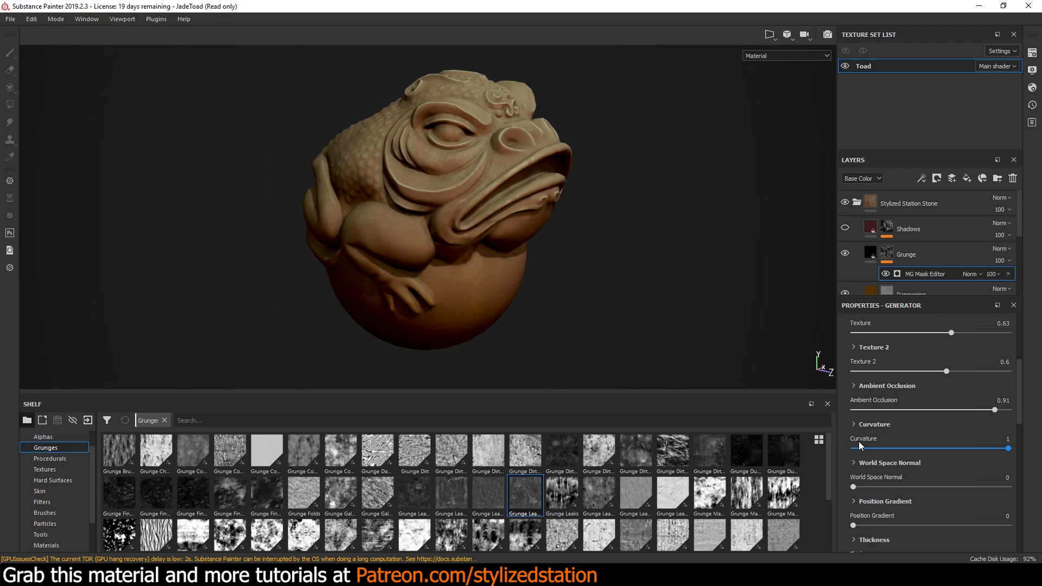
{"action": "scroll", "coordinate": [859, 445], "scroll_direction": "down", "scroll_amount": 5}
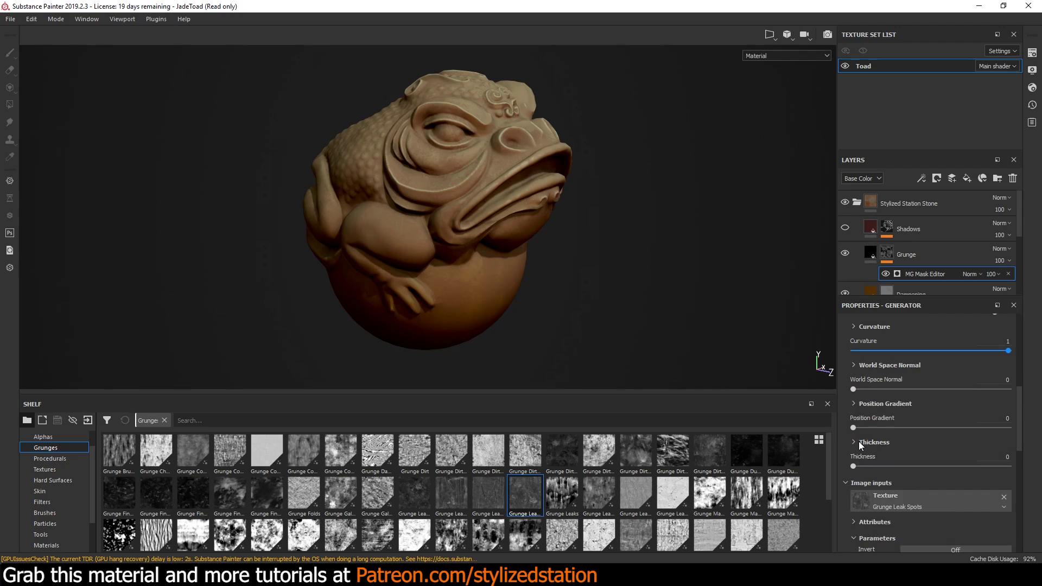
Try Grunge Leaky Paint and Grunge Dust Small as the mask texture, settling on Grunge Rock.
{"action": "scroll", "coordinate": [863, 380], "scroll_direction": "down", "scroll_amount": 3}
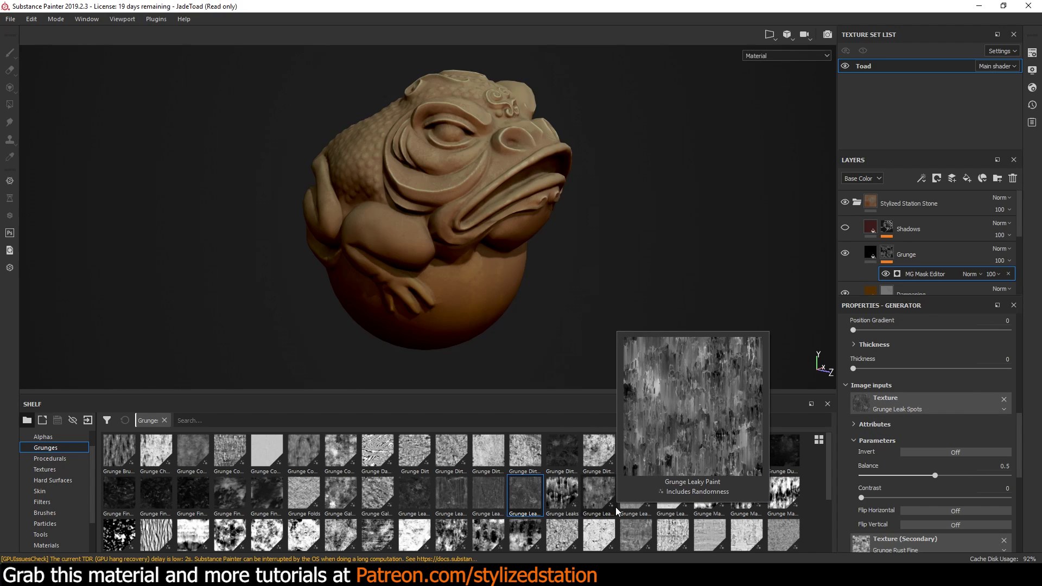
{"action": "mouse_move", "coordinate": [607, 501]}
{"action": "left_mouse_down"}
{"action": "mouse_move", "coordinate": [602, 460]}
{"action": "mouse_move", "coordinate": [733, 434]}
{"action": "mouse_move", "coordinate": [621, 482]}
{"action": "left_mouse_up"}
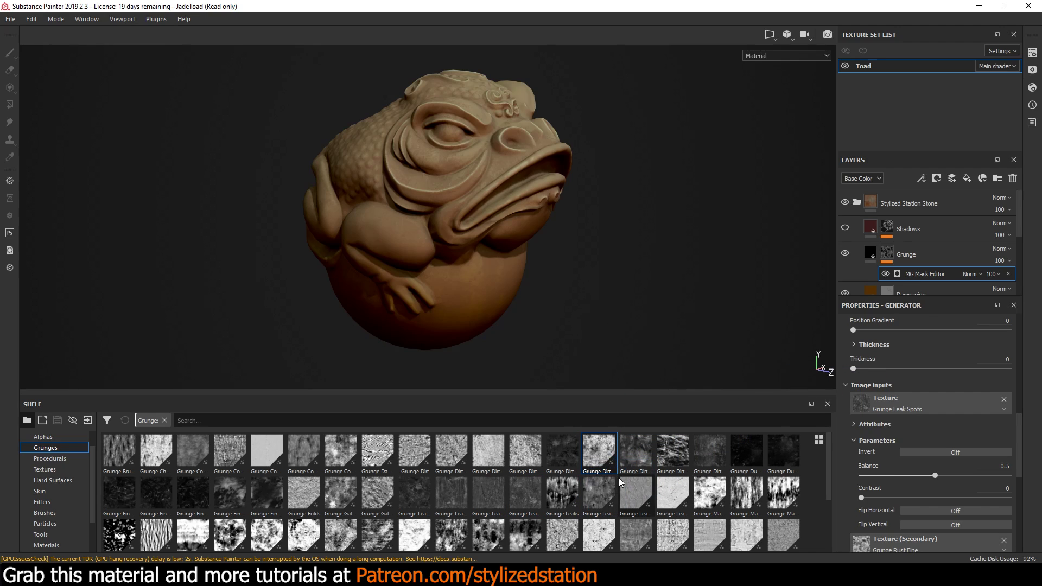
{"action": "mouse_move", "coordinate": [728, 475]}
{"action": "mouse_move", "coordinate": [661, 506]}
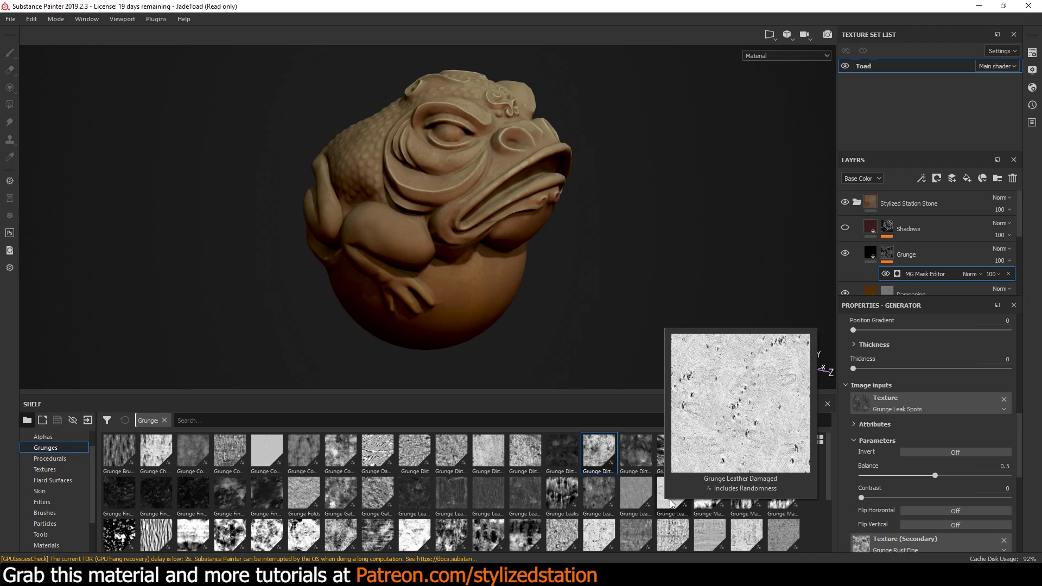
{"action": "mouse_move", "coordinate": [739, 443]}
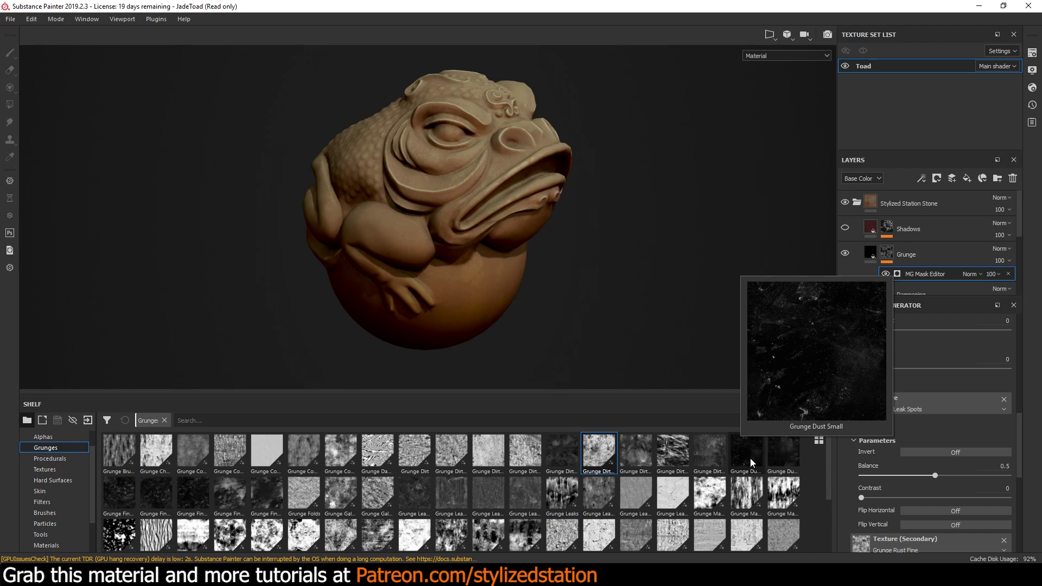
{"action": "left_click_drag", "start_coordinate": [749, 451], "coordinate": [896, 400]}
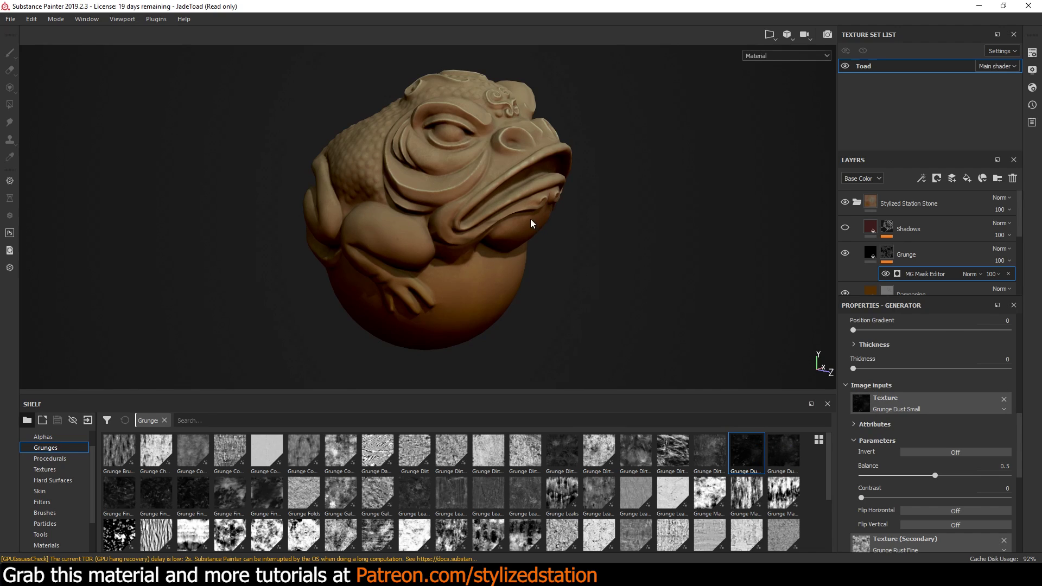
{"action": "scroll", "coordinate": [500, 204], "scroll_direction": "up", "scroll_amount": 5}
{"action": "scroll", "coordinate": [499, 204], "scroll_direction": "down", "scroll_amount": 3}
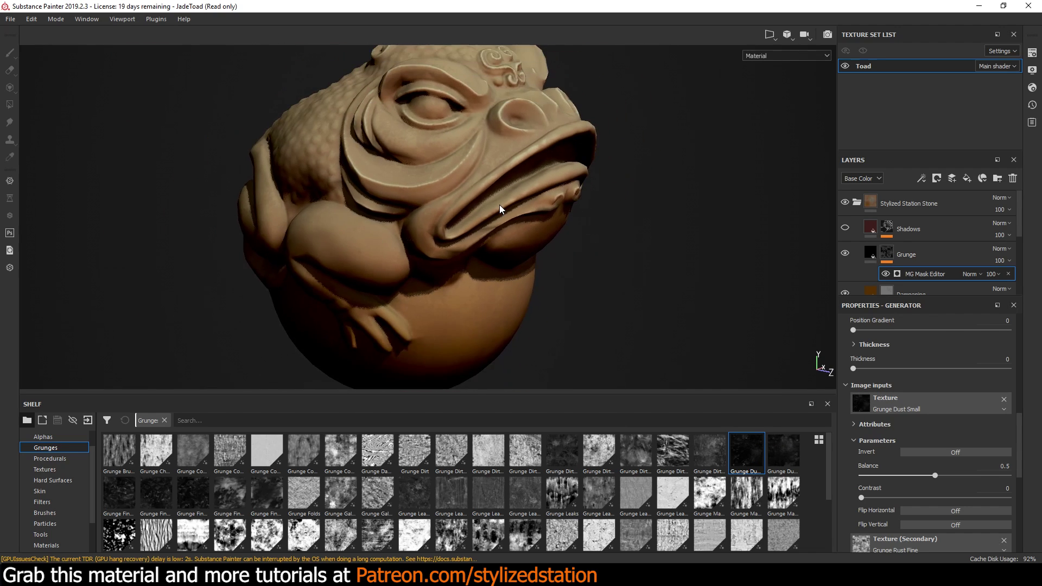
{"action": "middle_click_drag", "start_coordinate": [503, 261], "coordinate": [560, 258]}
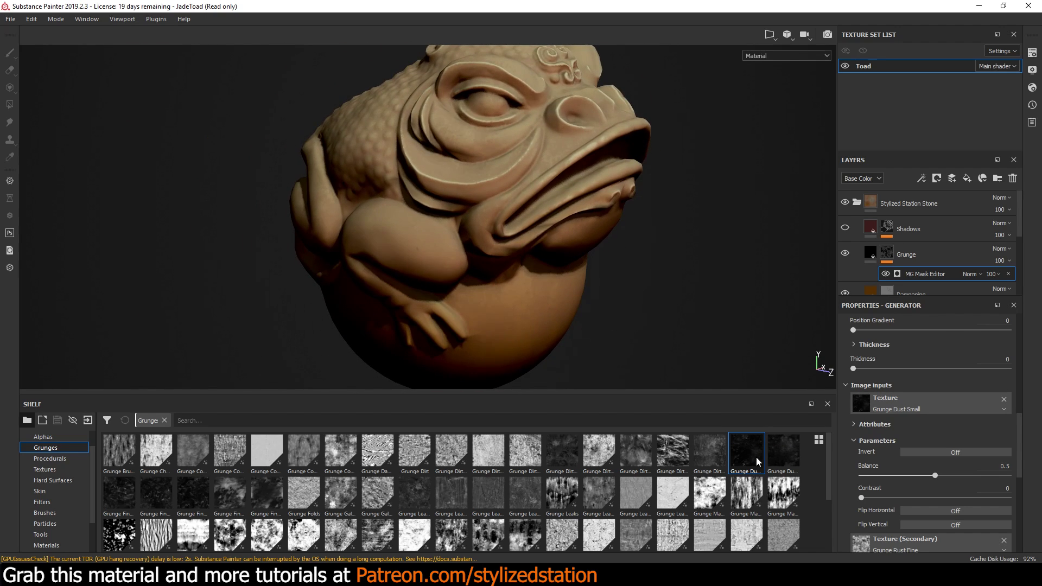
{"action": "left_click_drag", "start_coordinate": [671, 493], "coordinate": [913, 409]}
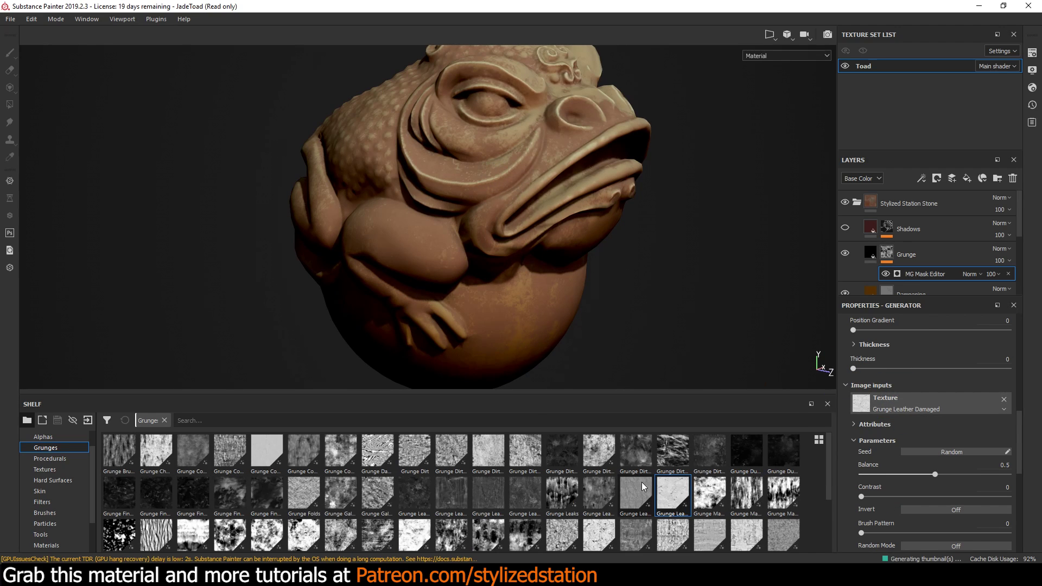
{"action": "left_click", "coordinate": [784, 535]}
{"action": "left_click_drag", "start_coordinate": [896, 404], "coordinate": [896, 404]}
Adjust the Grunge Rock texture Balance down and back up, ending at 0.27.
{"action": "left_click_drag", "start_coordinate": [682, 322], "coordinate": [618, 304], "text": "alt"}
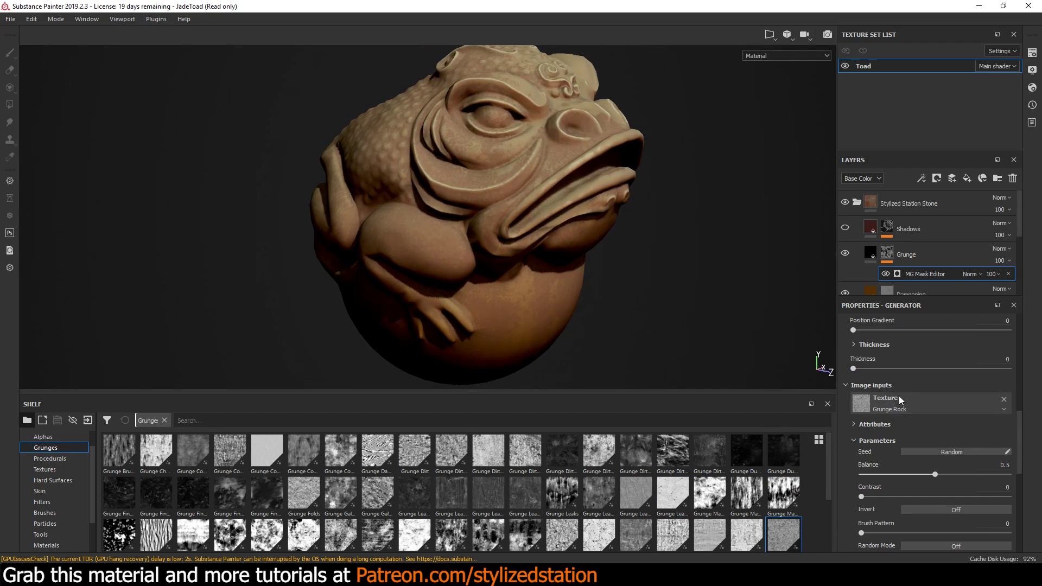
{"action": "left_click", "coordinate": [929, 475]}
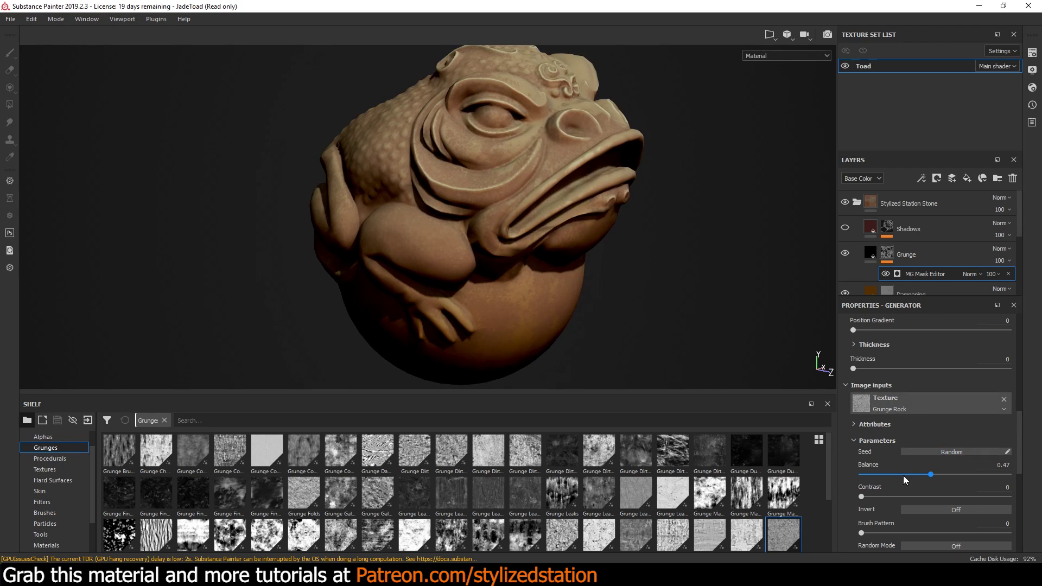
{"action": "mouse_move", "coordinate": [918, 480]}
{"action": "left_mouse_down"}
{"action": "mouse_move", "coordinate": [891, 473]}
{"action": "mouse_move", "coordinate": [910, 476]}
{"action": "left_mouse_up"}
{"action": "left_click_drag", "start_coordinate": [968, 478], "coordinate": [903, 477]}
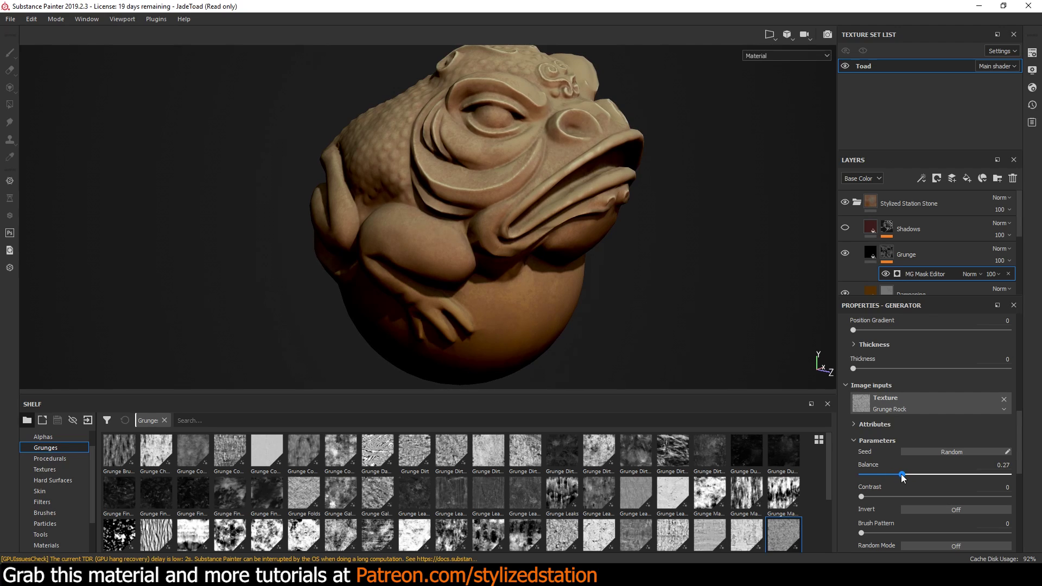
Try Grunge Leather and clearing the secondary texture, then undo back to Grunge Rust Fine.
{"action": "scroll", "coordinate": [901, 476], "scroll_direction": "down", "scroll_amount": 3}
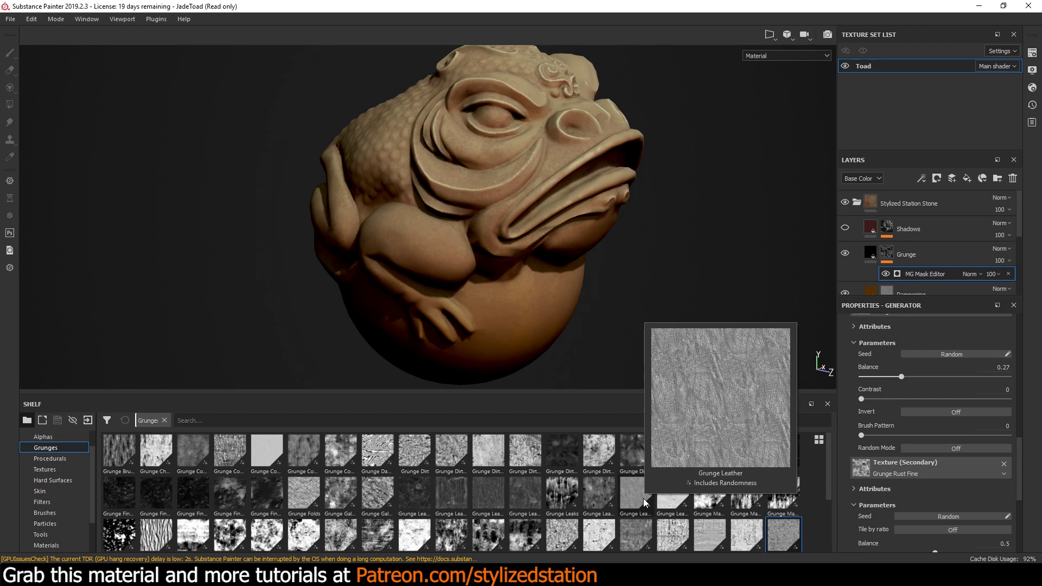
{"action": "left_click_drag", "start_coordinate": [635, 493], "coordinate": [876, 474]}
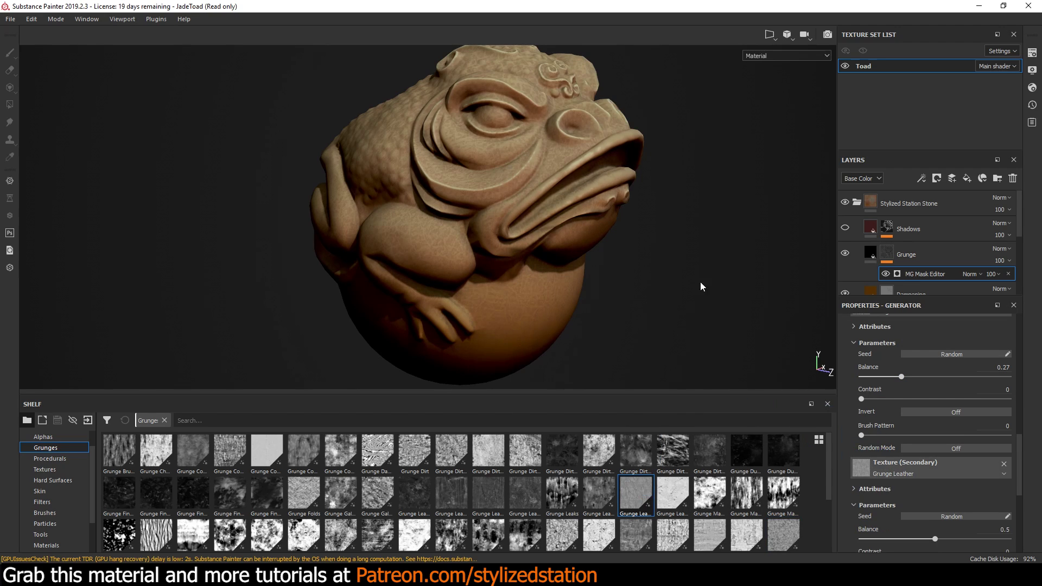
{"action": "key", "text": "ctrl+z"}
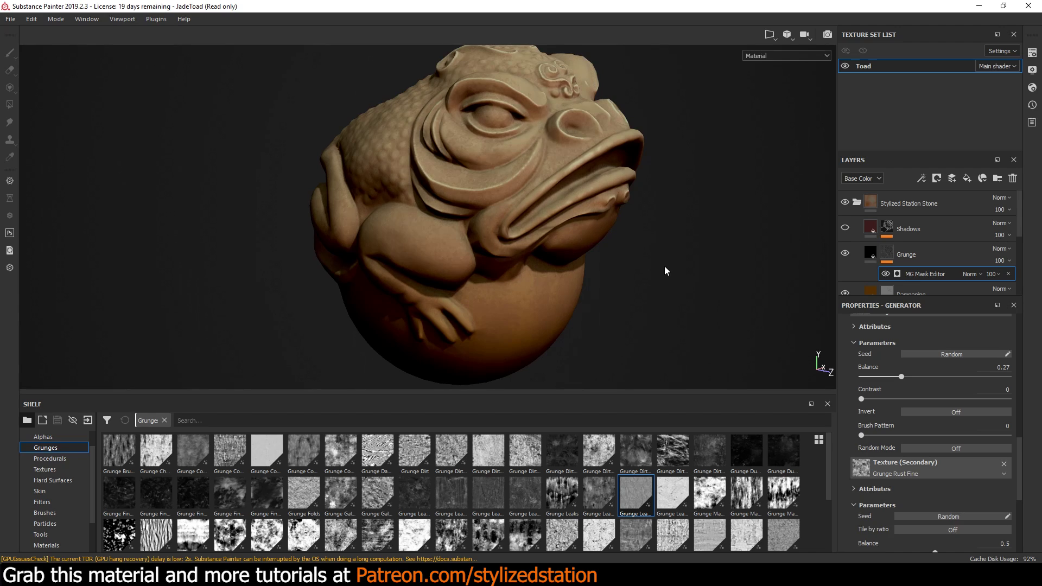
{"action": "left_click", "coordinate": [1003, 464]}
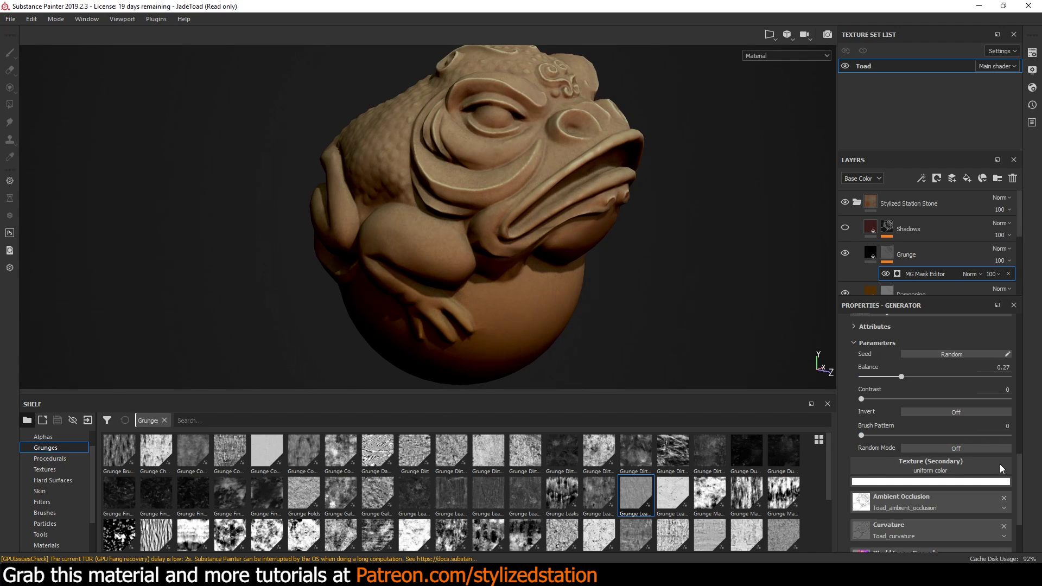
{"action": "key", "text": "ctrl+z"}
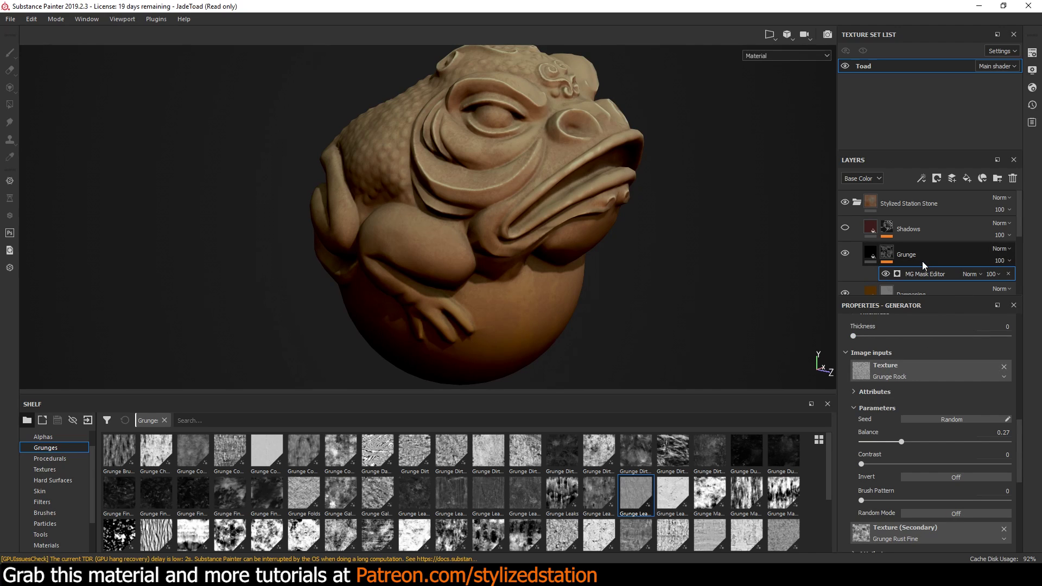
Compare the Shadows layer on and off, then set its fill colour to a dark muted red (value ~0.064).
{"action": "left_click", "coordinate": [912, 229]}
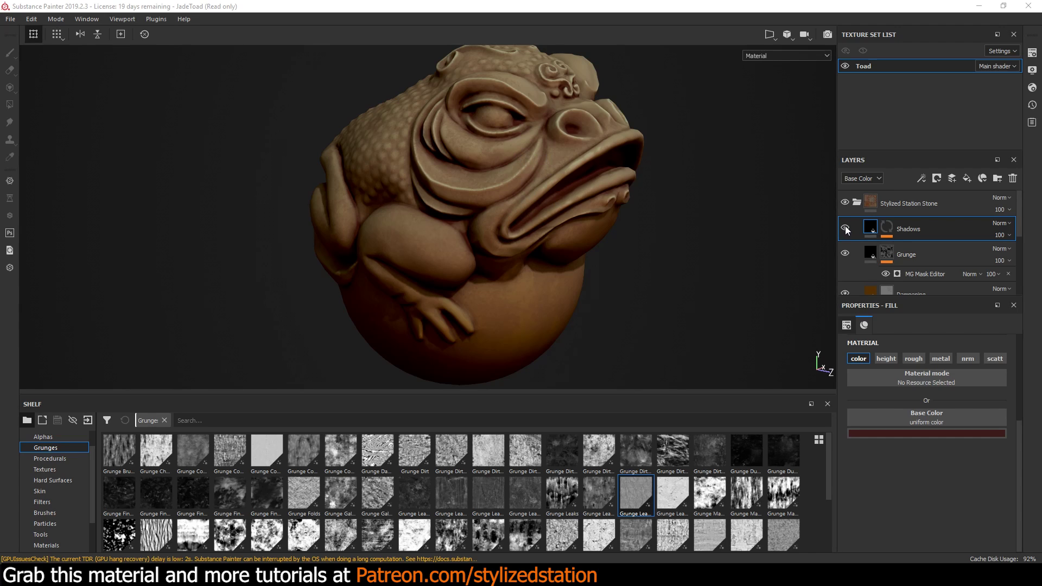
{"action": "left_click", "coordinate": [845, 227]}
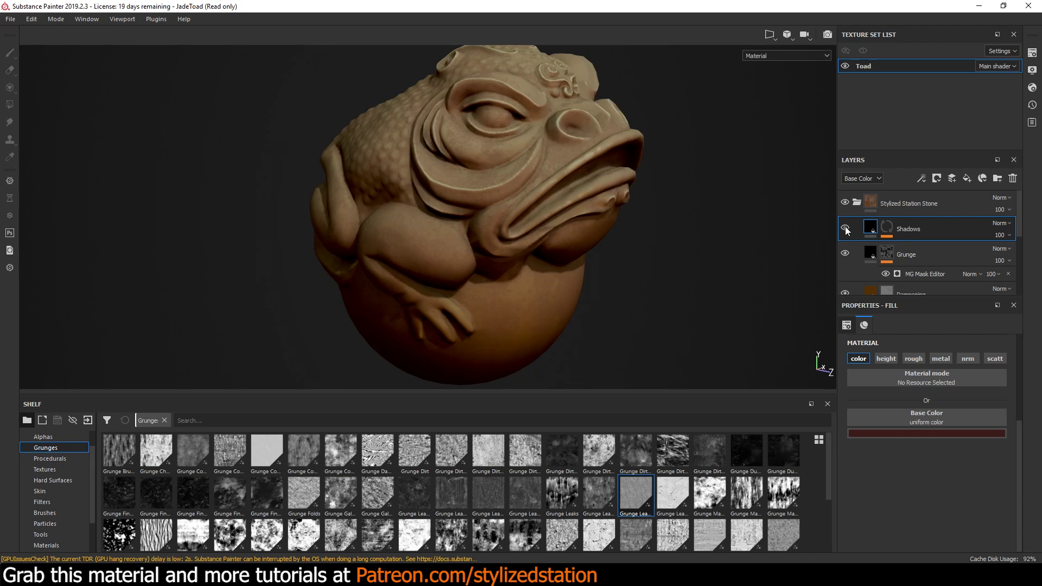
{"action": "left_click", "coordinate": [845, 226]}
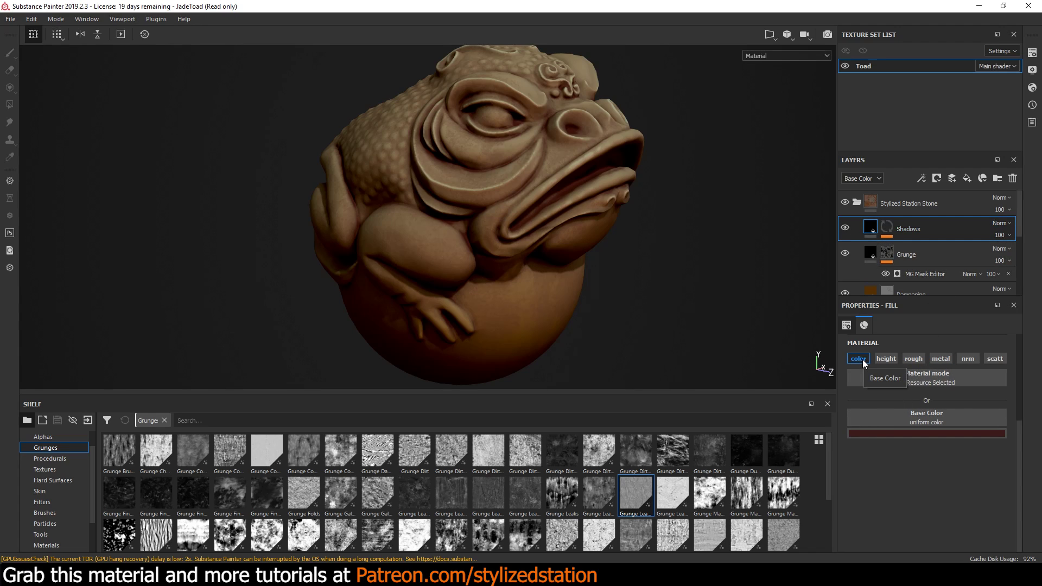
{"action": "left_click", "coordinate": [904, 434]}
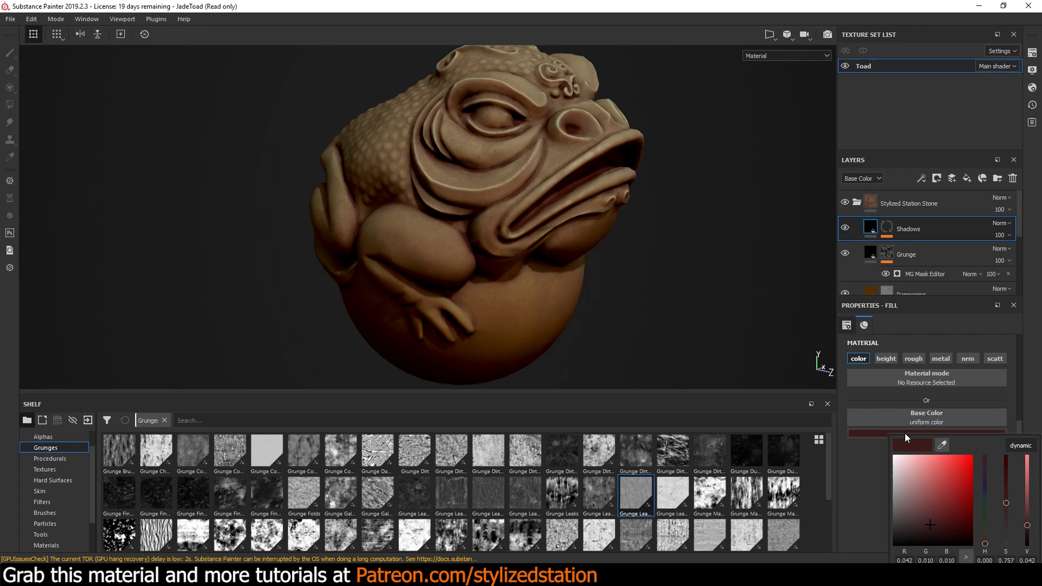
{"action": "mouse_move", "coordinate": [1026, 525]}
{"action": "left_mouse_down"}
{"action": "mouse_move", "coordinate": [1029, 543]}
{"action": "mouse_move", "coordinate": [1027, 531]}
{"action": "left_mouse_up"}
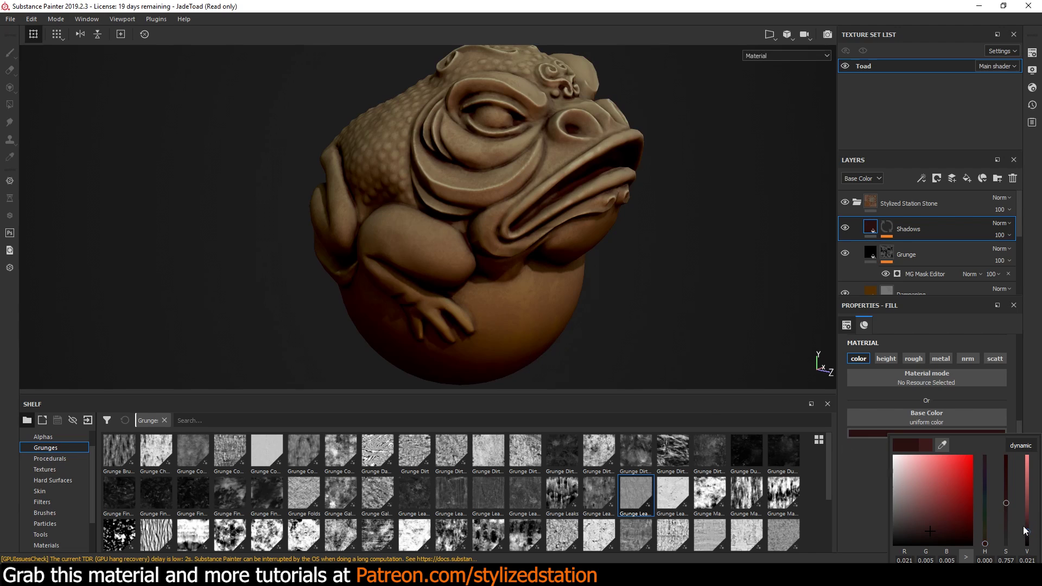
{"action": "left_click_drag", "start_coordinate": [1026, 534], "coordinate": [1027, 520]}
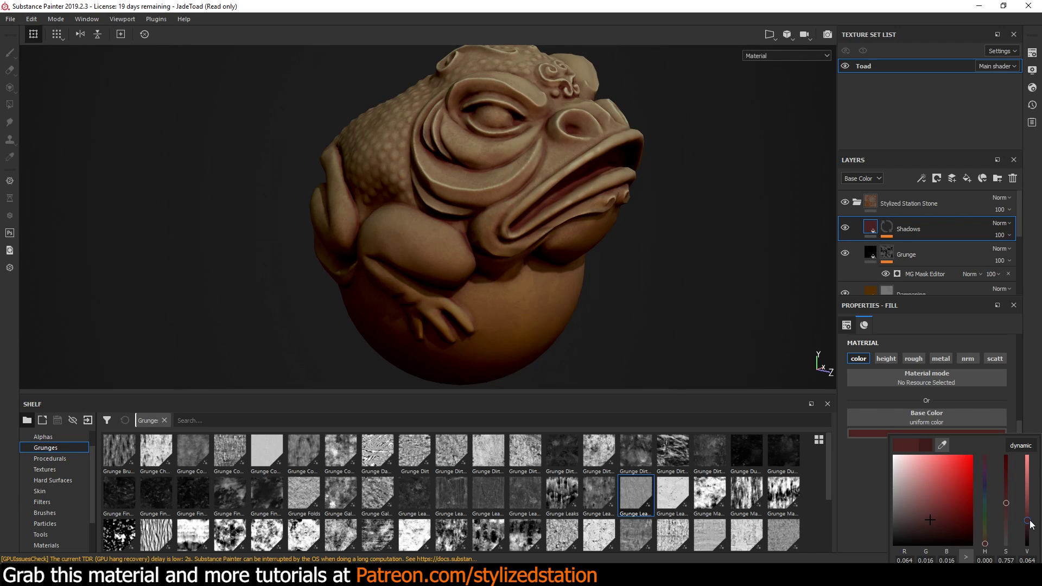
Lower the Shadows layer opacity from 100 to 90.
{"action": "left_click", "coordinate": [999, 235]}
{"action": "left_click_drag", "start_coordinate": [1030, 252], "coordinate": [1025, 253]}
{"action": "left_click", "coordinate": [999, 236]}
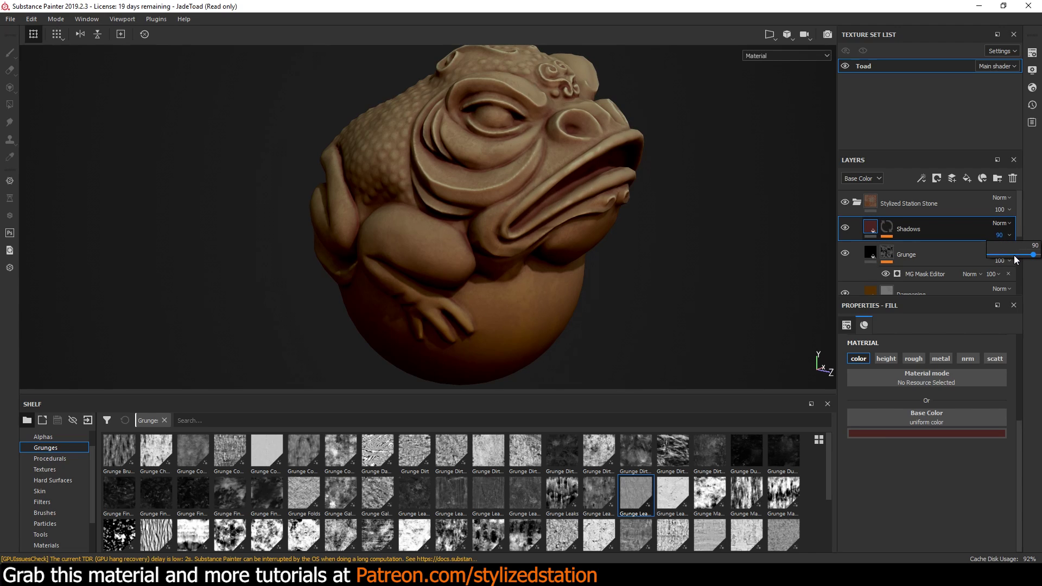
In the Shadows mask's MG Dirt, test inversion and set Dirt Level to 0.68.
{"action": "left_click", "coordinate": [886, 228]}
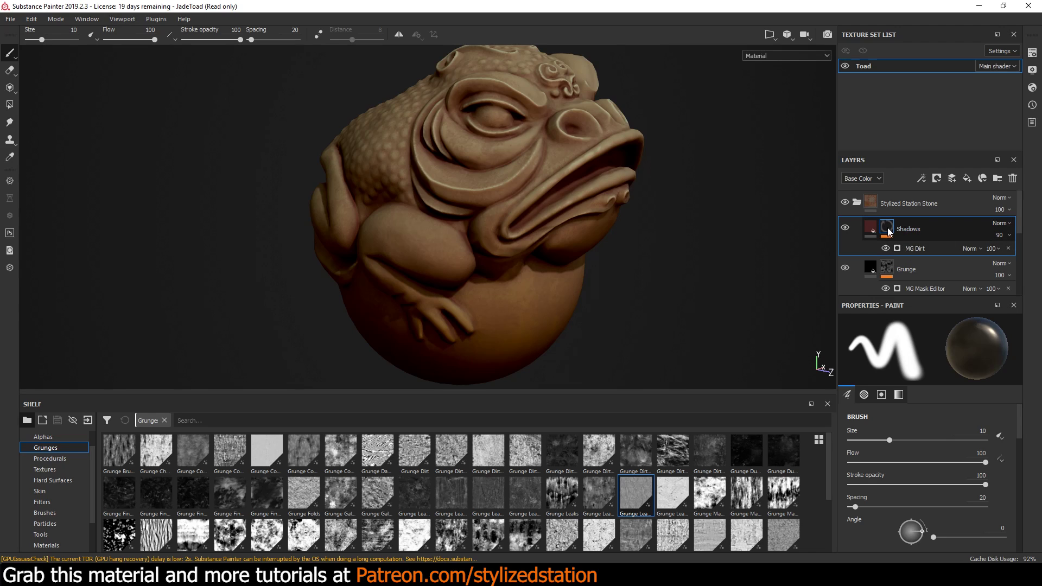
{"action": "left_click", "coordinate": [922, 250]}
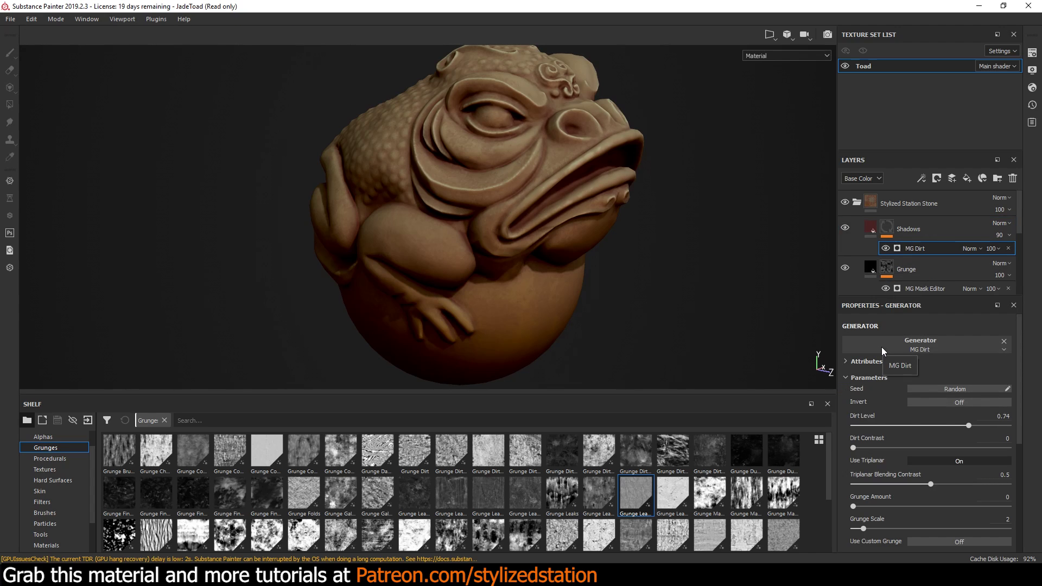
{"action": "left_click", "coordinate": [937, 403]}
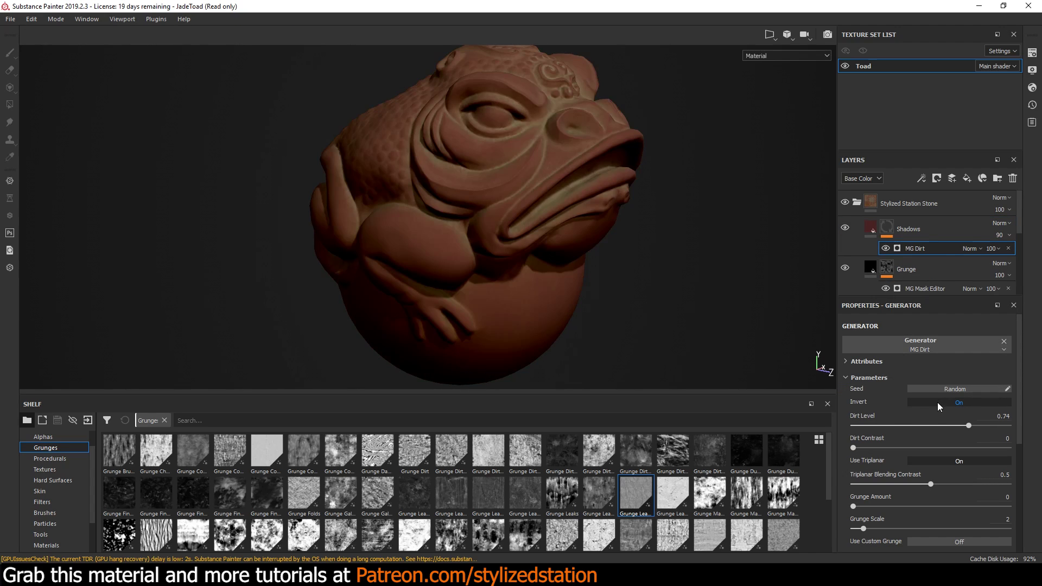
{"action": "left_click", "coordinate": [937, 402]}
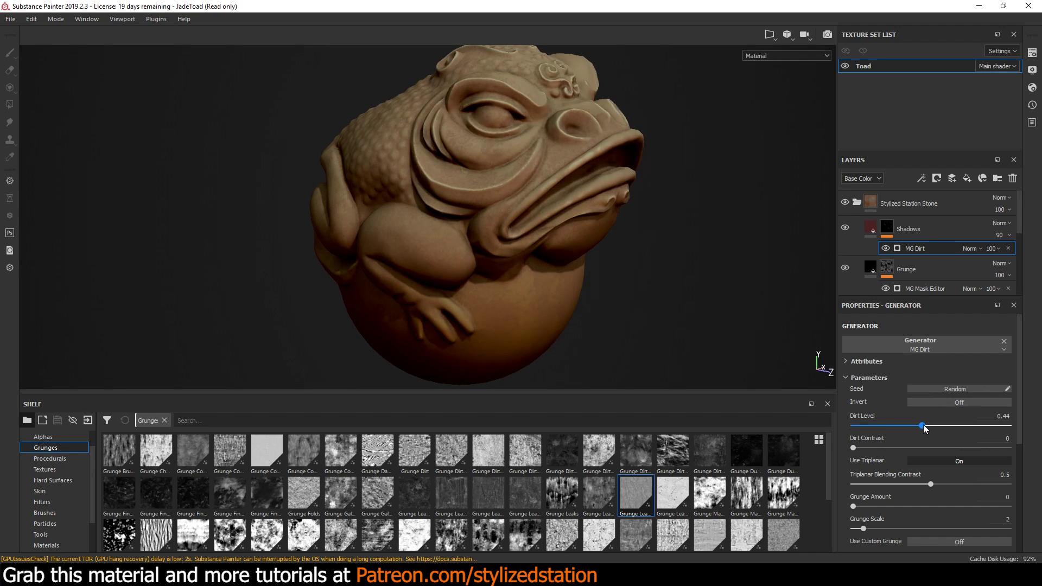
{"action": "left_click", "coordinate": [965, 427]}
{"action": "mouse_move", "coordinate": [965, 431]}
{"action": "left_mouse_down"}
{"action": "mouse_move", "coordinate": [946, 432]}
{"action": "mouse_move", "coordinate": [959, 432]}
{"action": "left_mouse_up"}
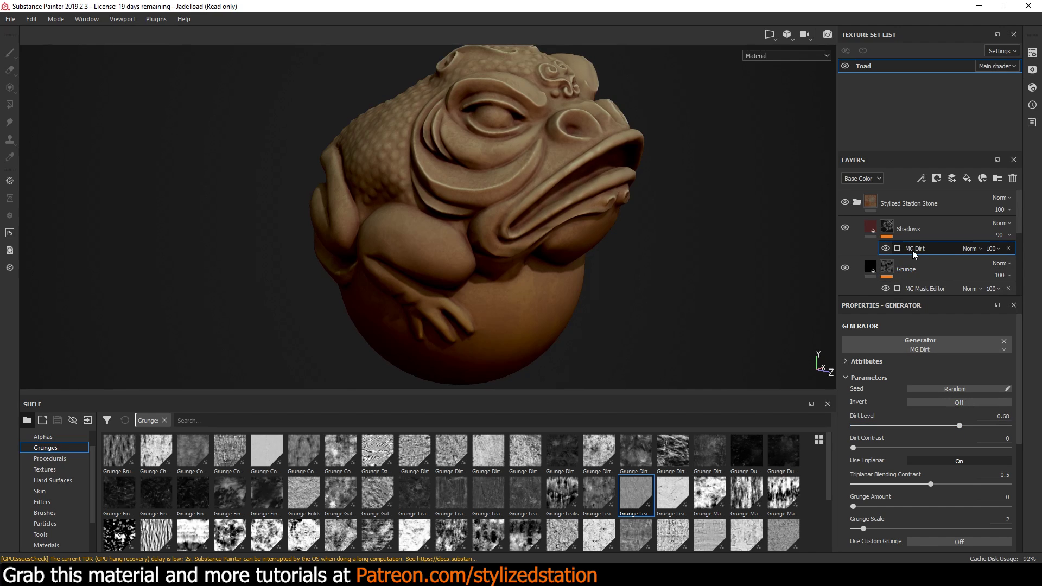
Recentre the toad to inspect it, then switch the MG Dirt generator off.
{"action": "scroll", "coordinate": [509, 151], "scroll_direction": "down", "scroll_amount": 3}
{"action": "scroll", "coordinate": [509, 152], "scroll_direction": "up", "scroll_amount": 10}
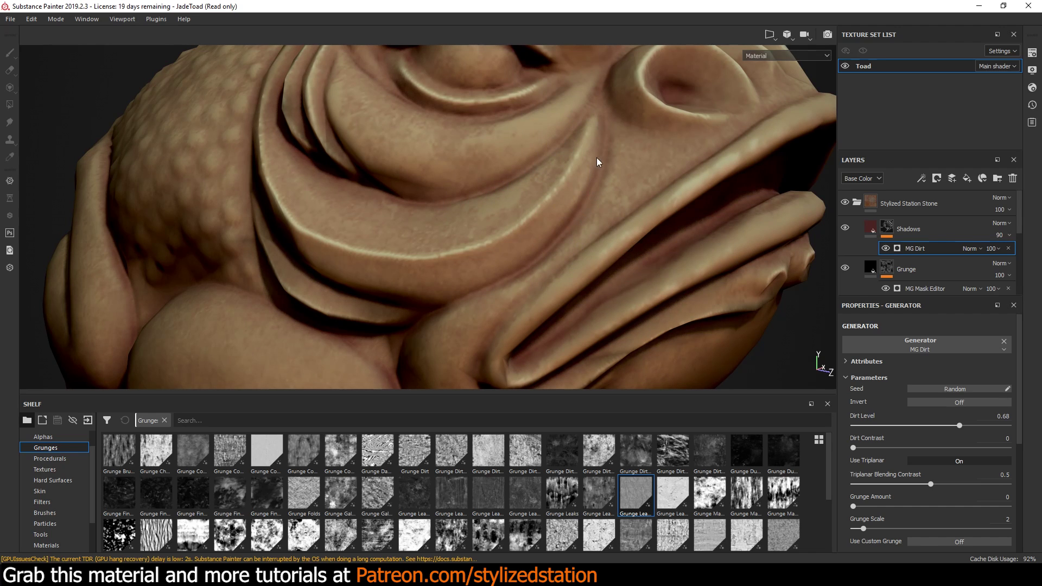
{"action": "scroll", "coordinate": [639, 247], "scroll_direction": "down", "scroll_amount": 8}
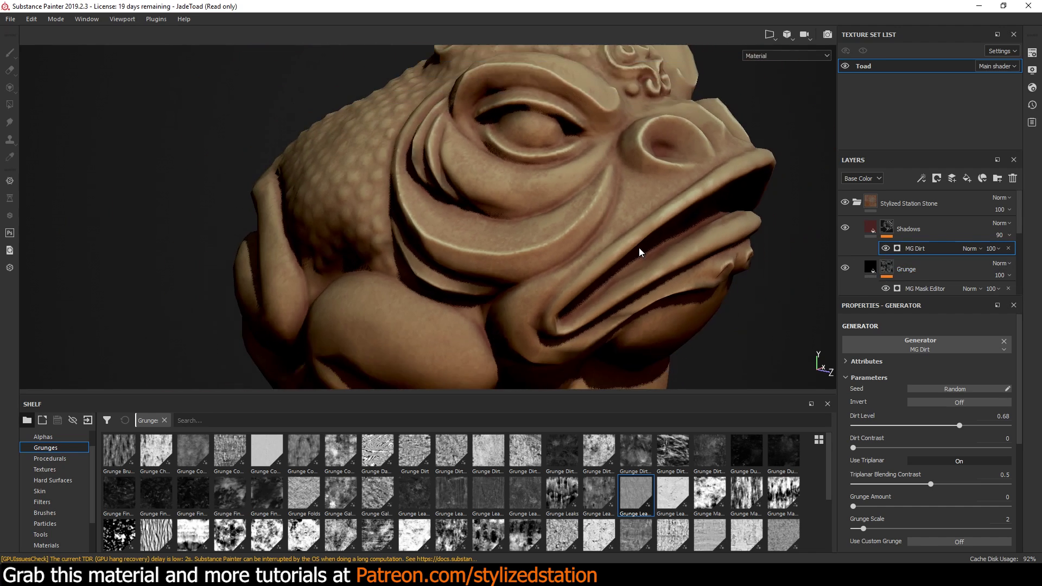
{"action": "middle_click_drag", "start_coordinate": [662, 293], "coordinate": [606, 262]}
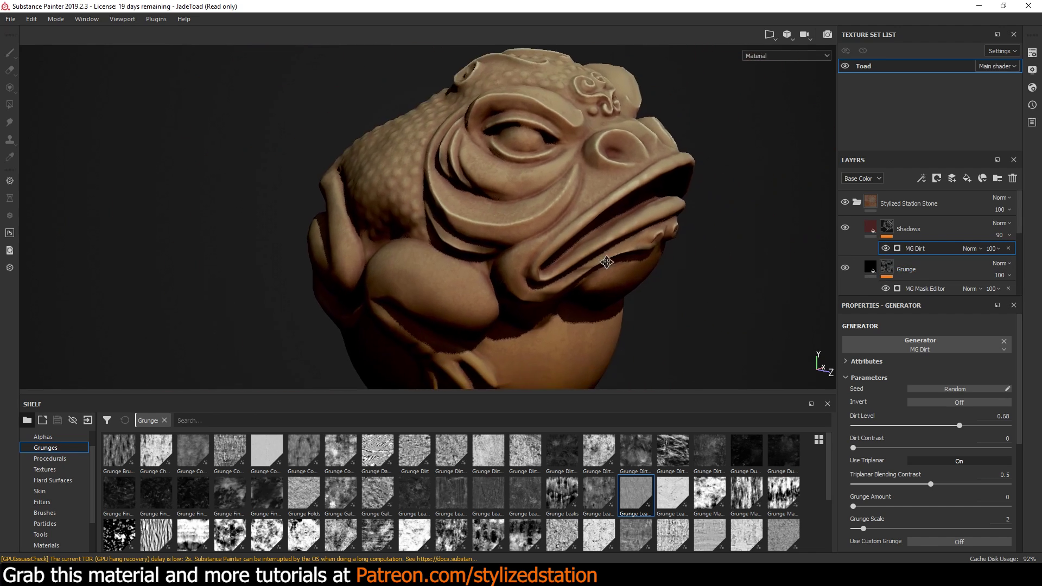
{"action": "left_click", "coordinate": [885, 249]}
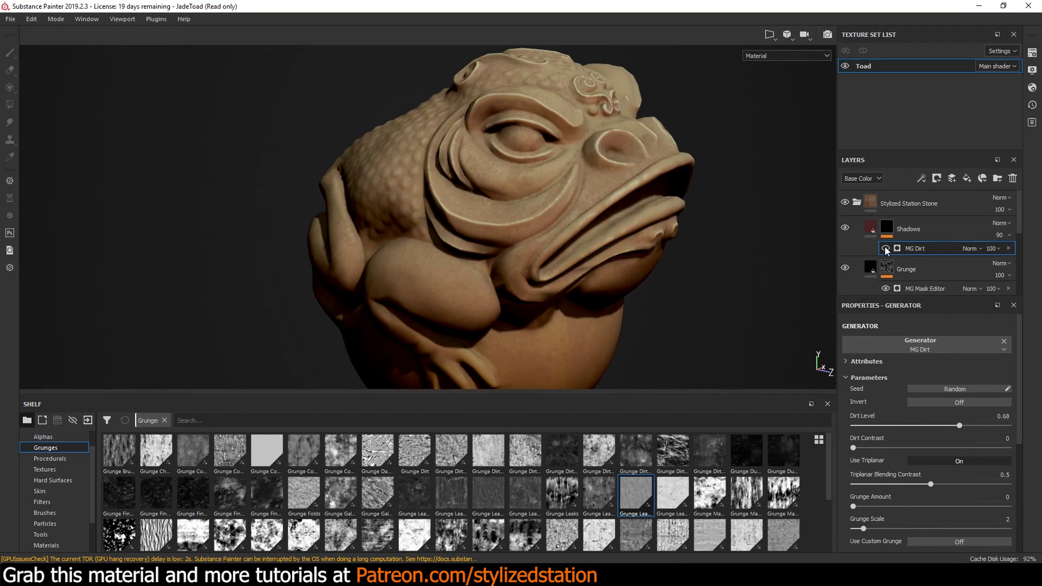
Add a Curvature generator to the Shadows mask, then delete it.
{"action": "right_click", "coordinate": [941, 226]}
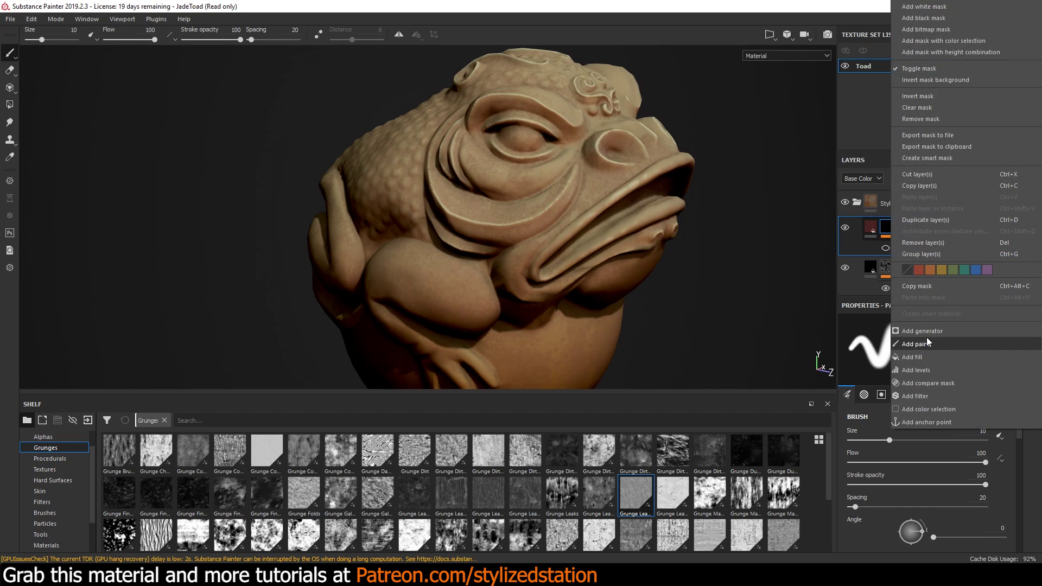
{"action": "left_click", "coordinate": [931, 333]}
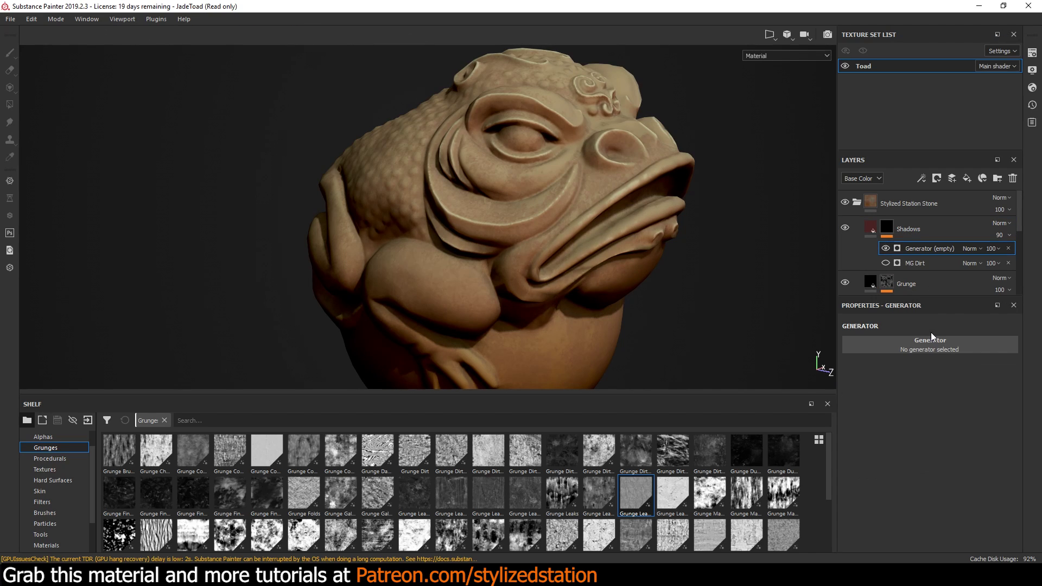
{"action": "left_click", "coordinate": [906, 347]}
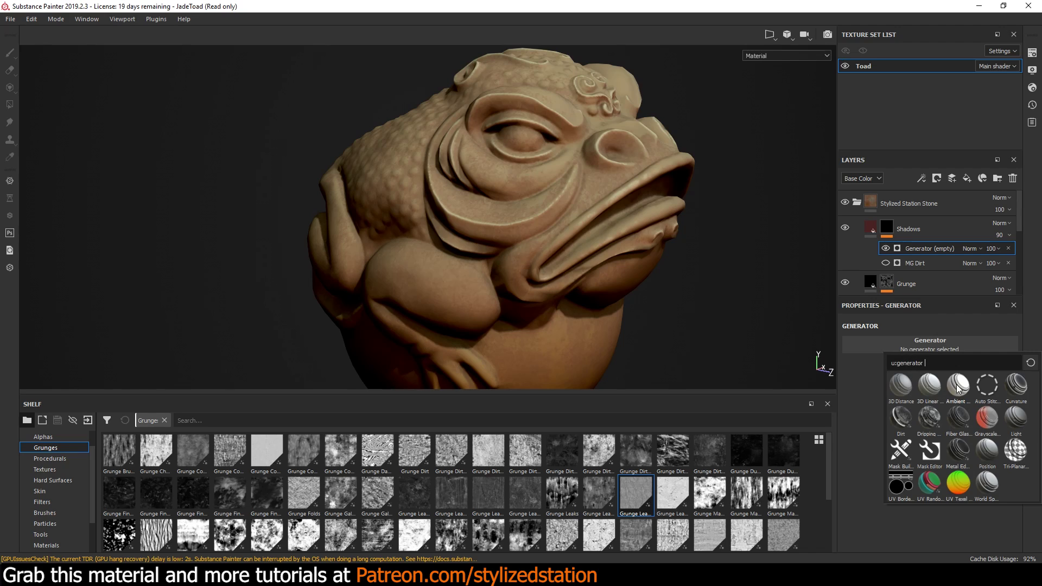
{"action": "left_click", "coordinate": [1017, 386]}
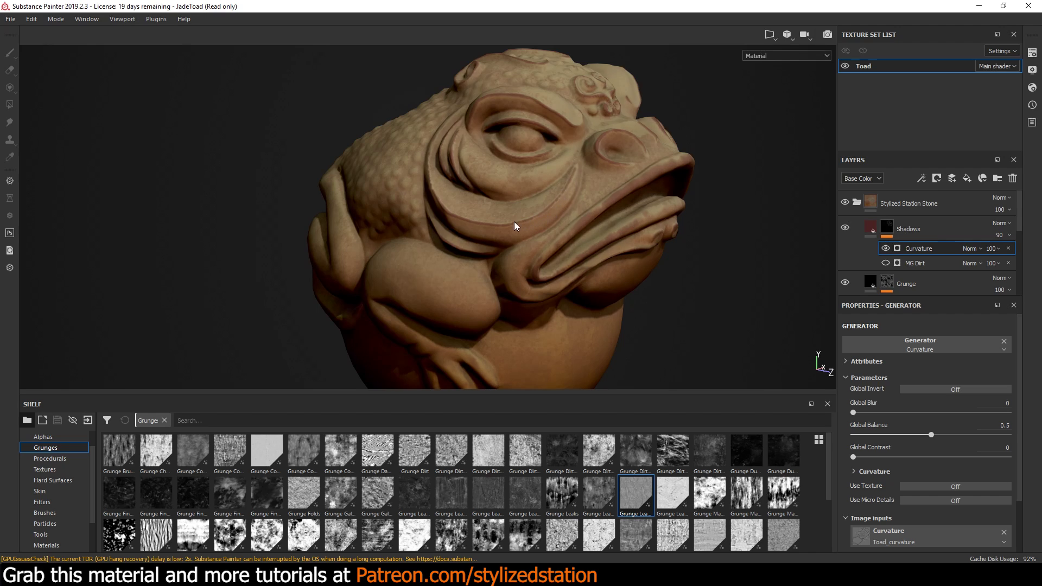
{"action": "left_click", "coordinate": [1008, 248]}
Add an Ambient Occlusion generator to the Shadows mask with Global Invert on, comparing its visibility.
{"action": "right_click", "coordinate": [923, 230]}
{"action": "left_click", "coordinate": [930, 326]}
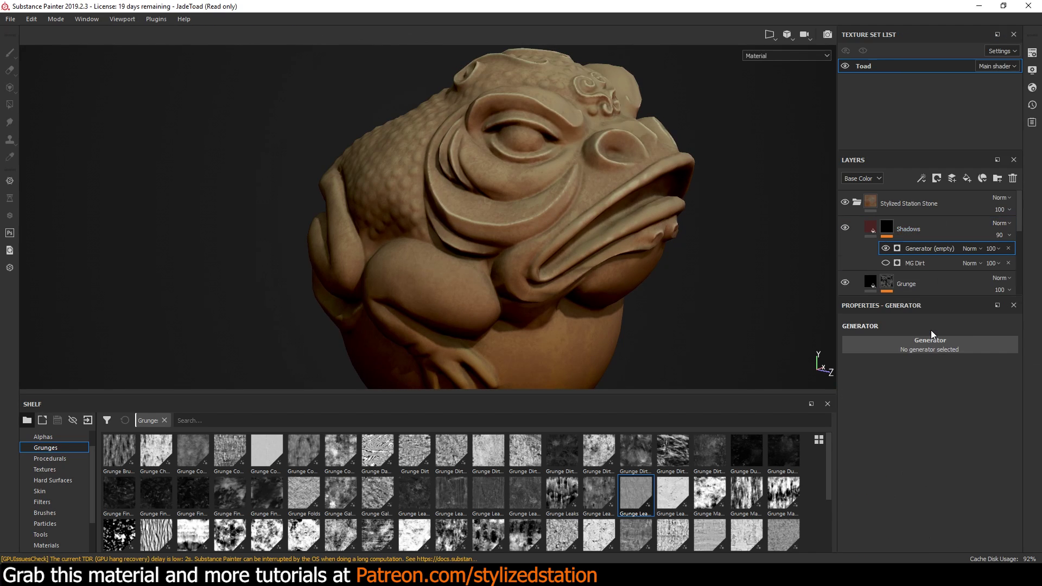
{"action": "left_click", "coordinate": [923, 346]}
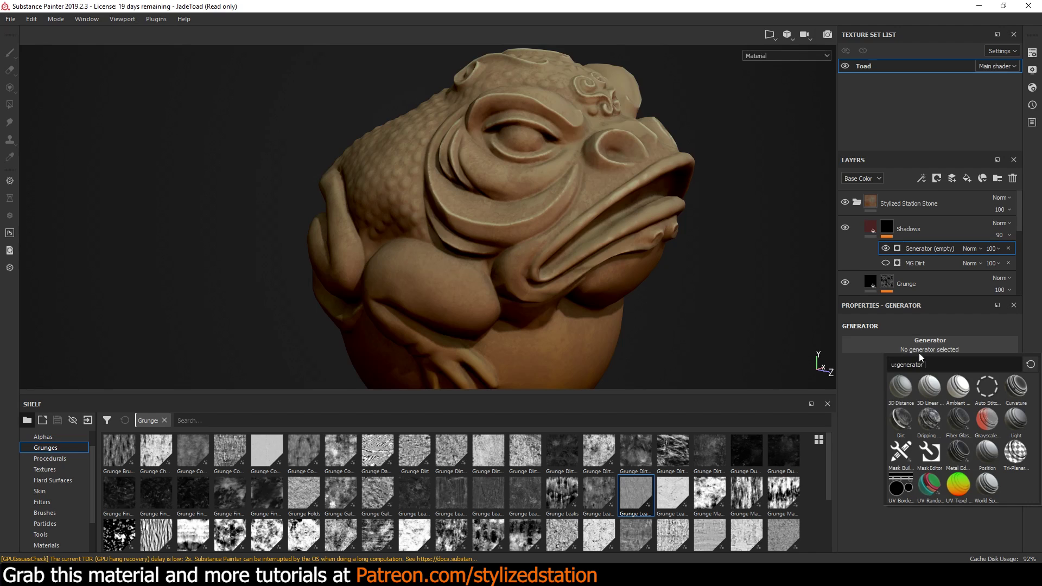
{"action": "left_click", "coordinate": [957, 386]}
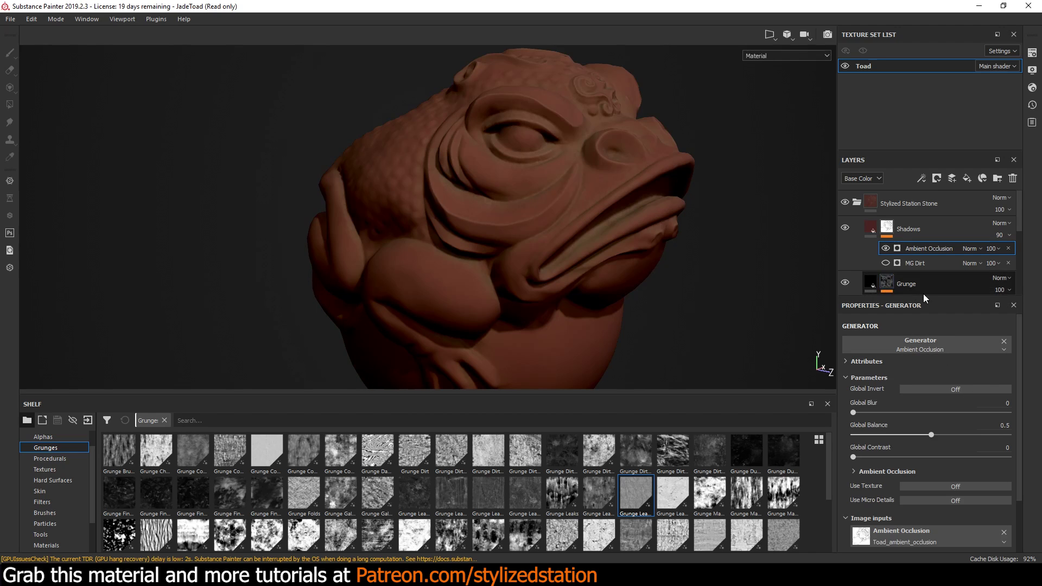
{"action": "left_click", "coordinate": [931, 391]}
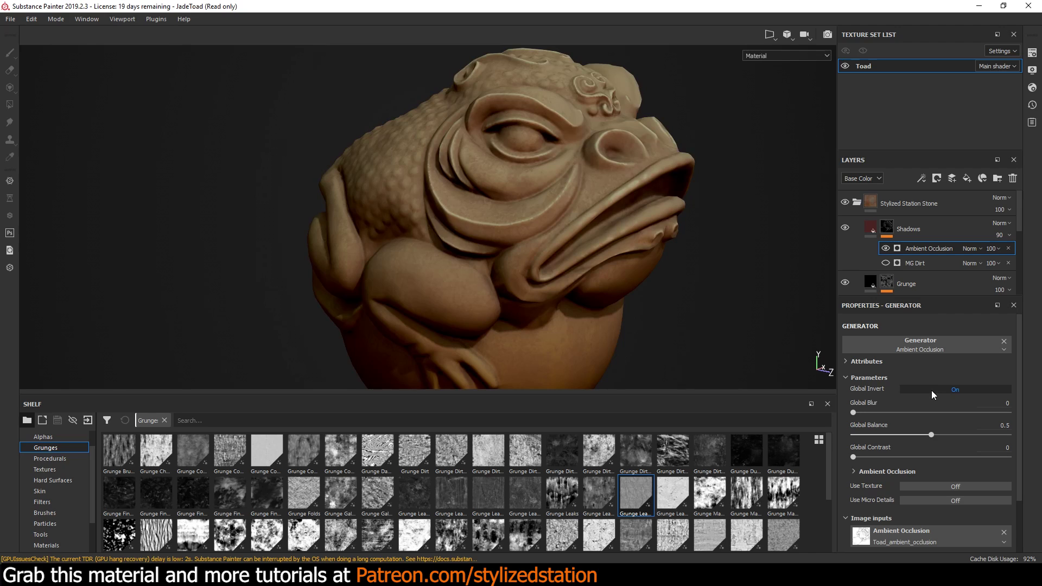
{"action": "left_click", "coordinate": [885, 249]}
{"action": "left_click", "coordinate": [885, 249]}
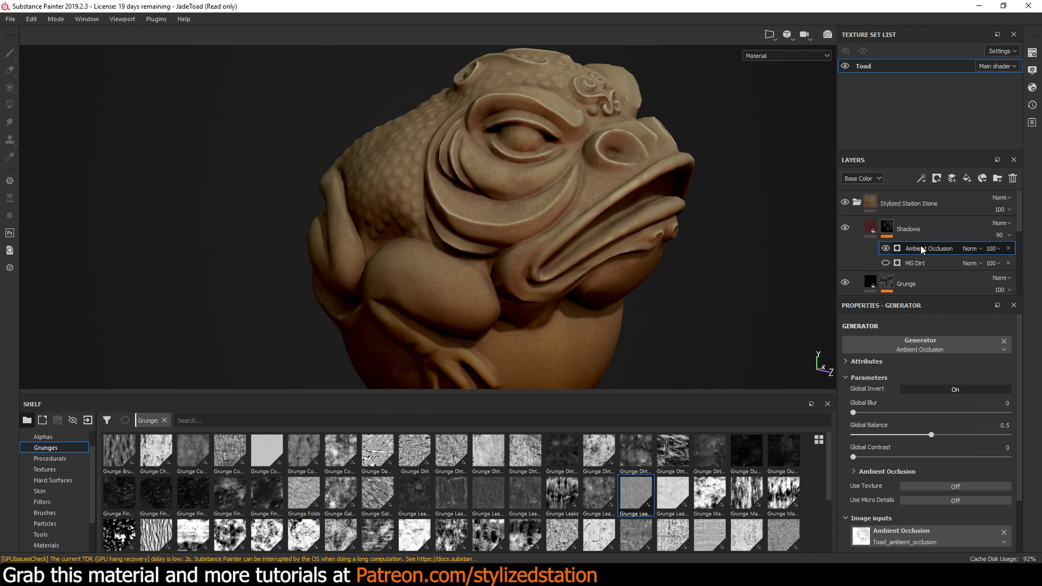
Toggle the AO inversion off and back on, then compare the effect hidden and shown.
{"action": "left_click", "coordinate": [929, 389]}
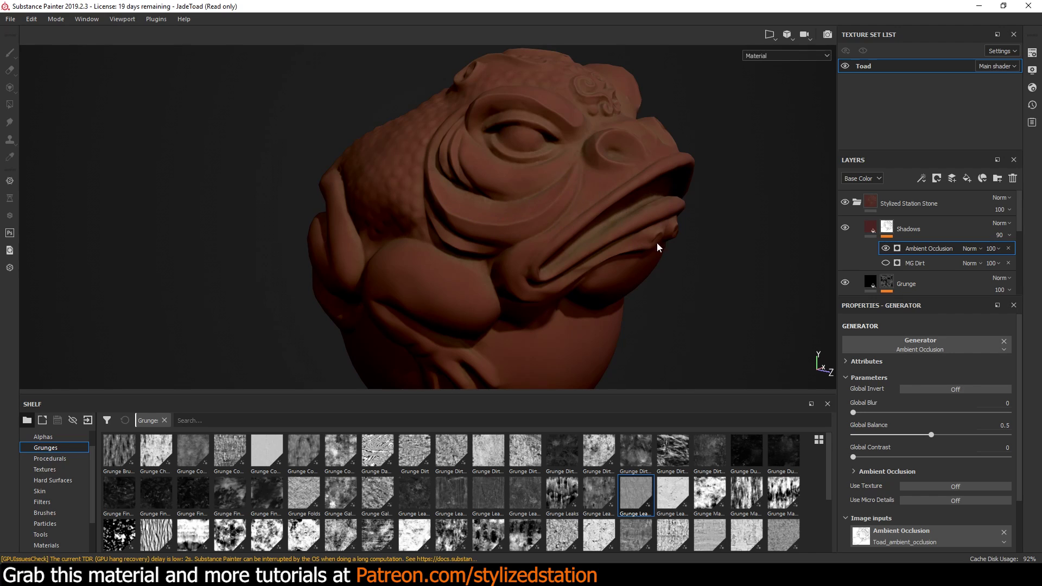
{"action": "left_click", "coordinate": [920, 390]}
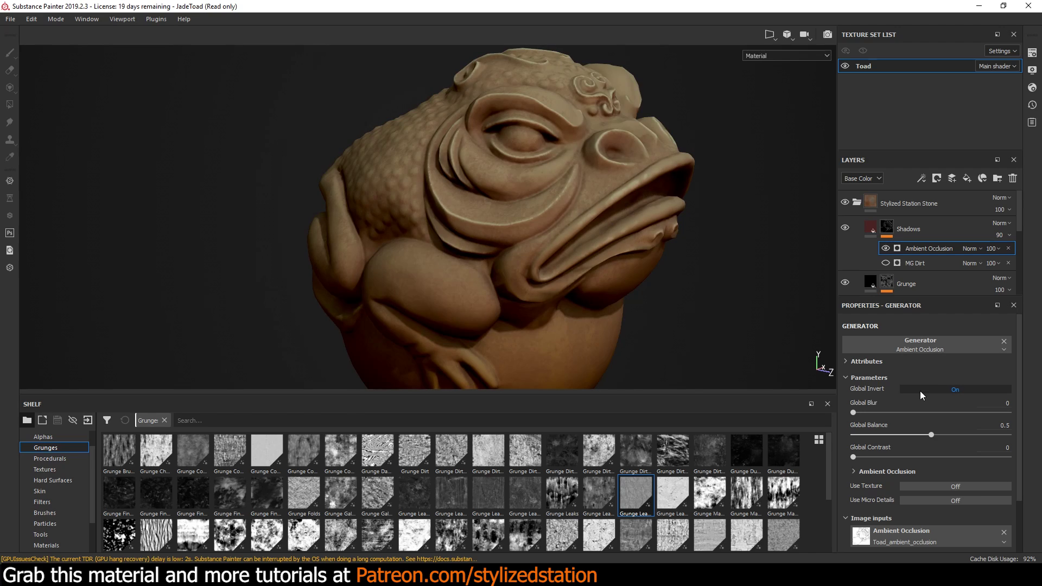
{"action": "left_click", "coordinate": [885, 248]}
{"action": "left_click", "coordinate": [886, 249]}
Set the Ambient Occlusion Global Balance to 0.12 and Global Contrast to 0.12.
{"action": "mouse_move", "coordinate": [931, 434]}
{"action": "left_mouse_down"}
{"action": "mouse_move", "coordinate": [978, 430]}
{"action": "mouse_move", "coordinate": [867, 426]}
{"action": "mouse_move", "coordinate": [877, 425]}
{"action": "left_mouse_up"}
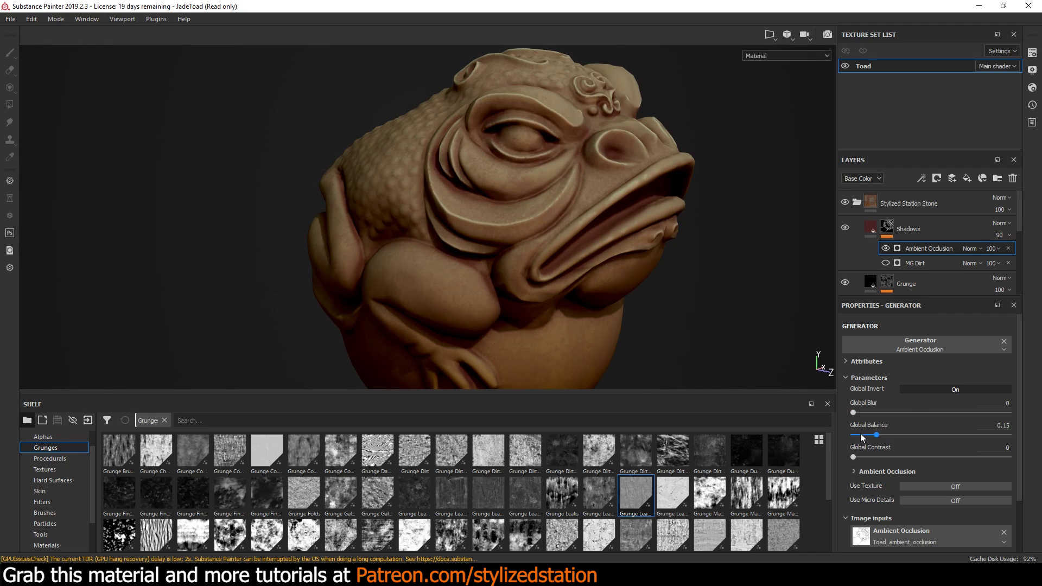
{"action": "left_click_drag", "start_coordinate": [876, 435], "coordinate": [871, 437]}
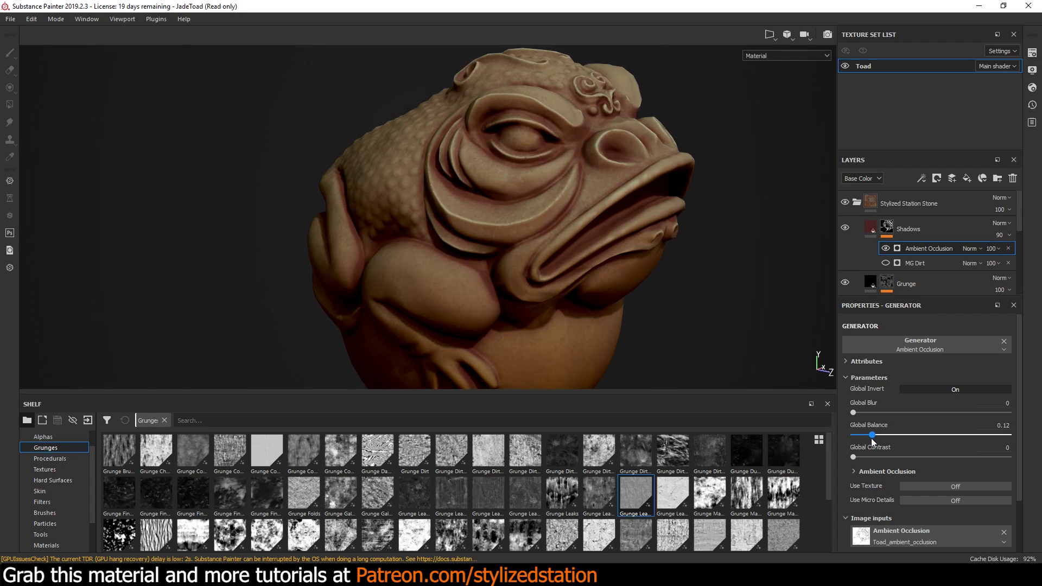
{"action": "scroll", "coordinate": [939, 405], "scroll_direction": "down", "scroll_amount": 1}
{"action": "scroll", "coordinate": [939, 404], "scroll_direction": "down", "scroll_amount": 1}
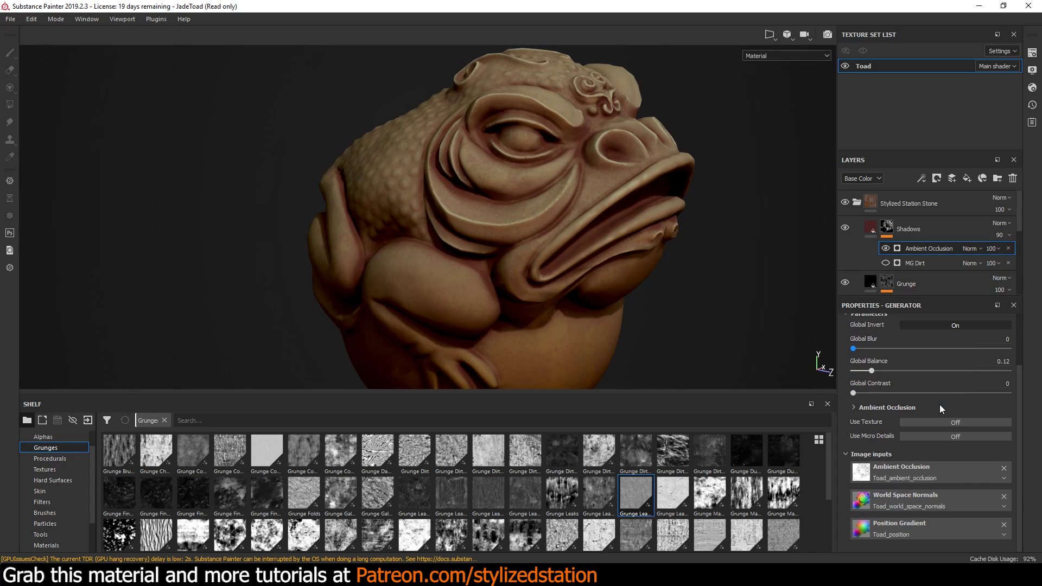
{"action": "left_click", "coordinate": [855, 393]}
{"action": "mouse_move", "coordinate": [856, 395]}
{"action": "left_mouse_down"}
{"action": "mouse_move", "coordinate": [987, 383]}
{"action": "mouse_move", "coordinate": [871, 393]}
{"action": "left_mouse_up"}
{"action": "scroll", "coordinate": [875, 401], "scroll_direction": "up", "scroll_amount": 2}
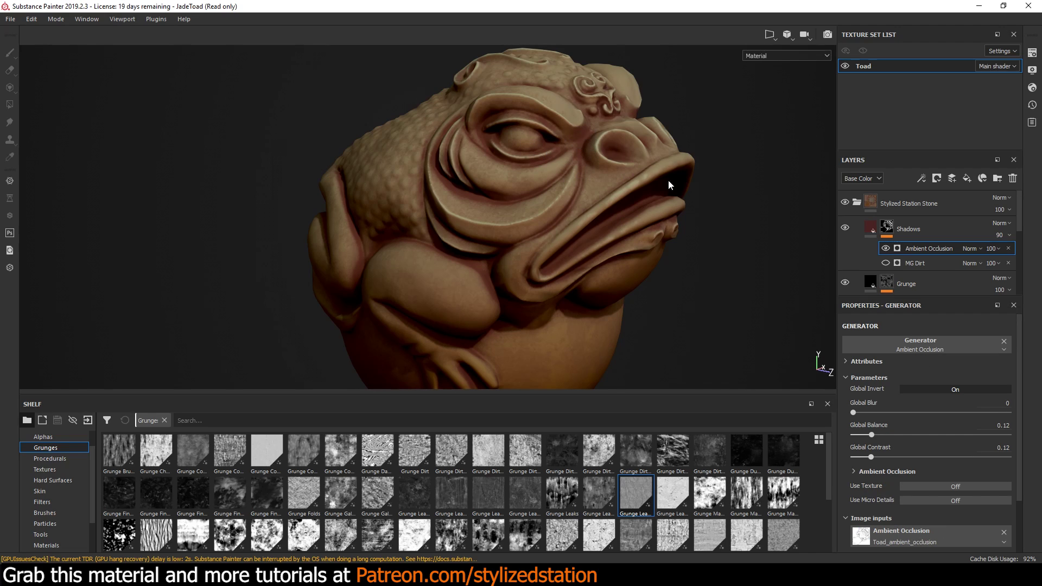
Set the Ambient Occlusion effect opacity to 77, then hide it and enable MG Dirt.
{"action": "left_click", "coordinate": [994, 249]}
{"action": "left_click", "coordinate": [1026, 268]}
{"action": "left_click_drag", "start_coordinate": [1026, 270], "coordinate": [1023, 271]}
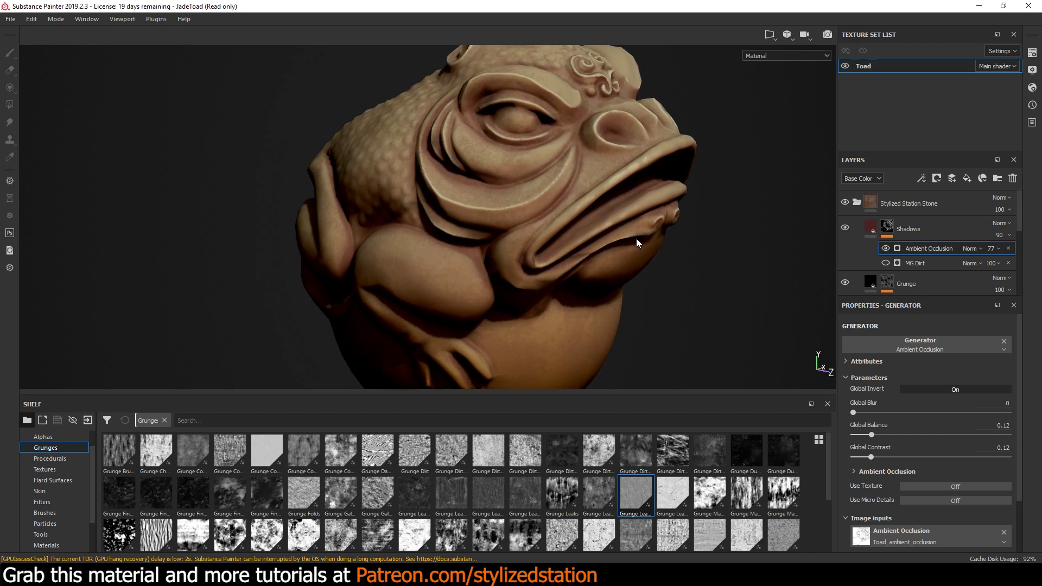
{"action": "left_click", "coordinate": [884, 248]}
{"action": "left_click", "coordinate": [885, 263]}
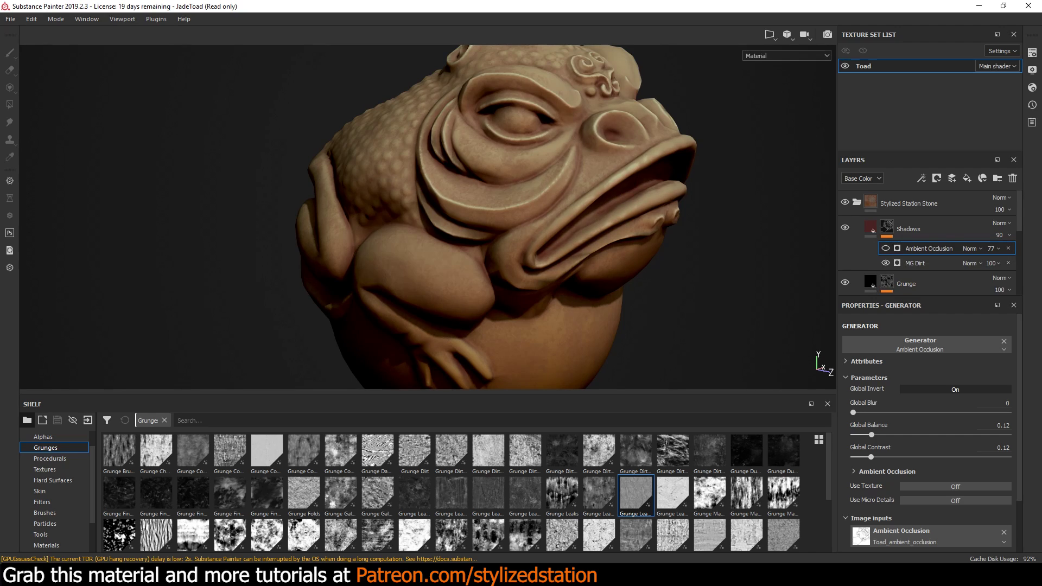
View the toad full-screen, then select the Base fill layer showing its pale mint colour.
{"action": "key", "text": "Tab"}
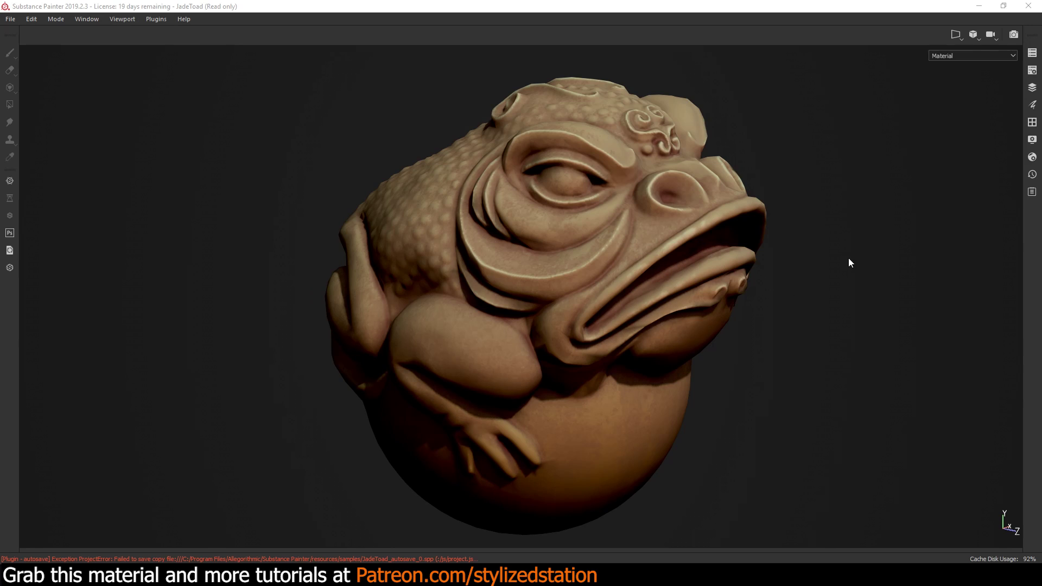
{"action": "key", "text": "Tab"}
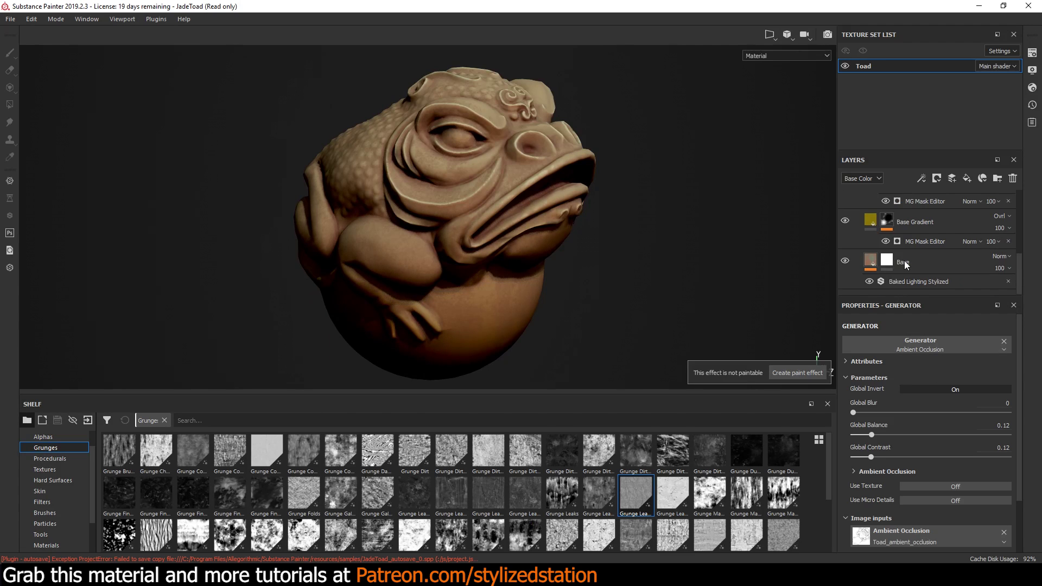
{"action": "left_click", "coordinate": [875, 263]}
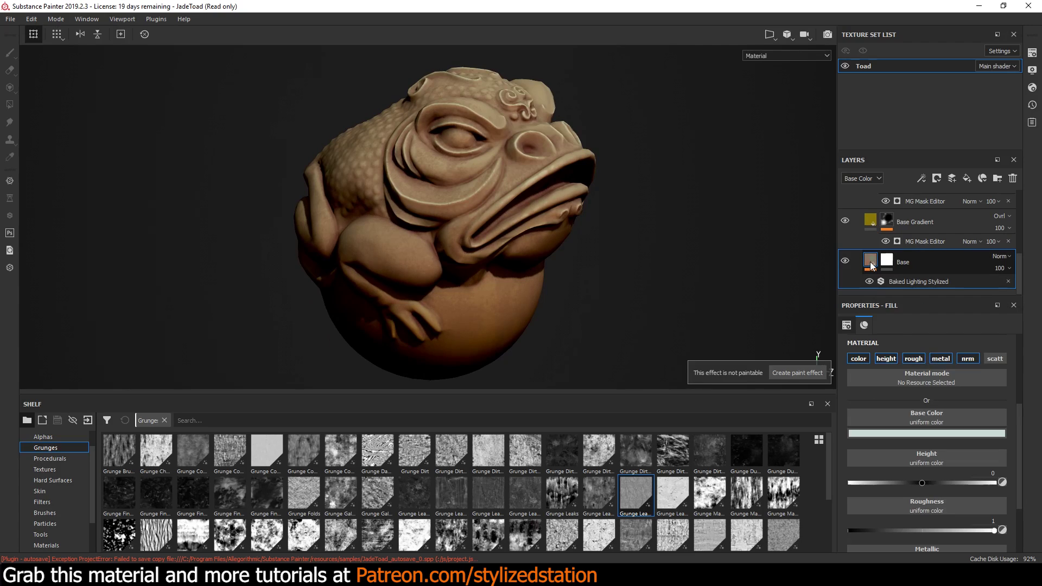
Change the Base layer's colour from pale mint to a muted blue-teal.
{"action": "left_click", "coordinate": [928, 432]}
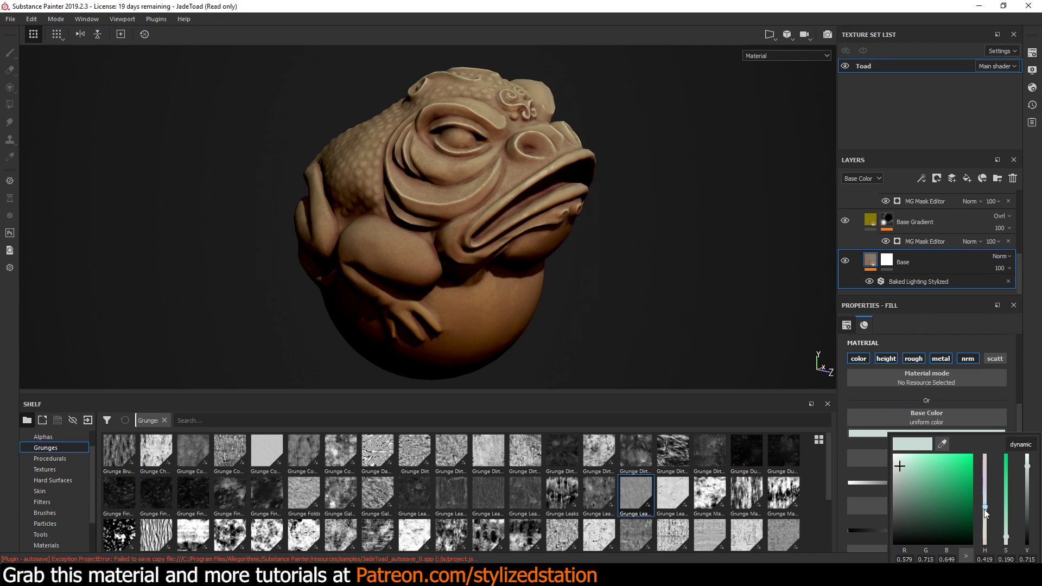
{"action": "left_click_drag", "start_coordinate": [984, 509], "coordinate": [983, 493]}
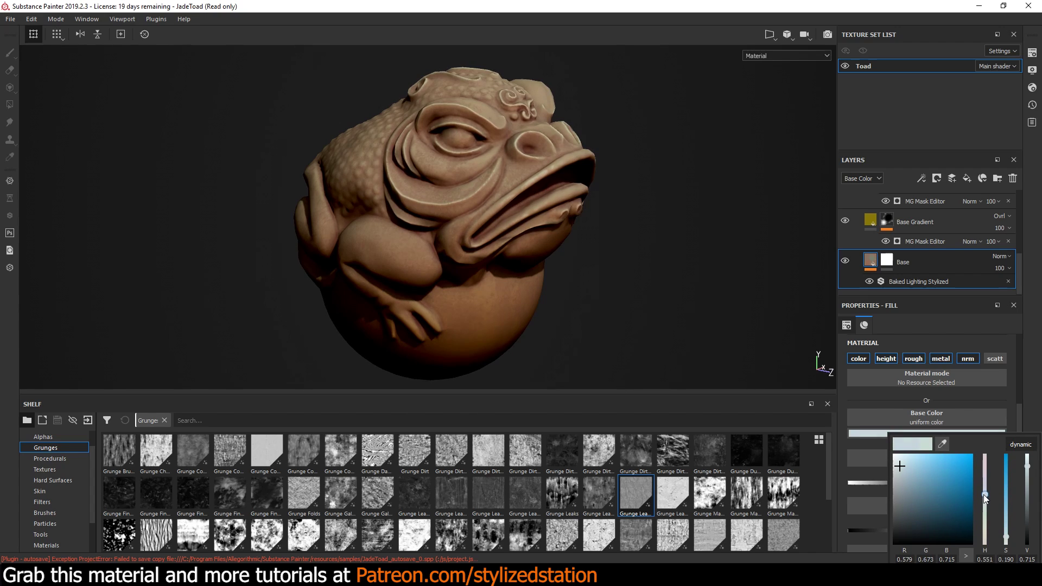
{"action": "left_click_drag", "start_coordinate": [919, 467], "coordinate": [913, 474]}
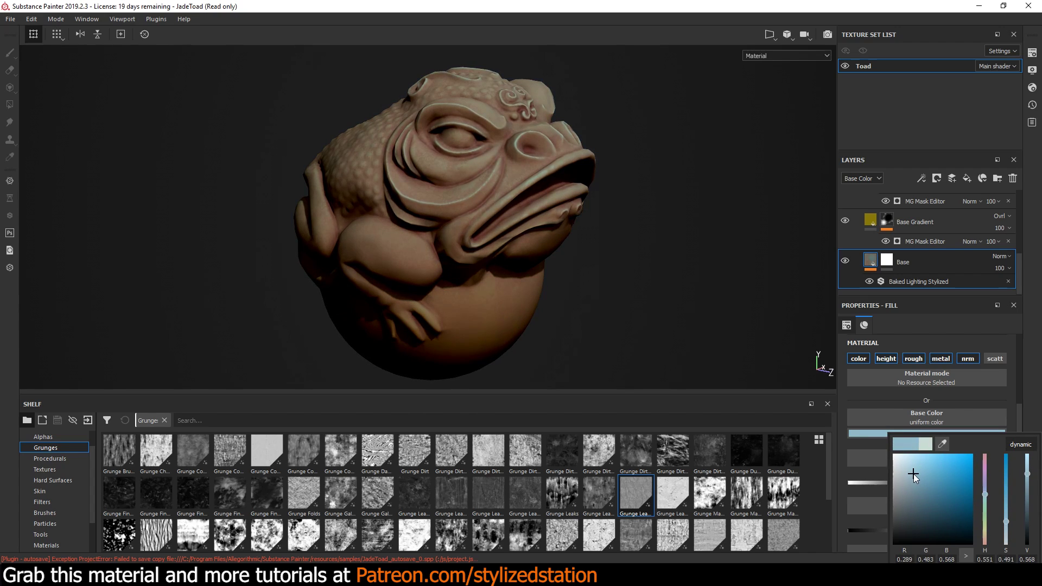
Recolour the Base Gradient layer from yellow to dark navy blue.
{"action": "left_click", "coordinate": [868, 221]}
{"action": "left_click", "coordinate": [913, 433]}
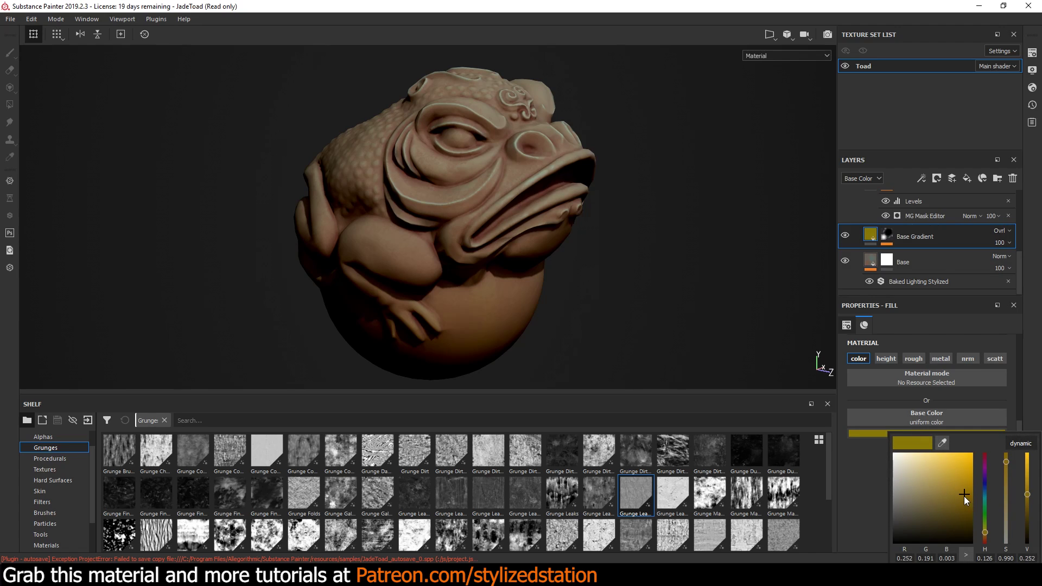
{"action": "mouse_move", "coordinate": [985, 505]}
{"action": "left_mouse_down"}
{"action": "mouse_move", "coordinate": [984, 479]}
{"action": "mouse_move", "coordinate": [984, 491]}
{"action": "left_mouse_up"}
{"action": "left_click", "coordinate": [959, 505]}
{"action": "left_click", "coordinate": [900, 282]}
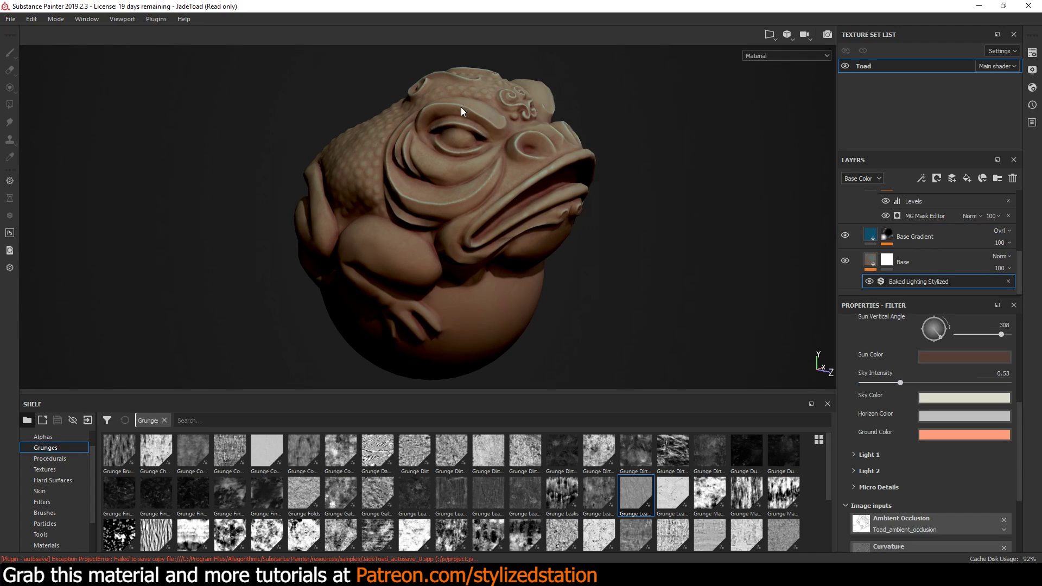
Recolour the Baked Lighting Stylized filter with a pale cyan ground colour and a grey-blue sun colour.
{"action": "left_click", "coordinate": [936, 437]}
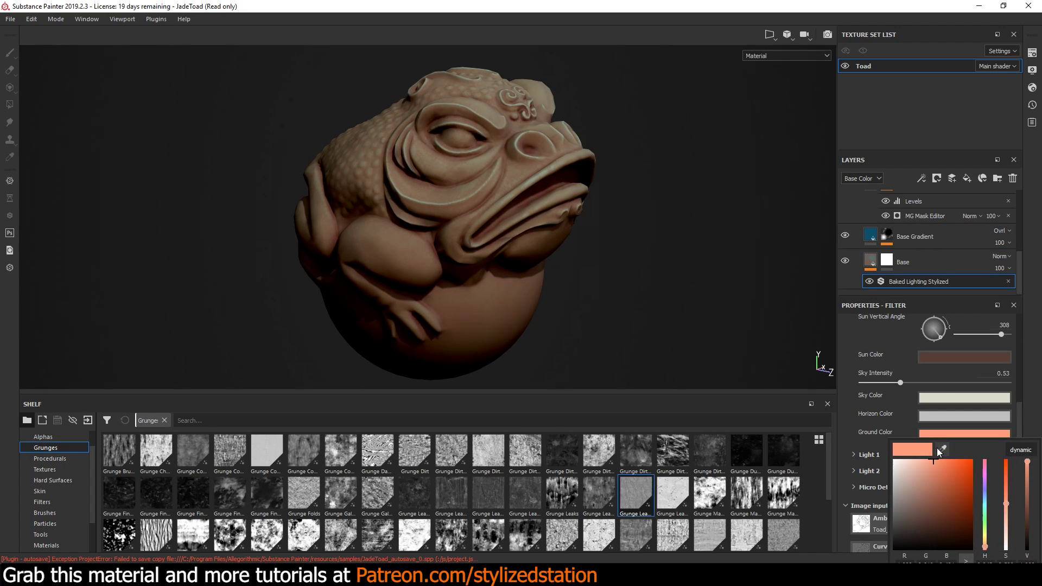
{"action": "mouse_move", "coordinate": [989, 533]}
{"action": "left_mouse_down"}
{"action": "mouse_move", "coordinate": [986, 496]}
{"action": "mouse_move", "coordinate": [1005, 539]}
{"action": "left_mouse_up"}
{"action": "left_click", "coordinate": [926, 359]}
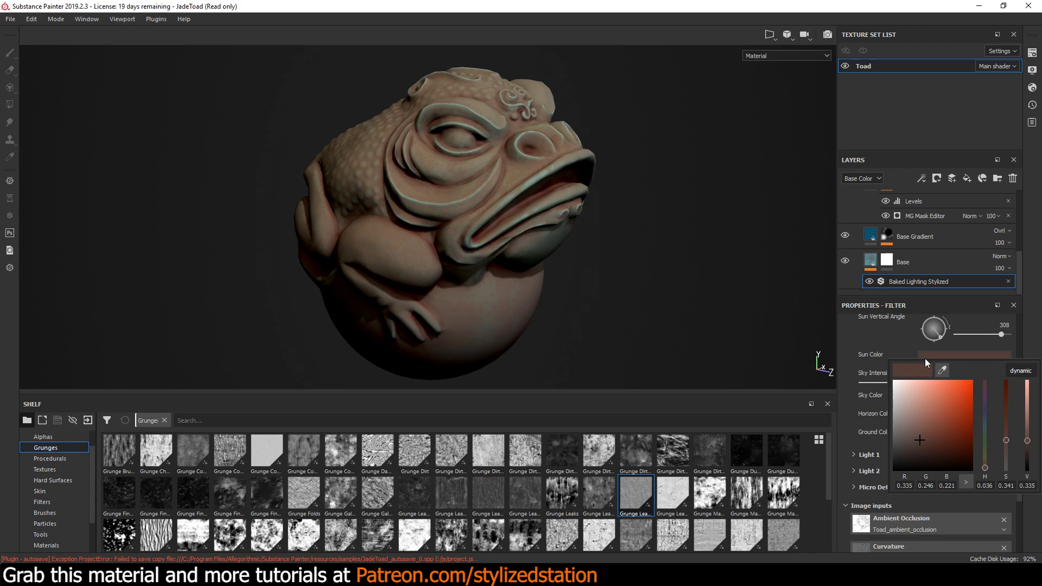
{"action": "left_click_drag", "start_coordinate": [986, 468], "coordinate": [900, 419]}
Hide the Dampening layer after comparing the toad with it shown and hidden.
{"action": "scroll", "coordinate": [858, 213], "scroll_direction": "up", "scroll_amount": 1}
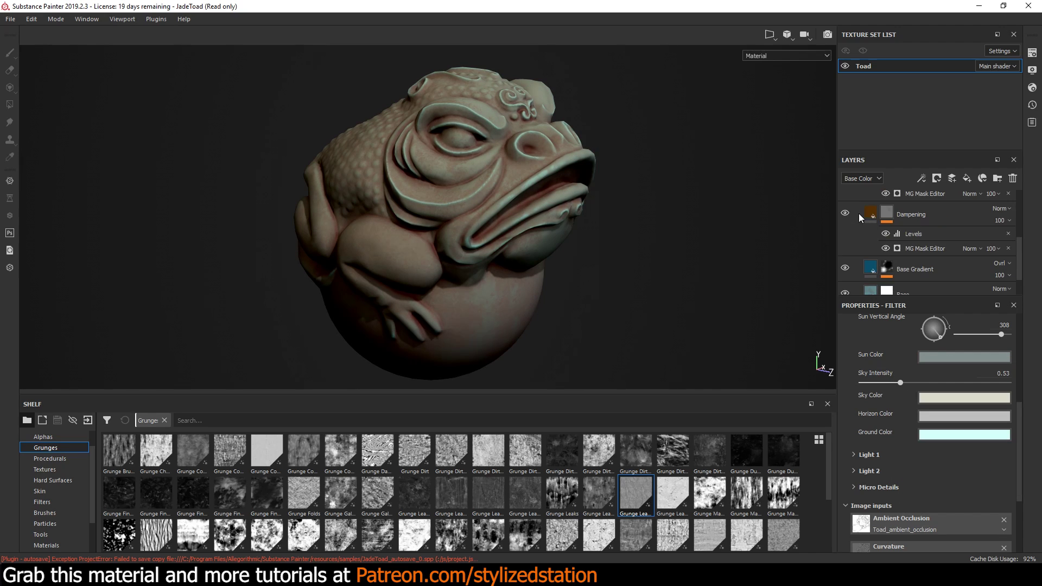
{"action": "left_click", "coordinate": [845, 215]}
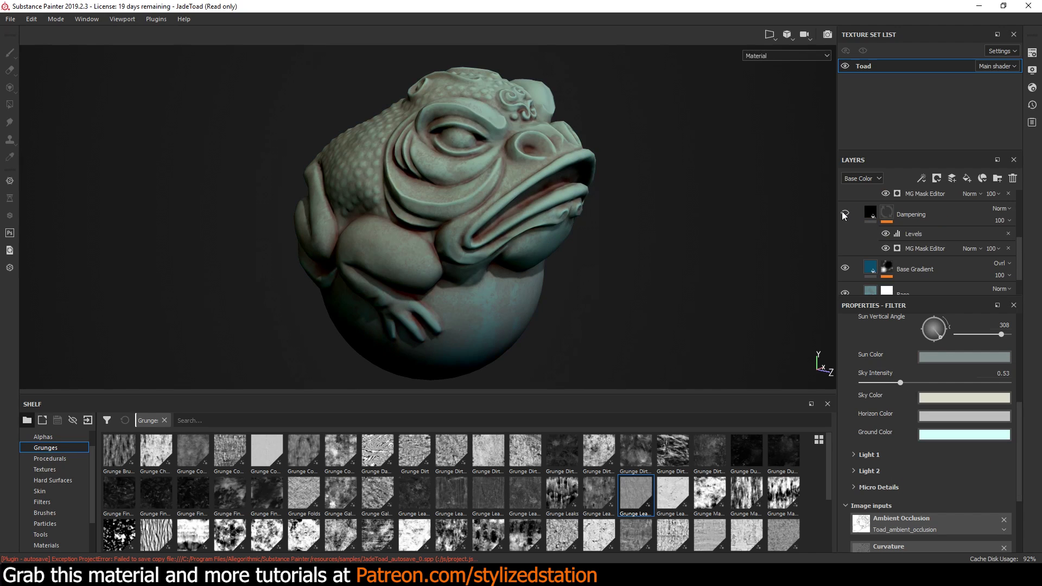
{"action": "left_click", "coordinate": [844, 214]}
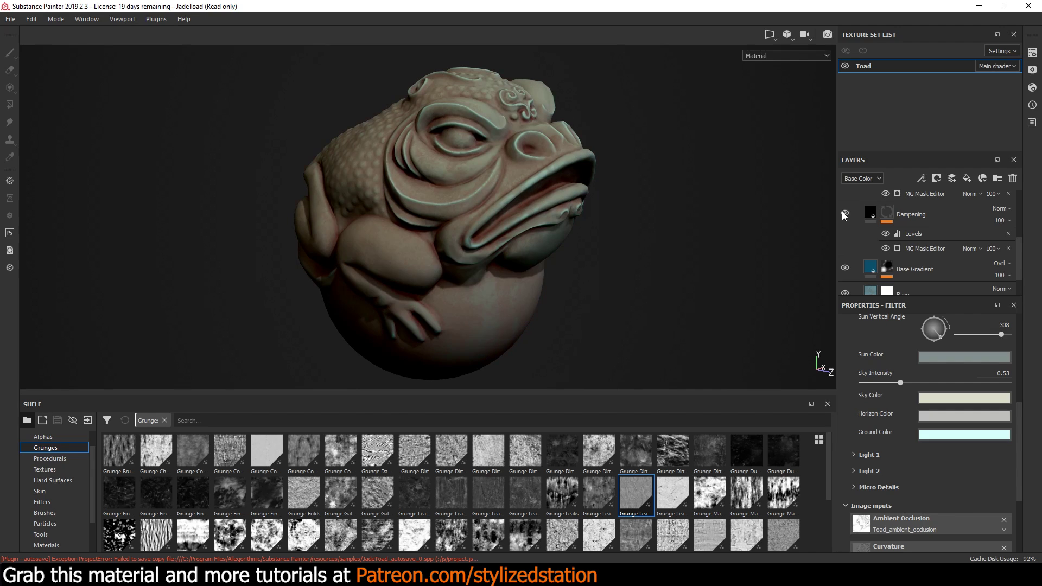
{"action": "left_click", "coordinate": [844, 214]}
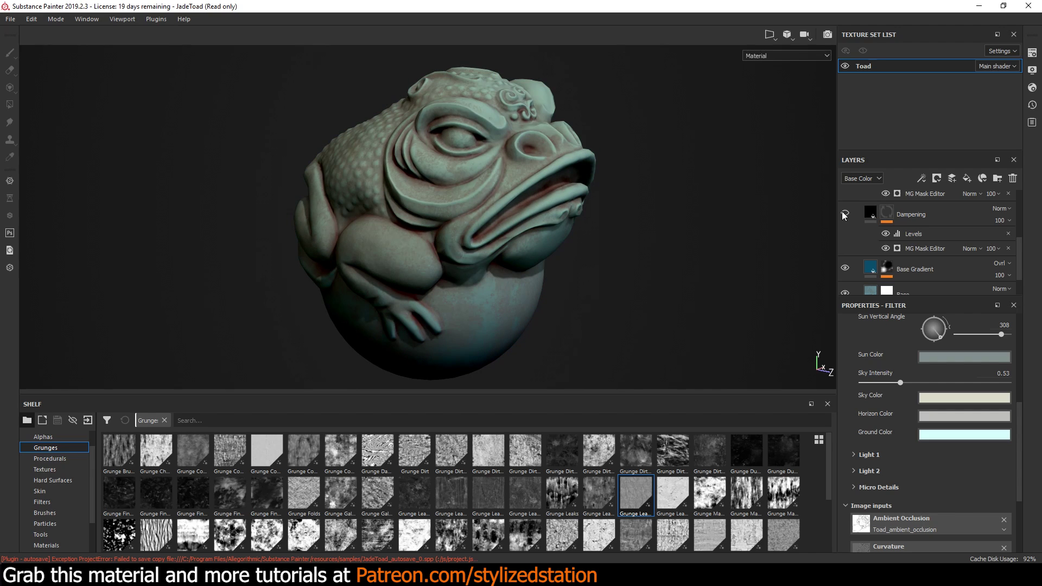
Compare the toad with the Grunge layer hidden and shown, and select its fill content.
{"action": "scroll", "coordinate": [845, 223], "scroll_direction": "up", "scroll_amount": 3}
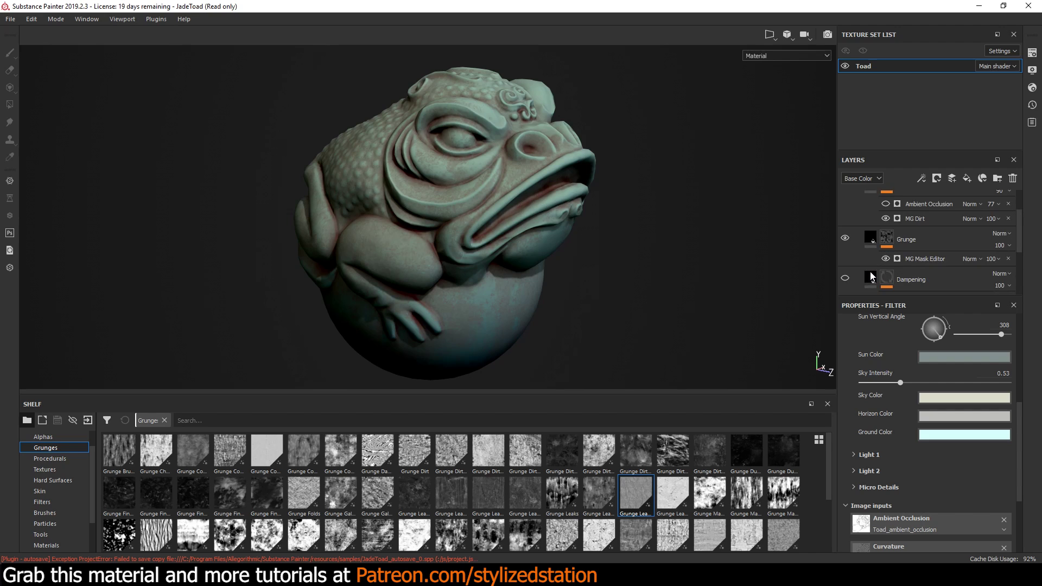
{"action": "left_click", "coordinate": [844, 239]}
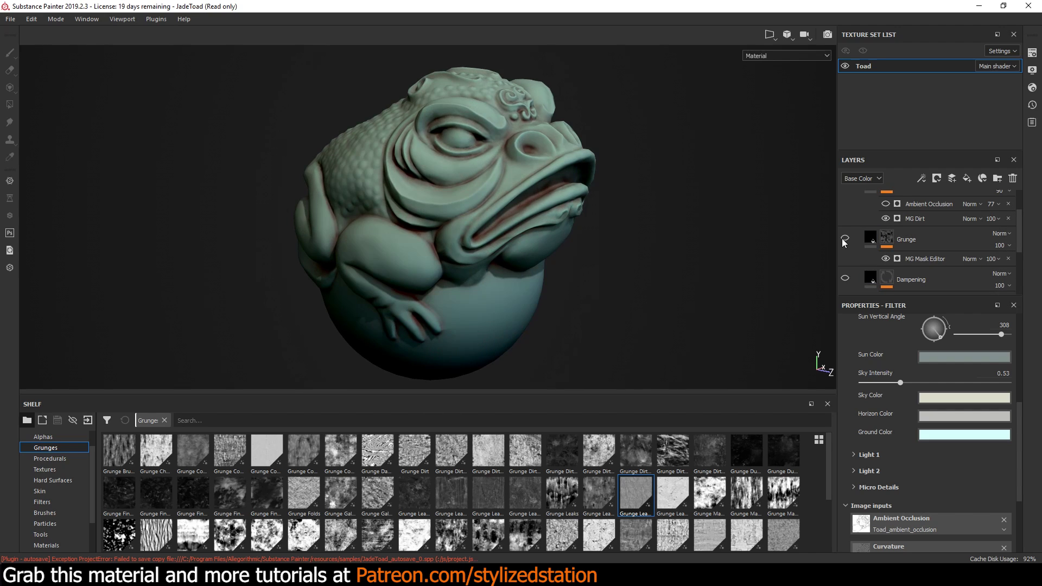
{"action": "left_click", "coordinate": [845, 239]}
{"action": "left_click", "coordinate": [872, 239]}
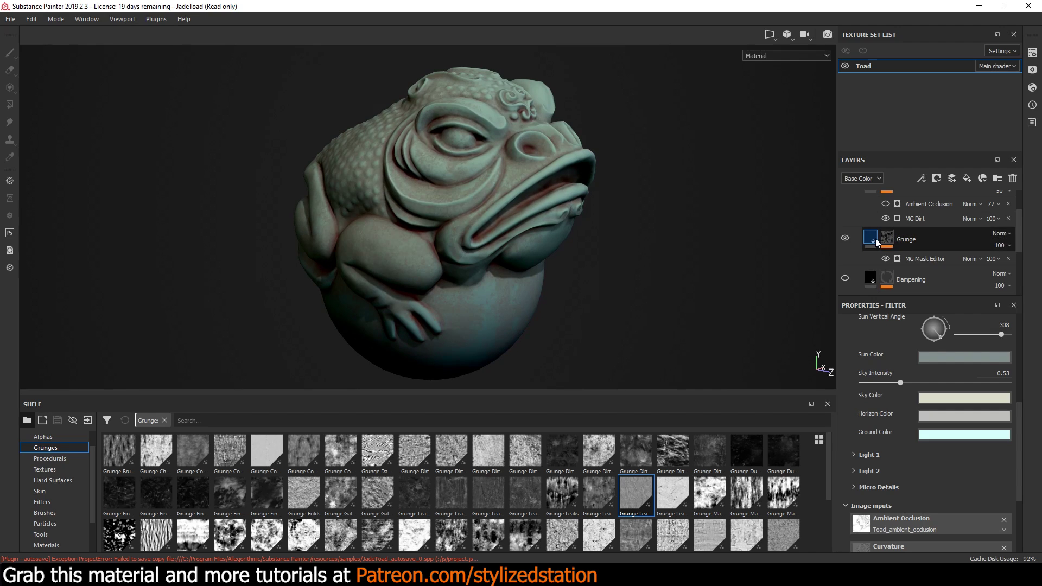
Change the Grunge layer's fill colour from red to a dark teal shade.
{"action": "left_click", "coordinate": [925, 434]}
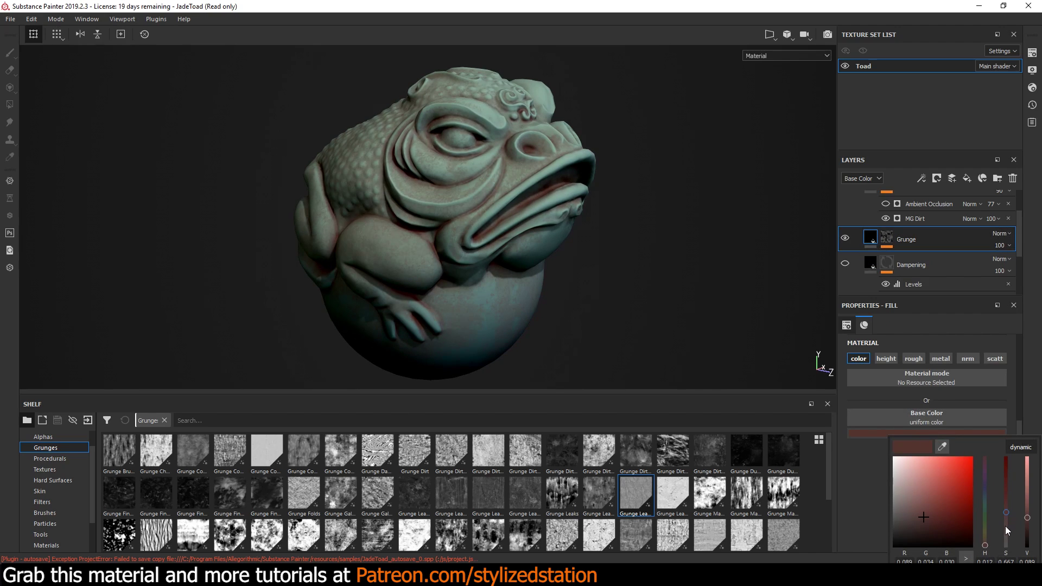
{"action": "left_click_drag", "start_coordinate": [984, 545], "coordinate": [882, 502]}
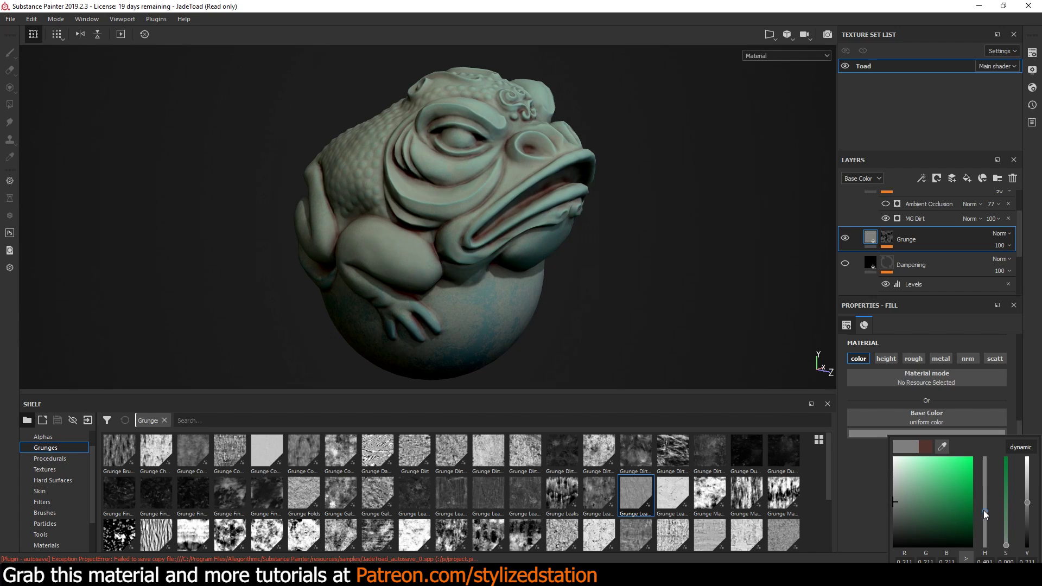
{"action": "left_click_drag", "start_coordinate": [984, 506], "coordinate": [981, 502]}
{"action": "left_click", "coordinate": [908, 499]}
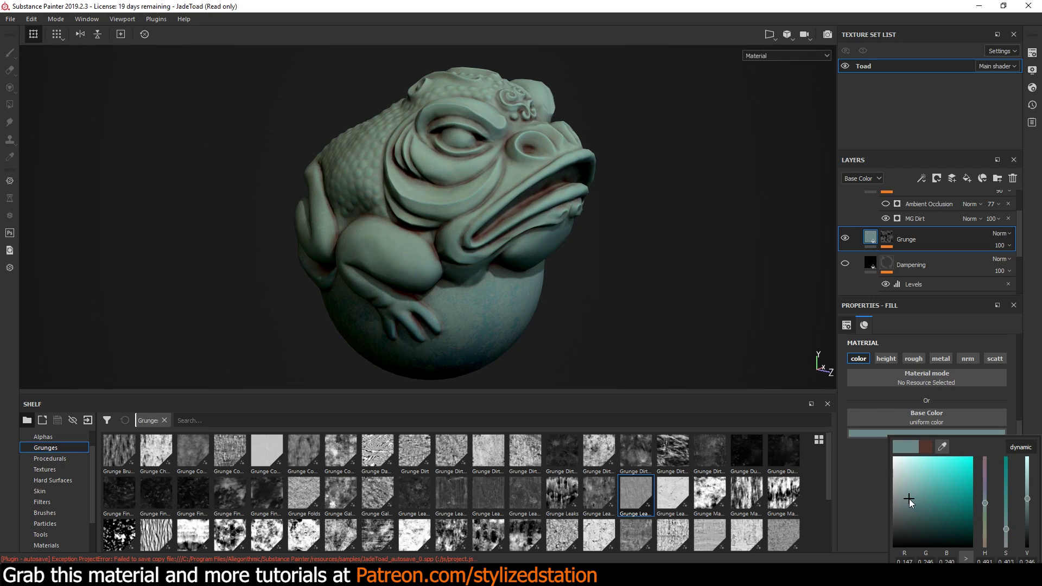
{"action": "left_click_drag", "start_coordinate": [909, 499], "coordinate": [924, 517]}
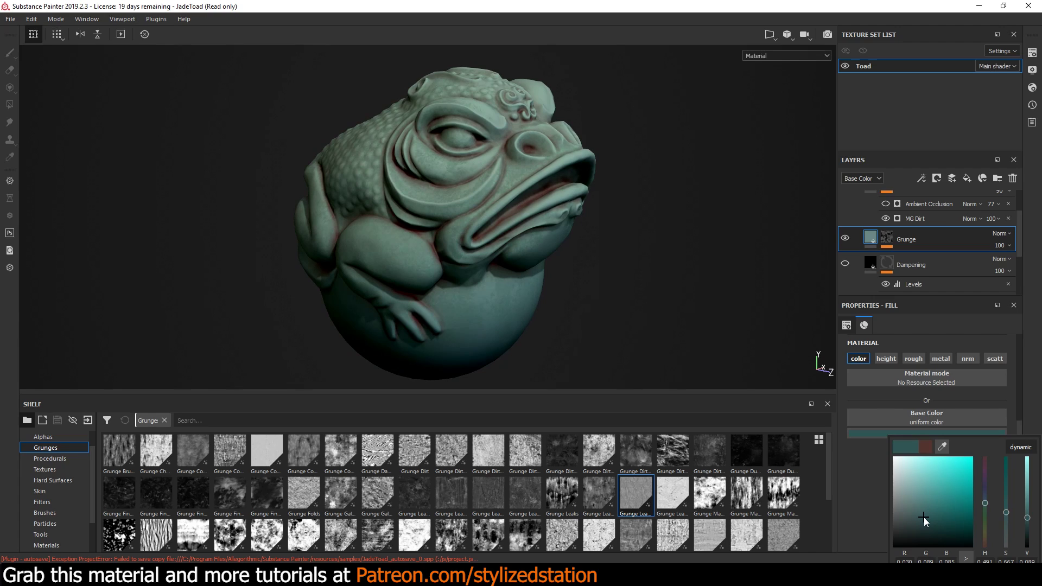
Change the Shadows layer's colour from red to dark blue-violet, keeping Dampening hidden.
{"action": "scroll", "coordinate": [861, 213], "scroll_direction": "up", "scroll_amount": 2}
{"action": "left_click", "coordinate": [867, 225]}
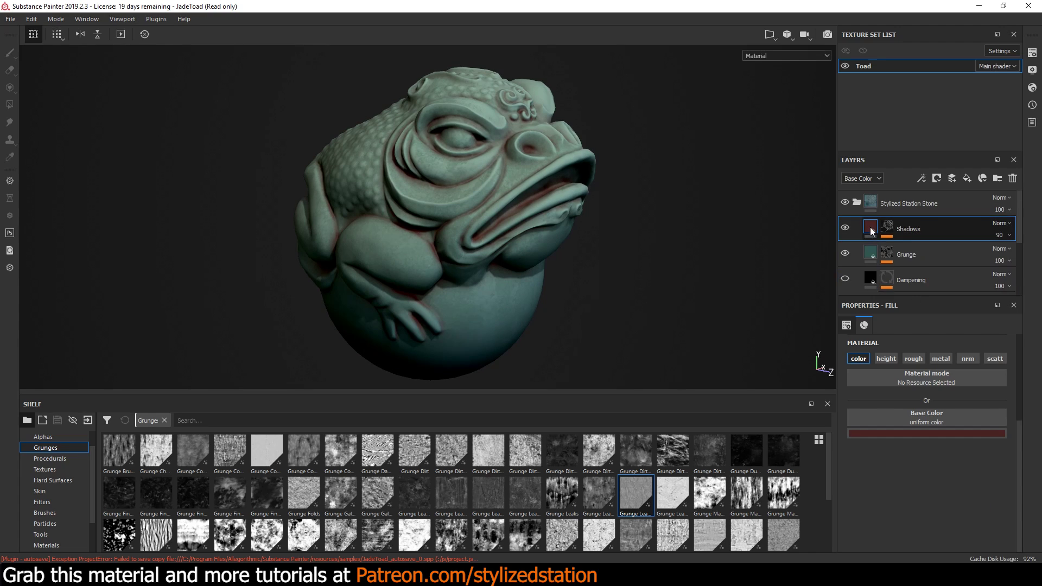
{"action": "left_click", "coordinate": [907, 433]}
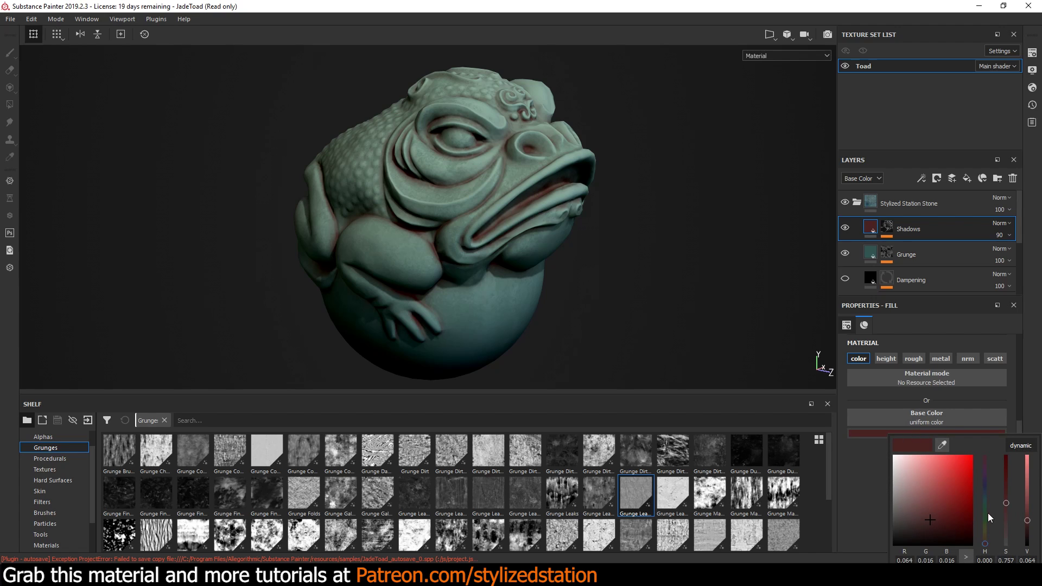
{"action": "left_click_drag", "start_coordinate": [986, 541], "coordinate": [986, 492]}
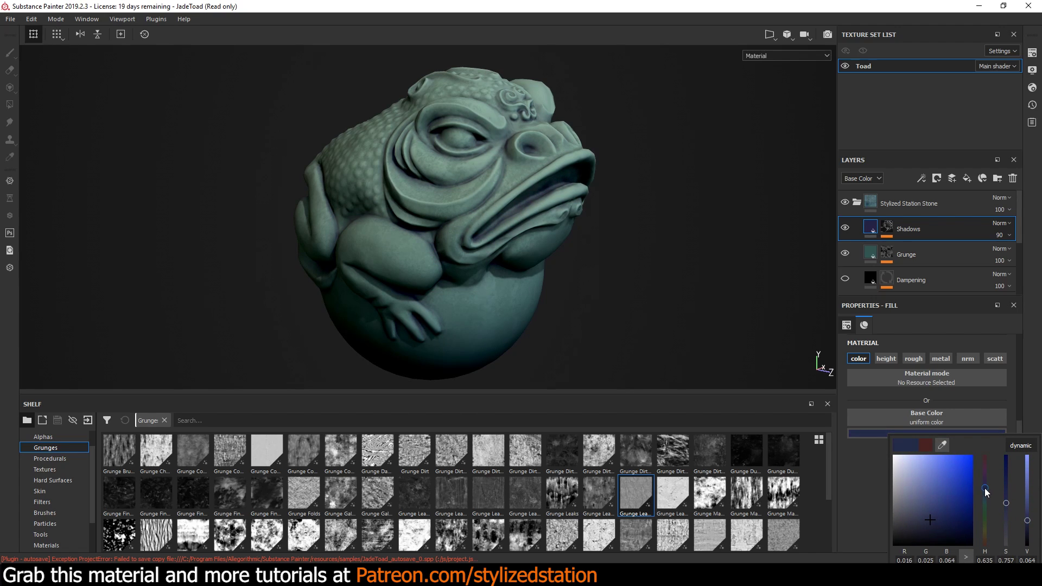
{"action": "left_click", "coordinate": [845, 277]}
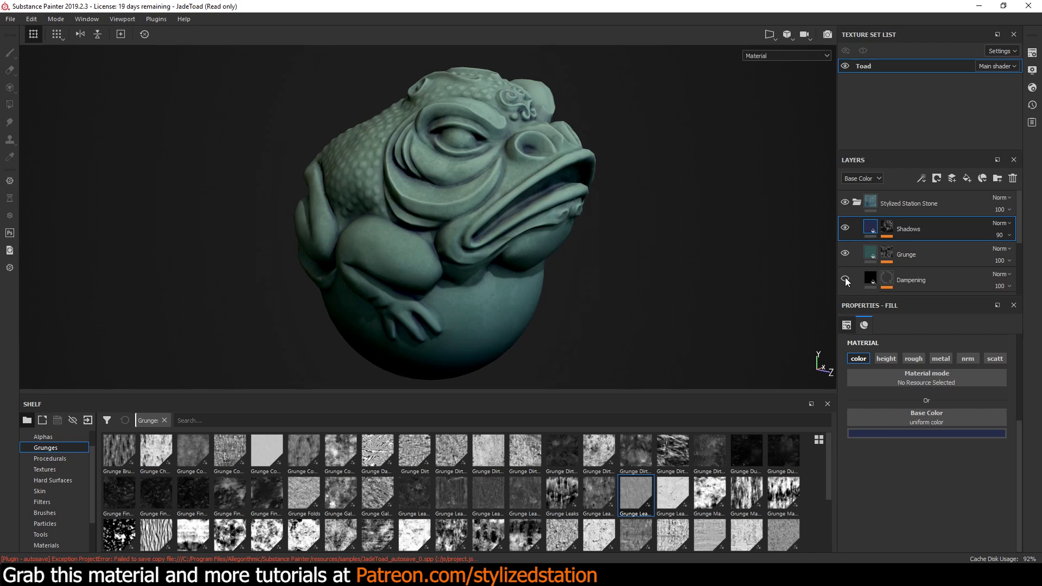
{"action": "left_click", "coordinate": [845, 278]}
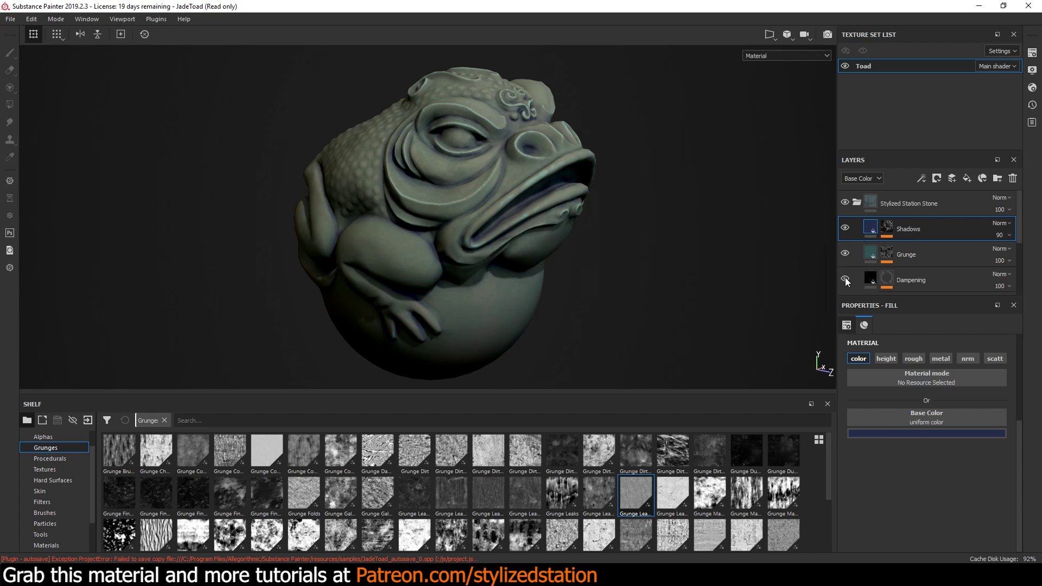
{"action": "left_click", "coordinate": [844, 278]}
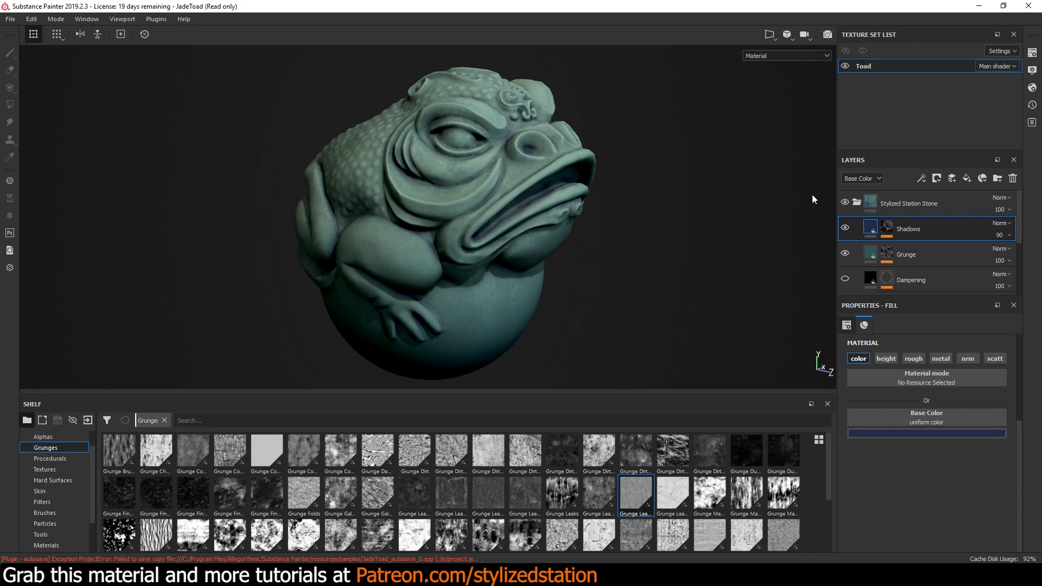
Change the Grunge layer's base colour from teal to a vivid bright red.
{"action": "left_click", "coordinate": [865, 252]}
{"action": "left_click", "coordinate": [886, 434]}
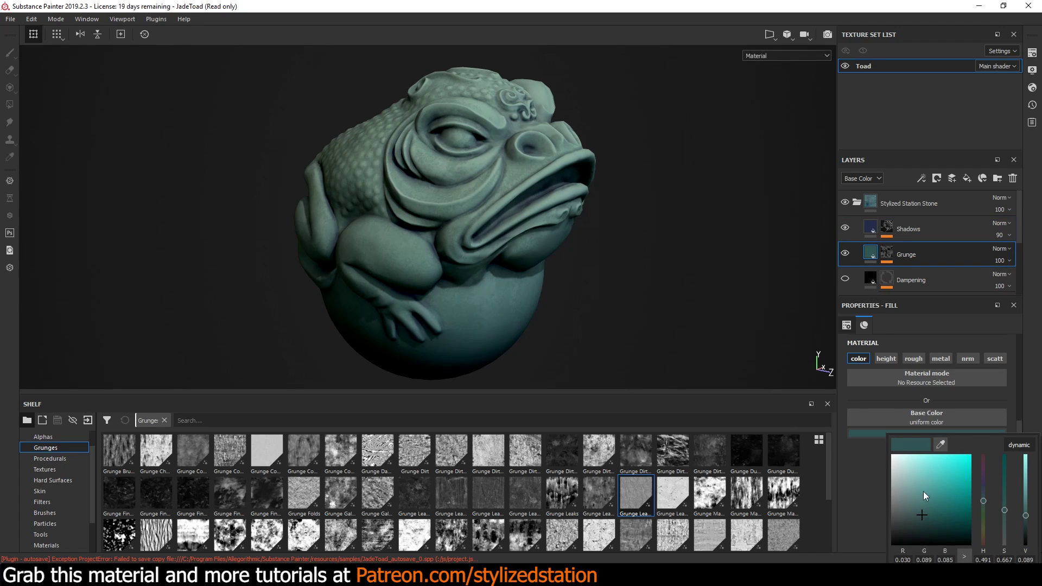
{"action": "left_click_drag", "start_coordinate": [984, 503], "coordinate": [985, 542]}
{"action": "mouse_move", "coordinate": [935, 488]}
{"action": "left_mouse_down"}
{"action": "mouse_move", "coordinate": [926, 508]}
{"action": "mouse_move", "coordinate": [956, 489]}
{"action": "mouse_move", "coordinate": [970, 510]}
{"action": "mouse_move", "coordinate": [908, 500]}
{"action": "mouse_move", "coordinate": [932, 497]}
{"action": "left_mouse_up"}
{"action": "left_click_drag", "start_coordinate": [982, 541], "coordinate": [983, 549]}
{"action": "left_click_drag", "start_coordinate": [929, 489], "coordinate": [963, 512]}
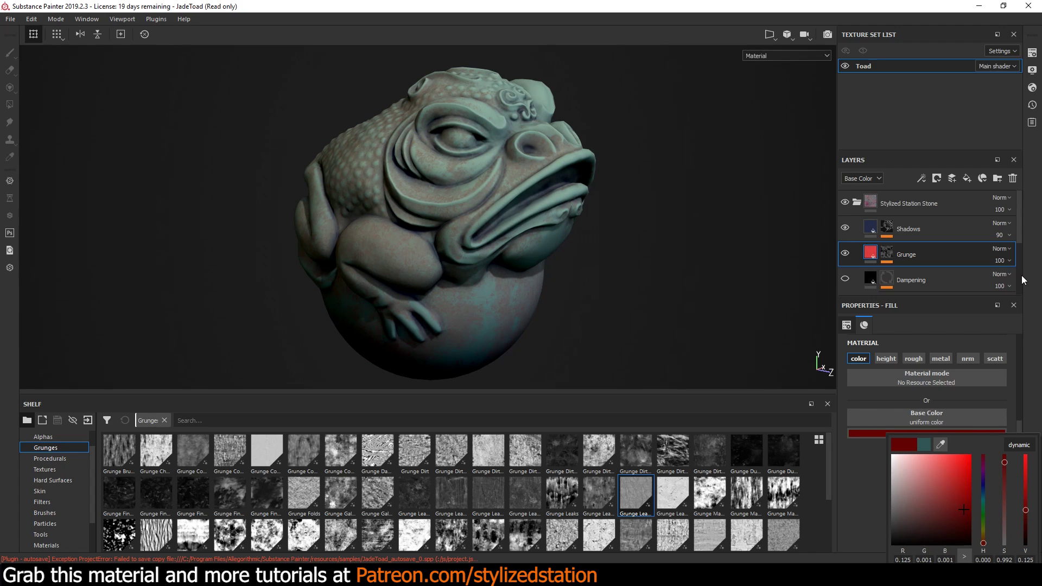
Set the Grunge layer's opacity to 57.
{"action": "left_click", "coordinate": [1004, 261]}
{"action": "left_click_drag", "start_coordinate": [1037, 281], "coordinate": [1033, 281]}
{"action": "left_click", "coordinate": [999, 261]}
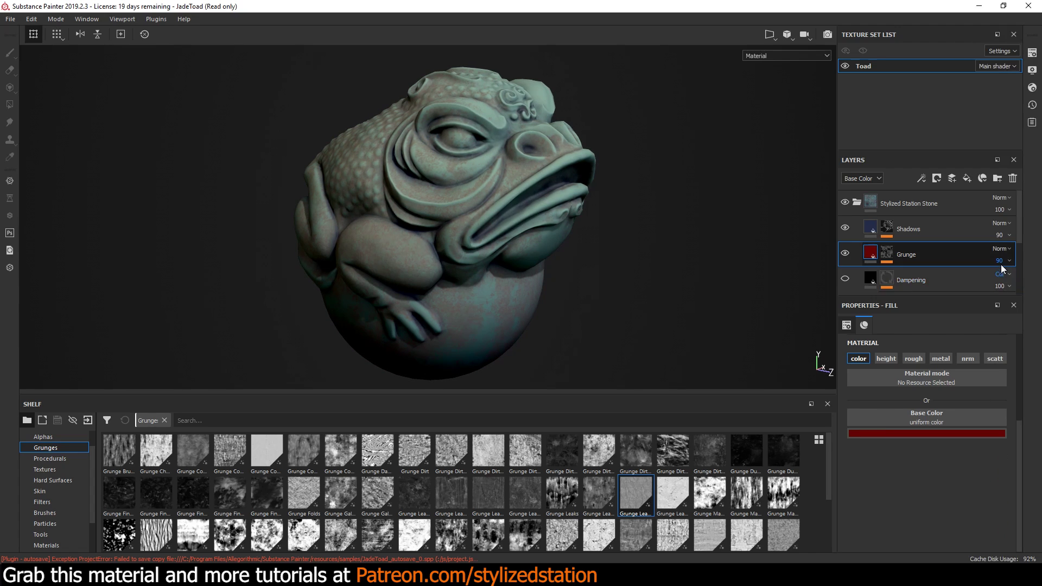
{"action": "left_click_drag", "start_coordinate": [1005, 278], "coordinate": [998, 277]}
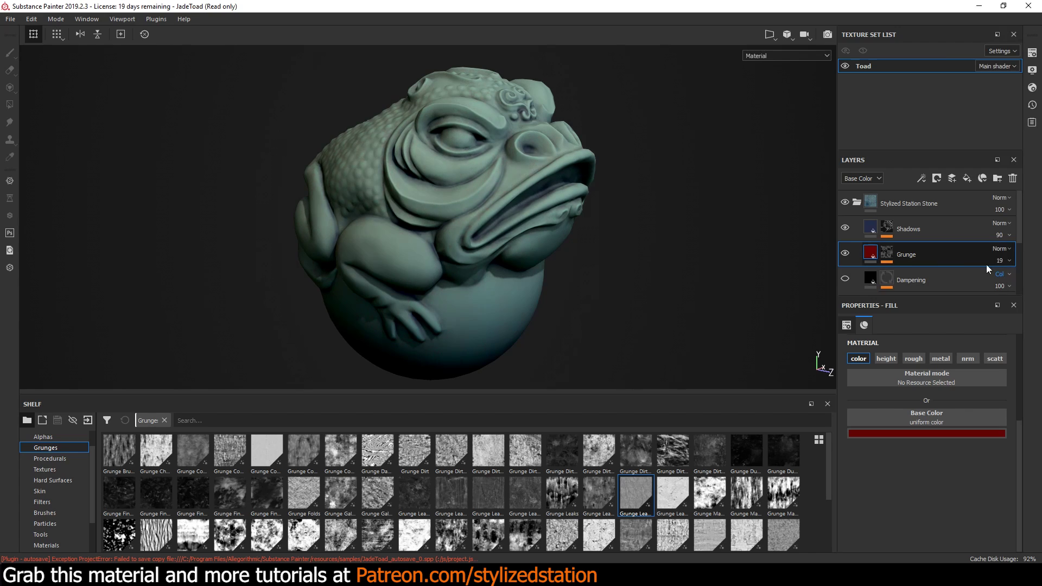
{"action": "left_click", "coordinate": [1001, 260]}
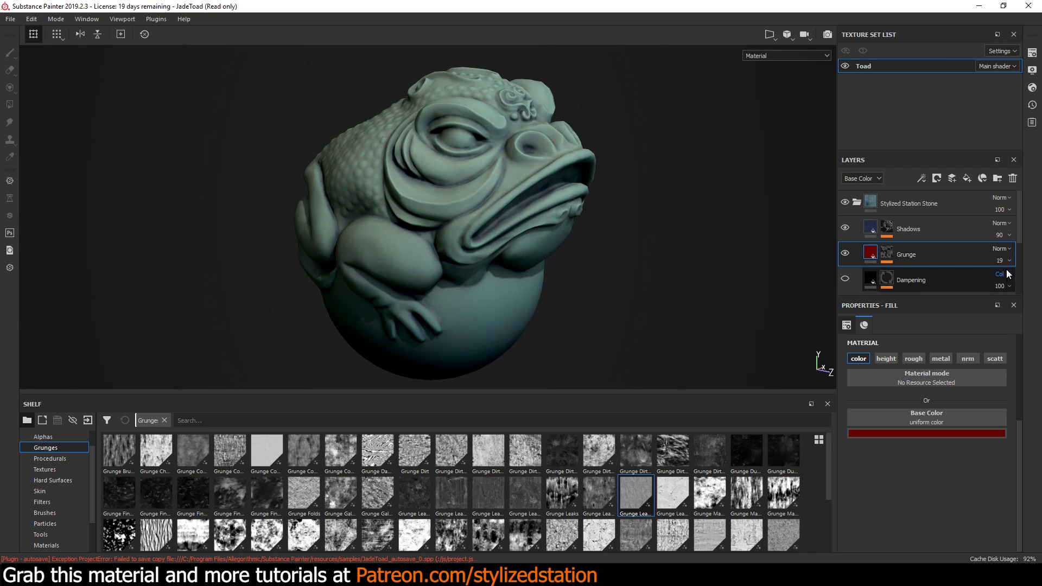
{"action": "left_click_drag", "start_coordinate": [1000, 280], "coordinate": [1016, 281]}
Preview the toad full-window with the panels hidden, then restore the panels.
{"action": "left_click", "coordinate": [536, 223]}
{"action": "key", "text": "Tab"}
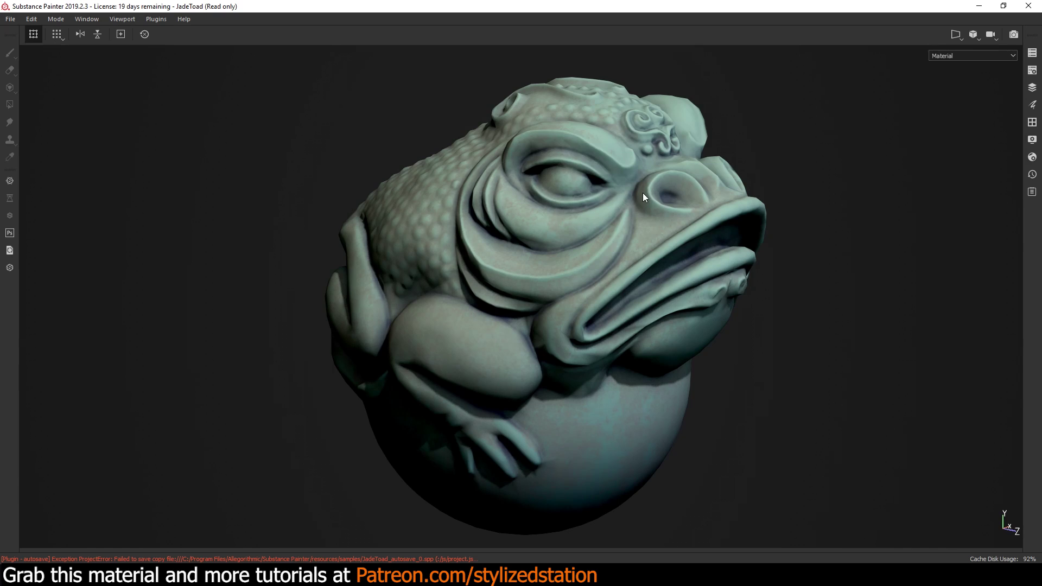
{"action": "key", "text": "Tab"}
Shift the Base Gradient layer's colour from blue to olive-yellow.
{"action": "scroll", "coordinate": [842, 246], "scroll_direction": "down", "scroll_amount": 3}
{"action": "left_click", "coordinate": [857, 238]}
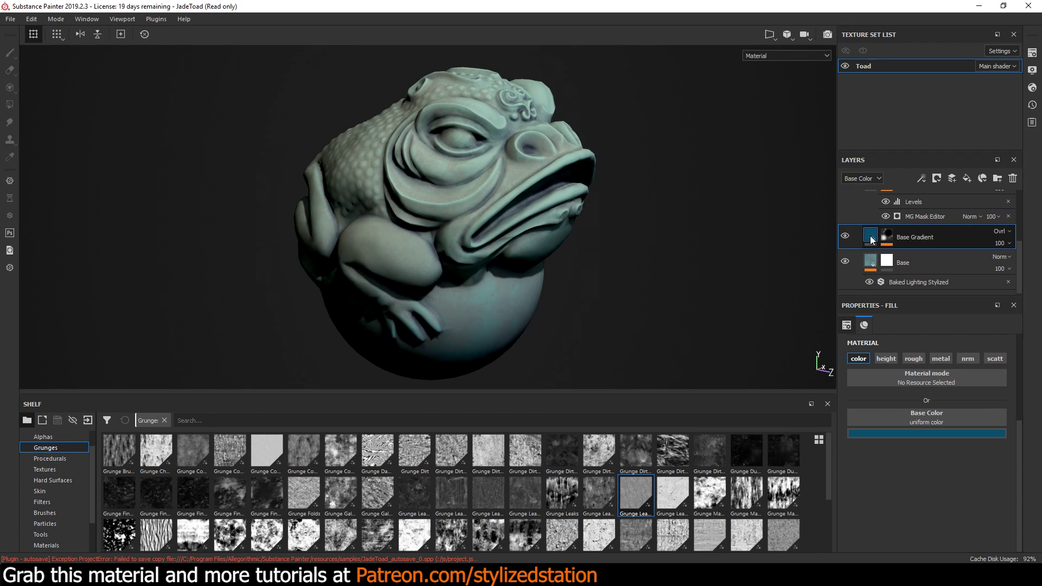
{"action": "left_click", "coordinate": [904, 434]}
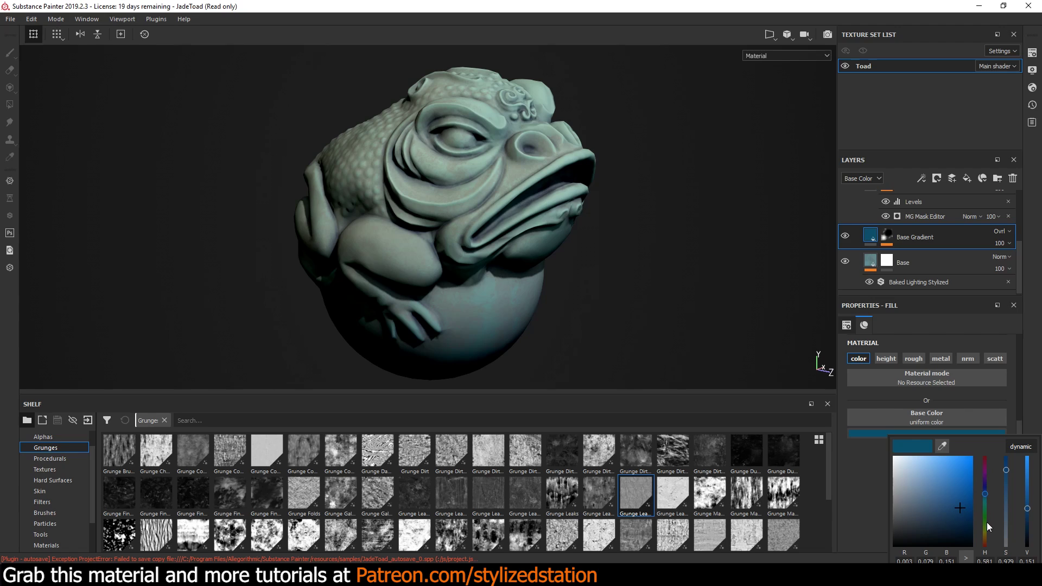
{"action": "left_click_drag", "start_coordinate": [985, 525], "coordinate": [984, 533]}
Set the Baked Lighting Stylized filter's Horizon Color to warm orange.
{"action": "left_click", "coordinate": [896, 281]}
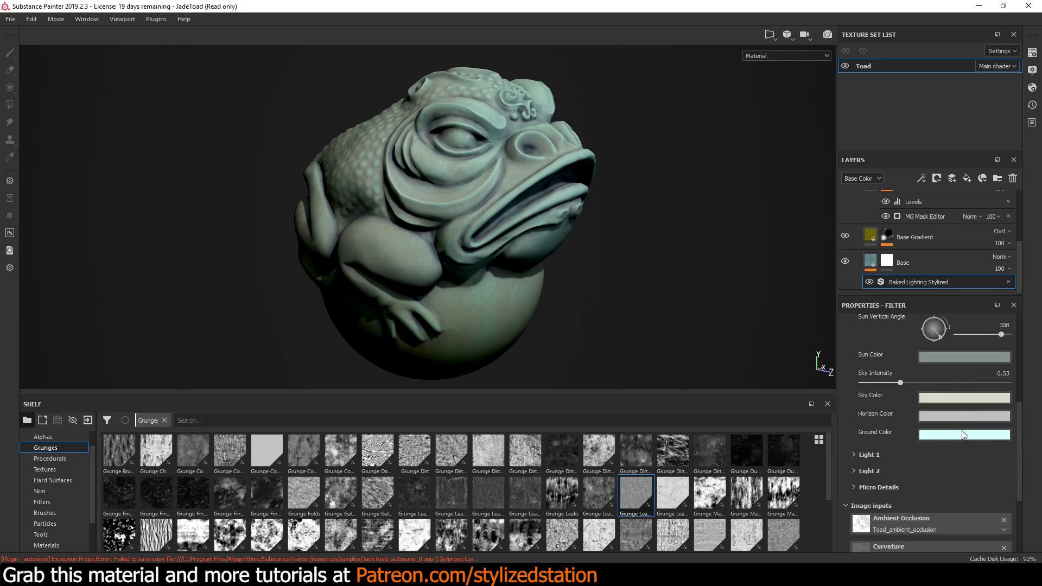
{"action": "left_click", "coordinate": [941, 414]}
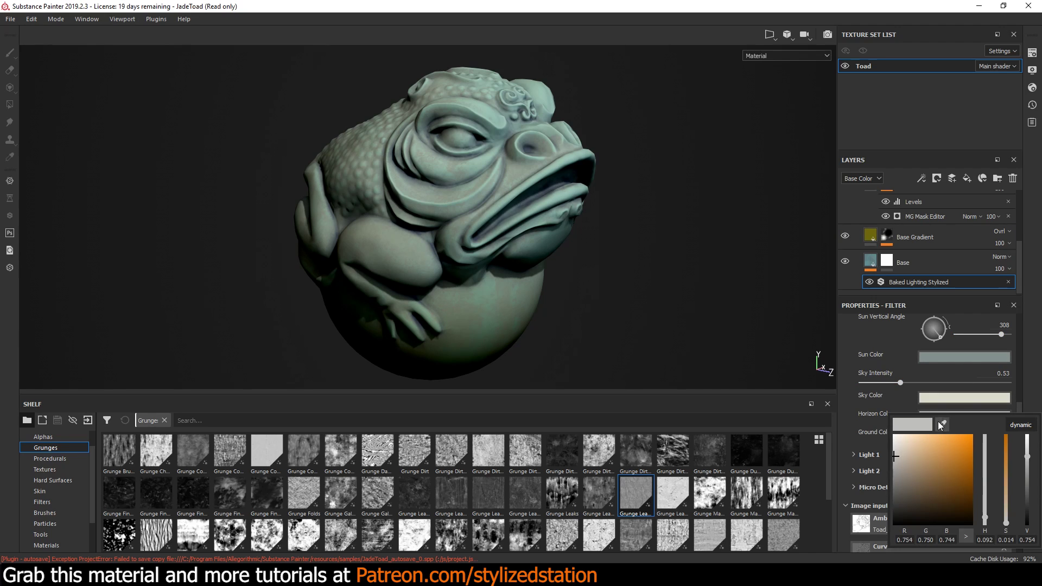
{"action": "mouse_move", "coordinate": [948, 462]}
{"action": "left_mouse_down"}
{"action": "mouse_move", "coordinate": [965, 444]}
{"action": "mouse_move", "coordinate": [952, 461]}
{"action": "left_mouse_up"}
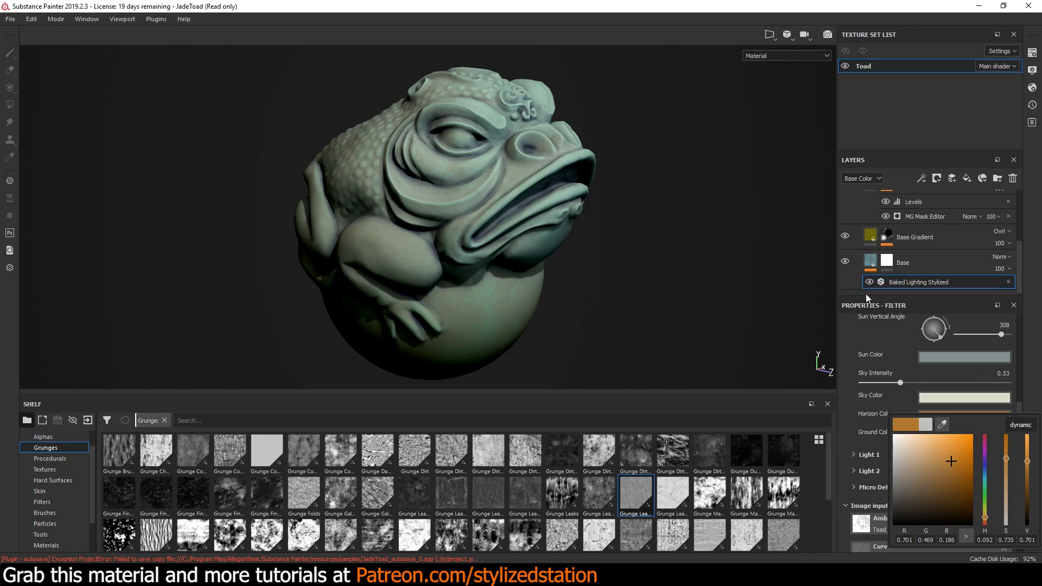
{"action": "left_click", "coordinate": [888, 334]}
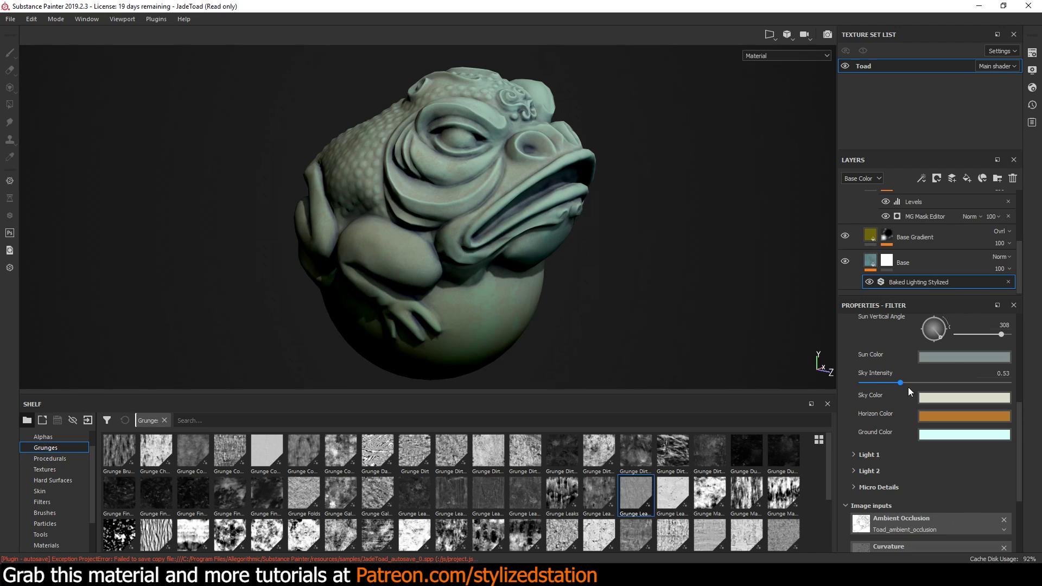
Set the Sky Color to blue and view the toad full-window without panels.
{"action": "left_click", "coordinate": [939, 398]}
{"action": "mouse_move", "coordinate": [946, 455]}
{"action": "left_mouse_down"}
{"action": "mouse_move", "coordinate": [926, 438]}
{"action": "mouse_move", "coordinate": [933, 449]}
{"action": "left_mouse_up"}
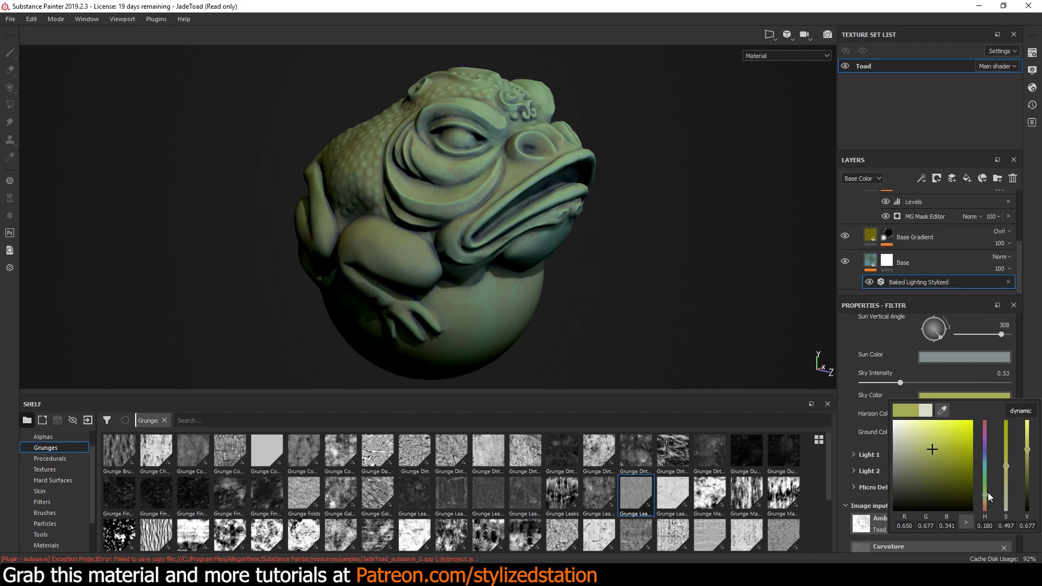
{"action": "left_click_drag", "start_coordinate": [986, 493], "coordinate": [984, 457]}
{"action": "left_click", "coordinate": [661, 222]}
{"action": "key", "text": "Tab"}
{"action": "left_click_drag", "start_coordinate": [661, 223], "coordinate": [714, 290], "text": "alt"}
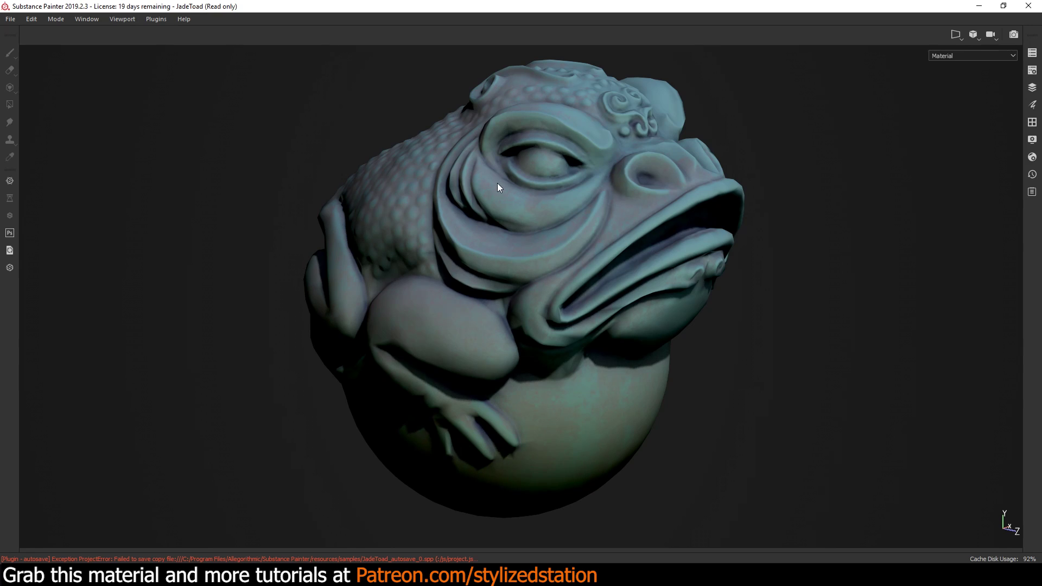
Bring the panels back and collapse the Stylized Station Stone folder into one row.
{"action": "key", "text": "Tab"}
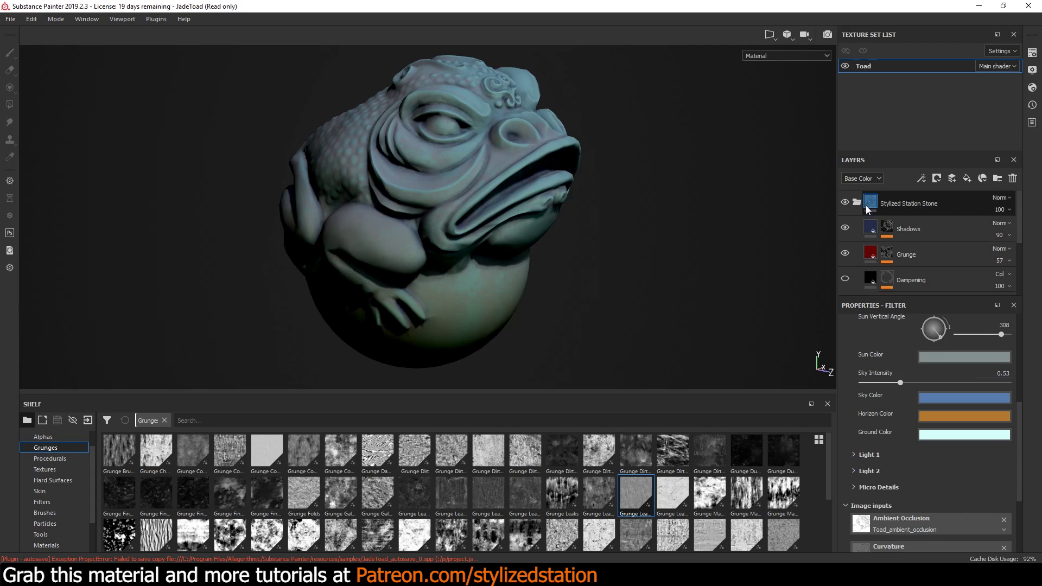
{"action": "left_click", "coordinate": [856, 203]}
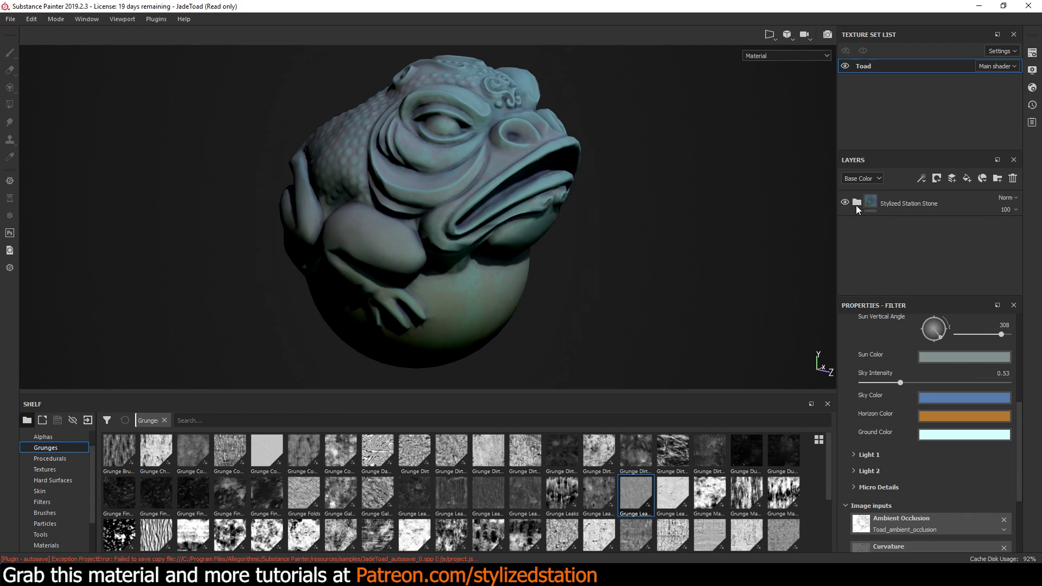